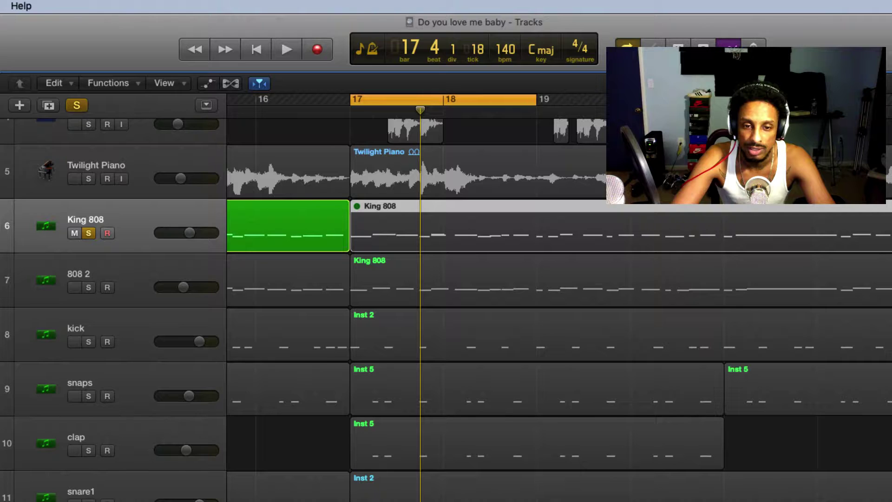
- Extend the cycle range starting at bar 17 so it runs past bar 20
scroll(511, 297, "left", 5)
scroll(511, 297, "right", 6)
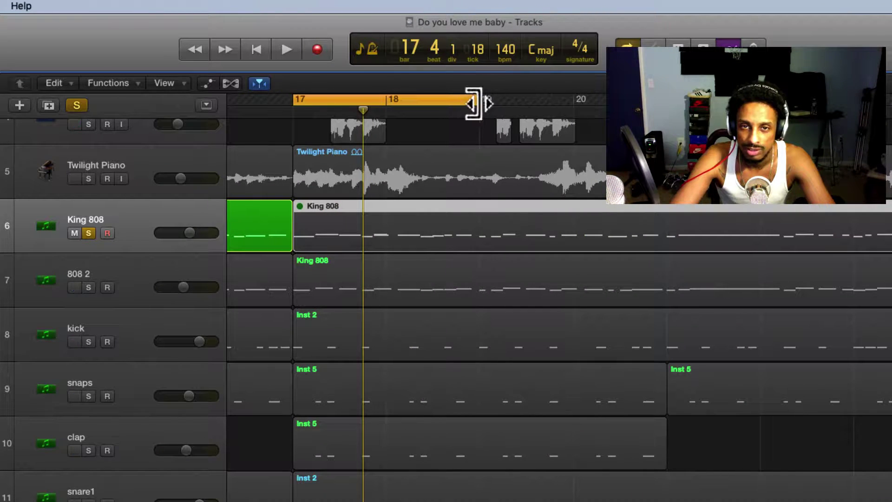
left_click_drag(484, 107, 890, 107)
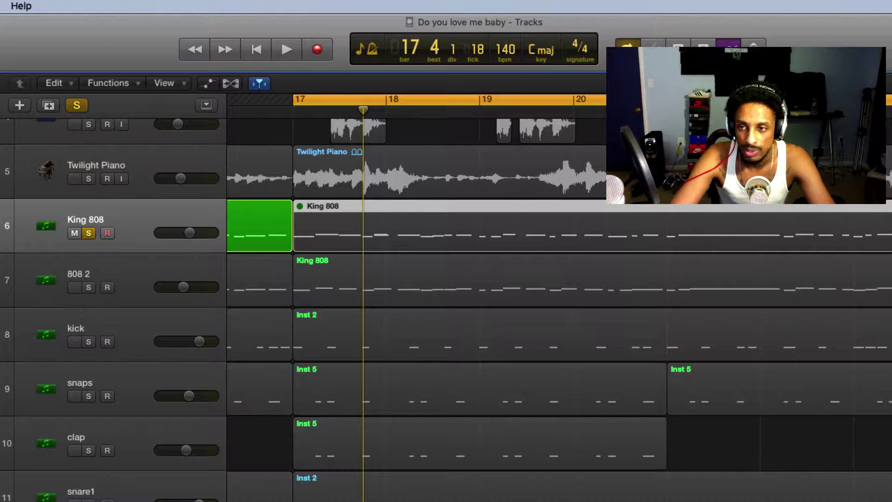
left_click(88, 287)
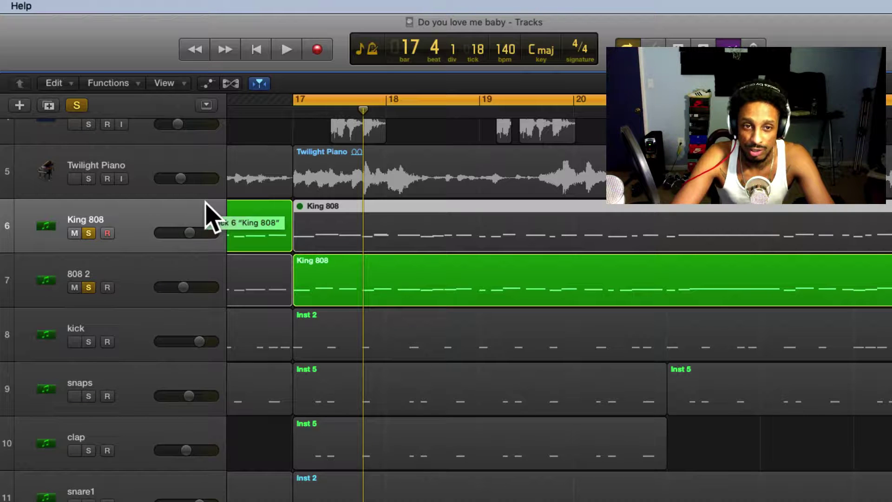
right_click(329, 224)
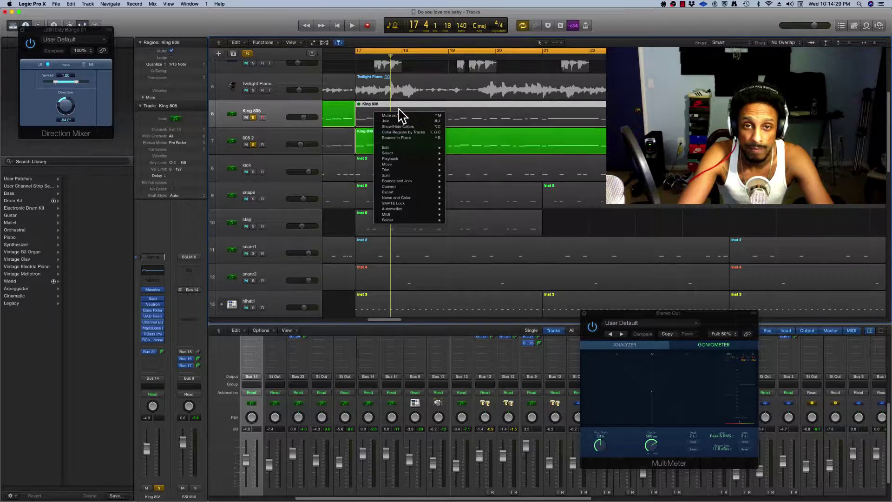
left_click(415, 73)
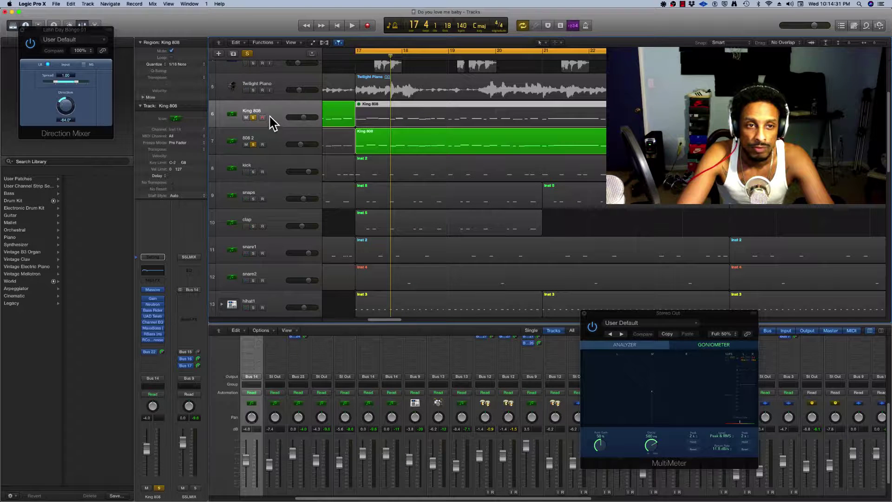
left_click(253, 144)
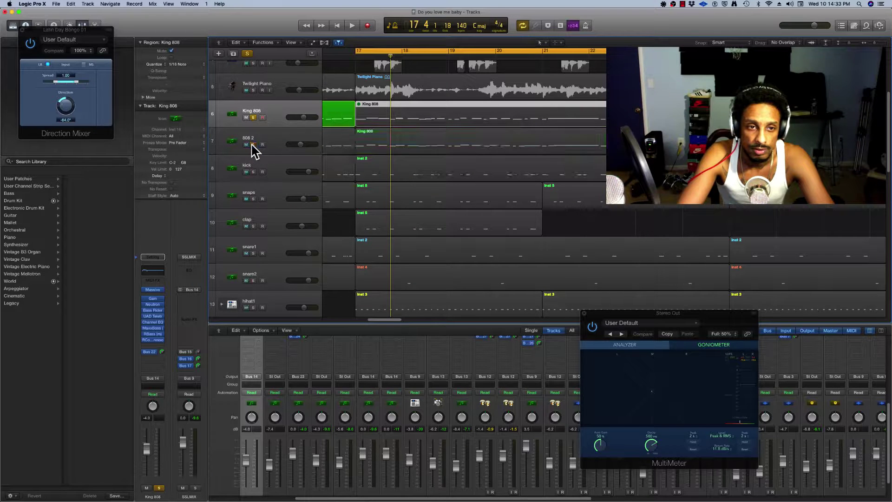
- Unmute the King 808 region that starts at bar 17 on the King 808 track
right_click(418, 112)
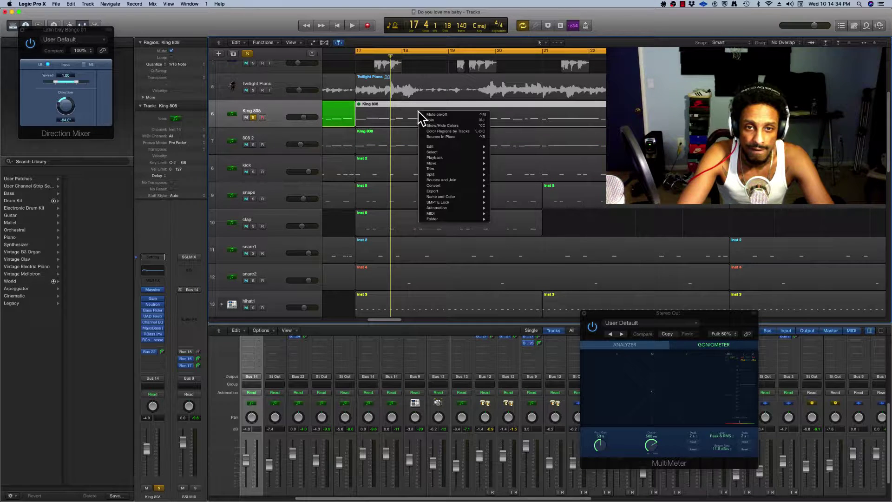
left_click(449, 120)
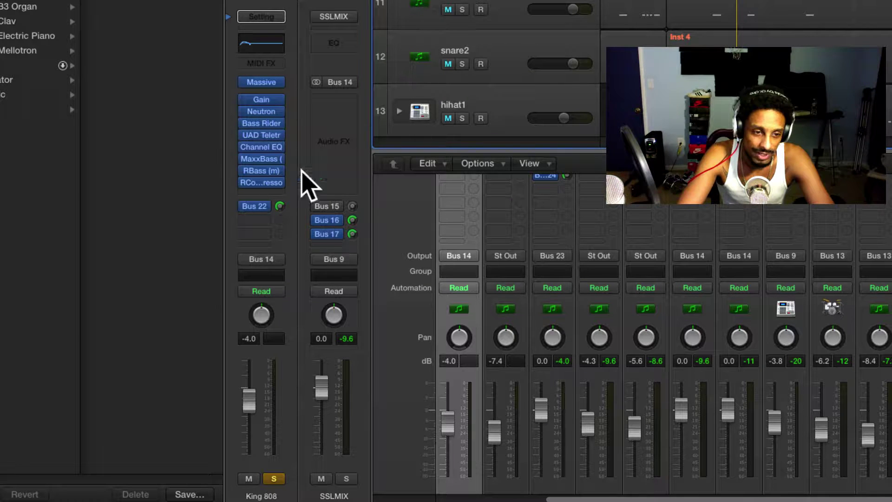
- Bypass every audio effect and the Bus 22 send on the King 808 channel, and bypass the Aux 2 effects
left_click(255, 206)
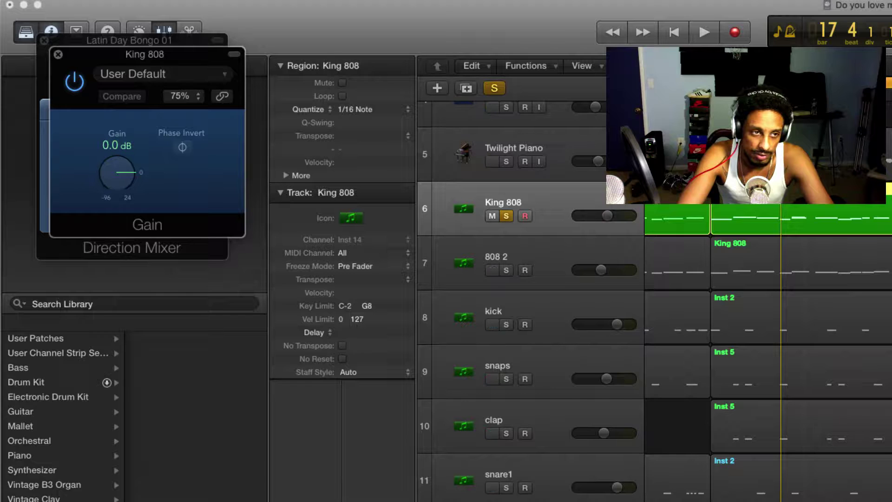
left_click(58, 54)
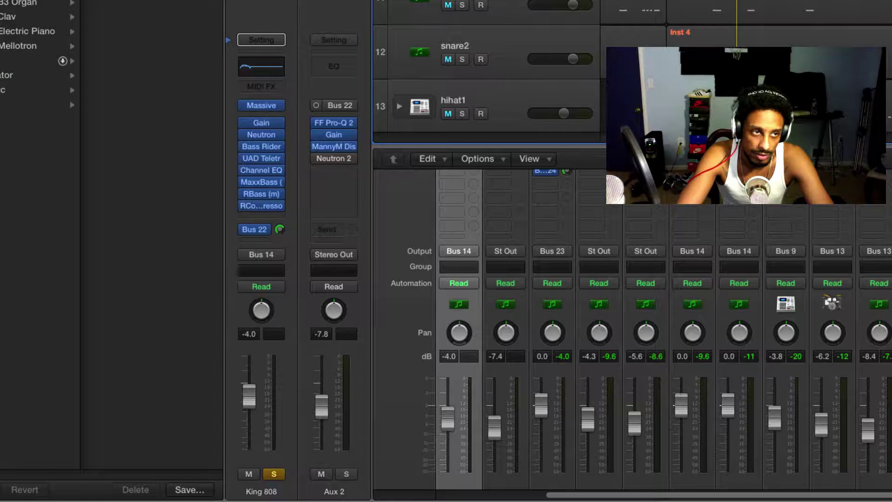
mouse_move(249, 120)
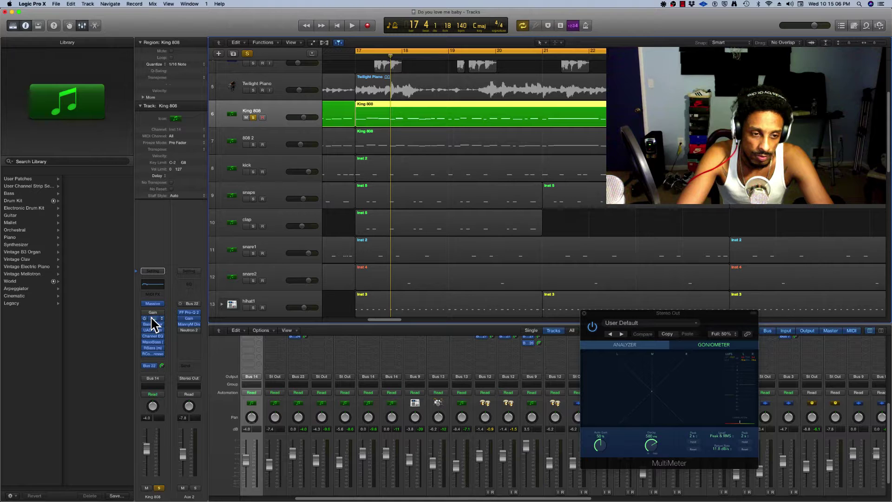
left_click(260, 135)
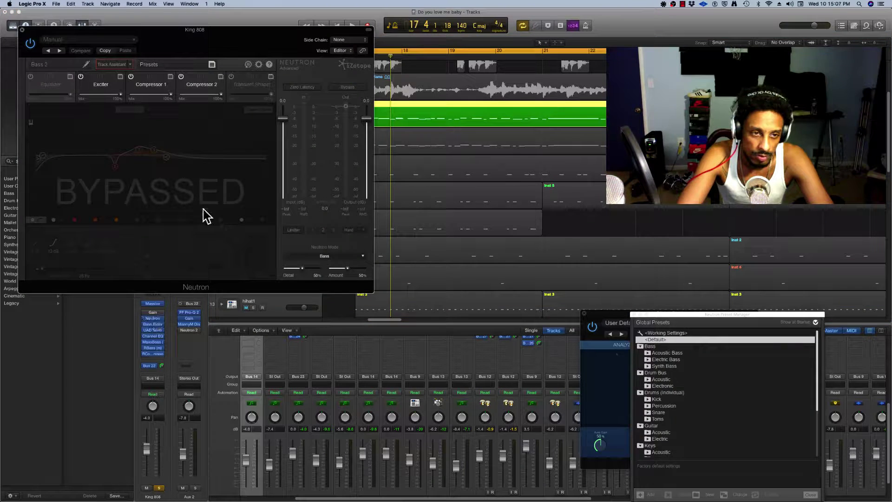
left_click_drag(188, 41, 467, 223)
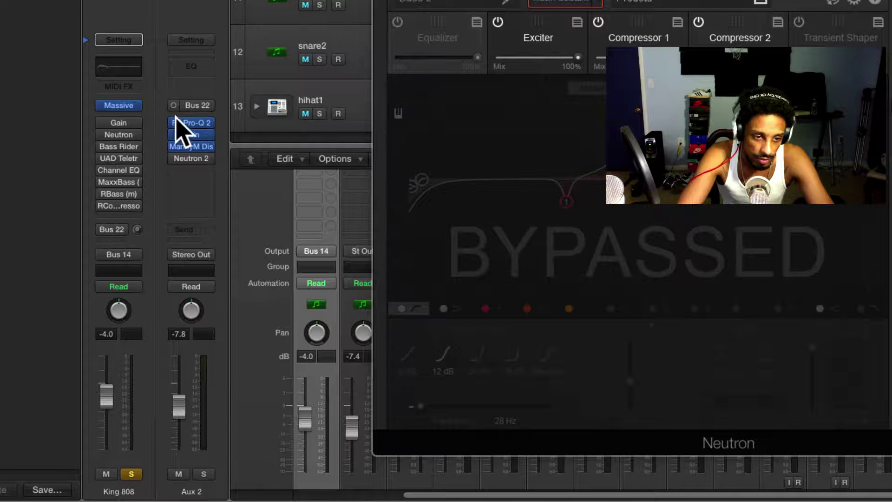
left_click(184, 144)
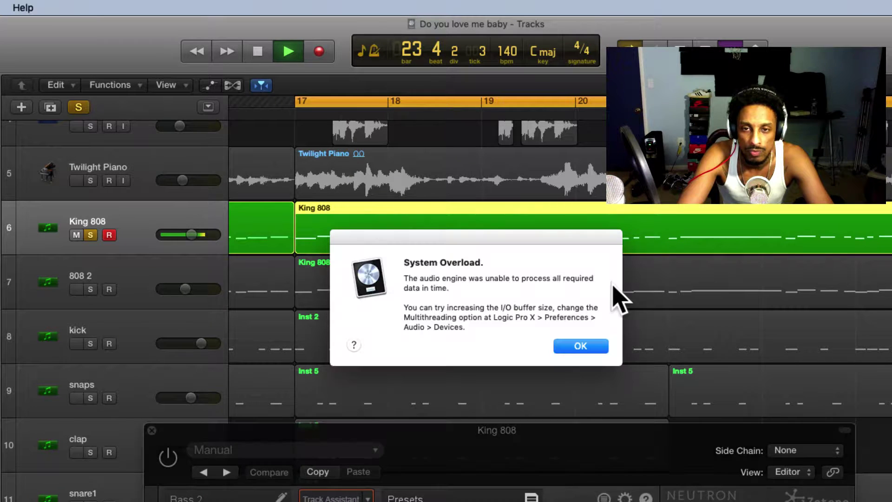
- Play the soloed King 808 track to hear its dry sound, dismissing the system overload alert and stopping playback when done
left_click(581, 346)
key("space")
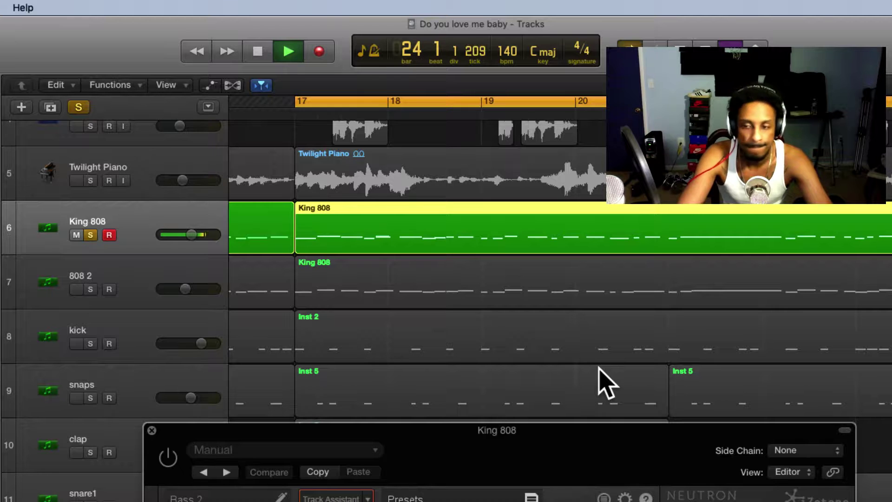
key("space")
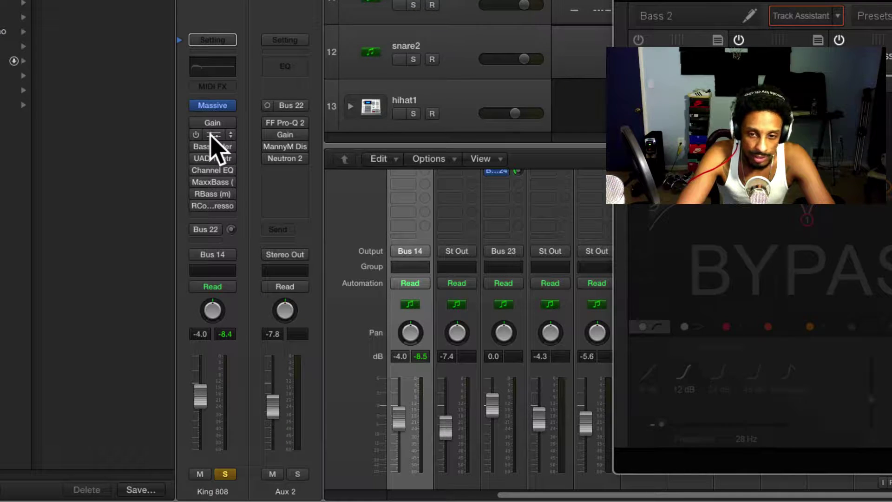
- Reopen the Neutron plug-in on King 808, reposition its window and take it out of bypass
key("super+w")
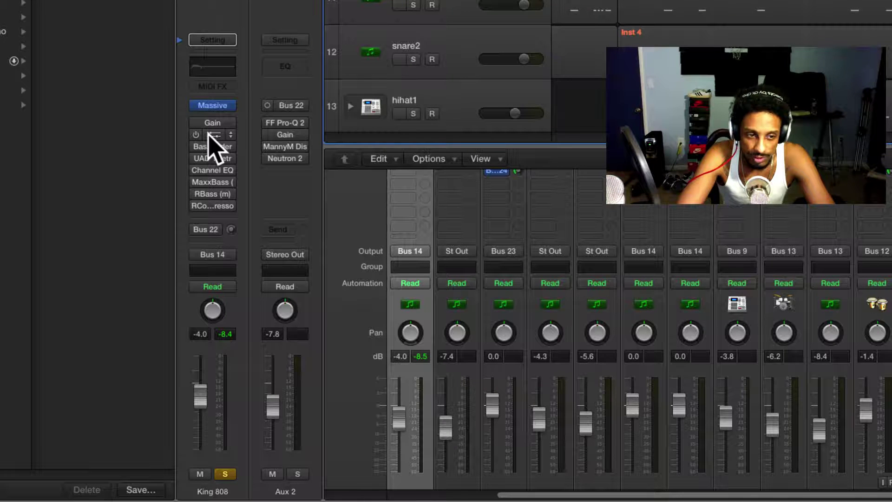
left_click(210, 134)
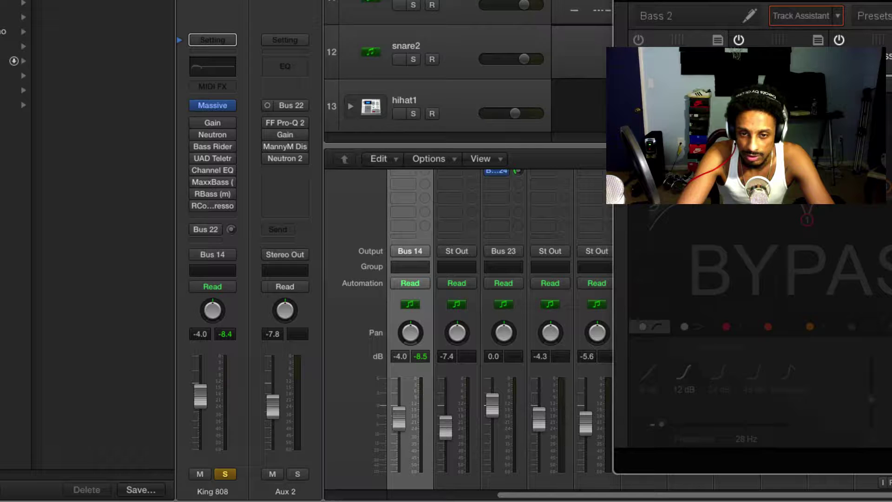
left_click_drag(823, 45, 810, 7)
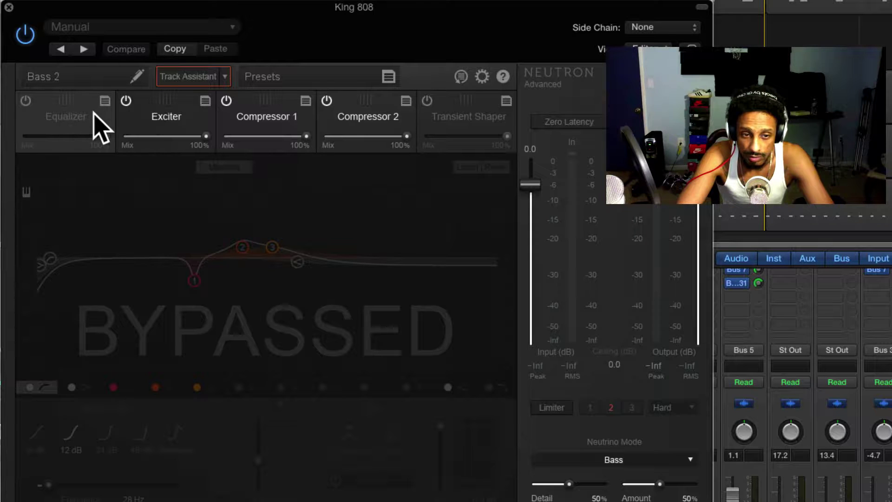
- Examine Neutron's Exciter, Compressor 1 and Compressor 2 settings for the King 808
left_click(193, 123)
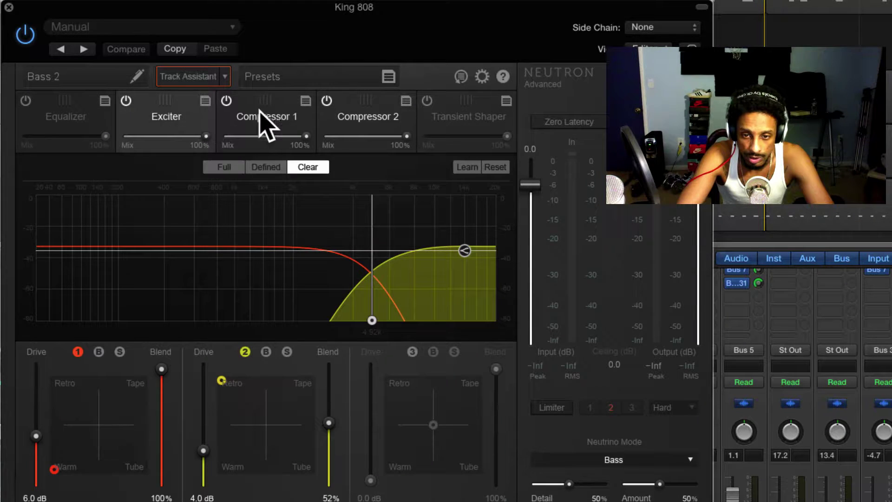
left_click(267, 116)
left_click(355, 116)
left_click(290, 120)
left_click(346, 122)
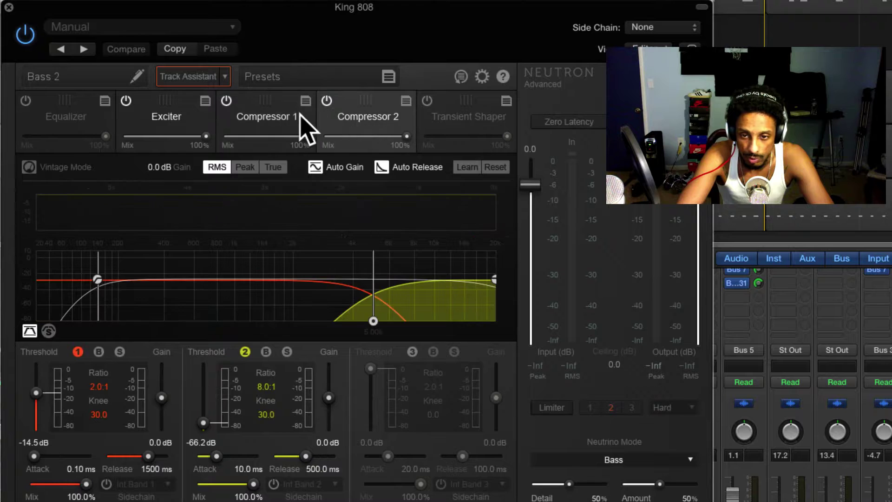
left_click(298, 120)
left_click(398, 124)
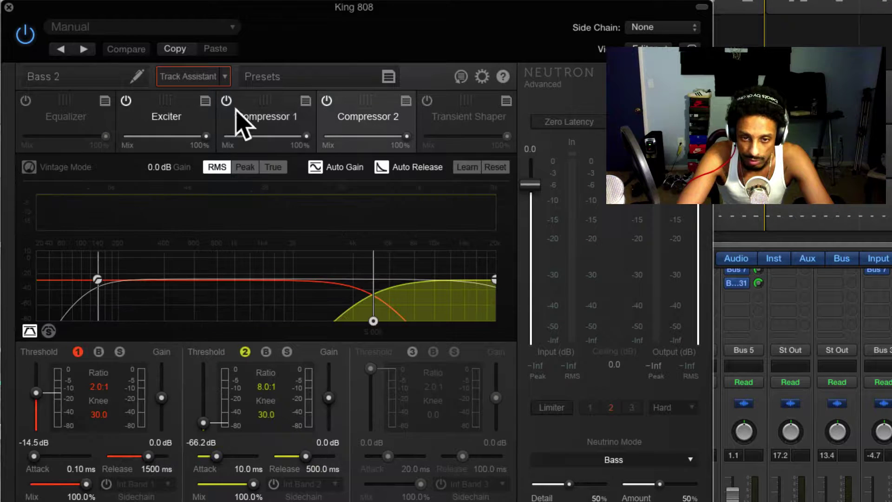
- Compare the King 808 with Neutron bypassed and active, and review the Exciter and both compressor modules again
left_click(25, 35)
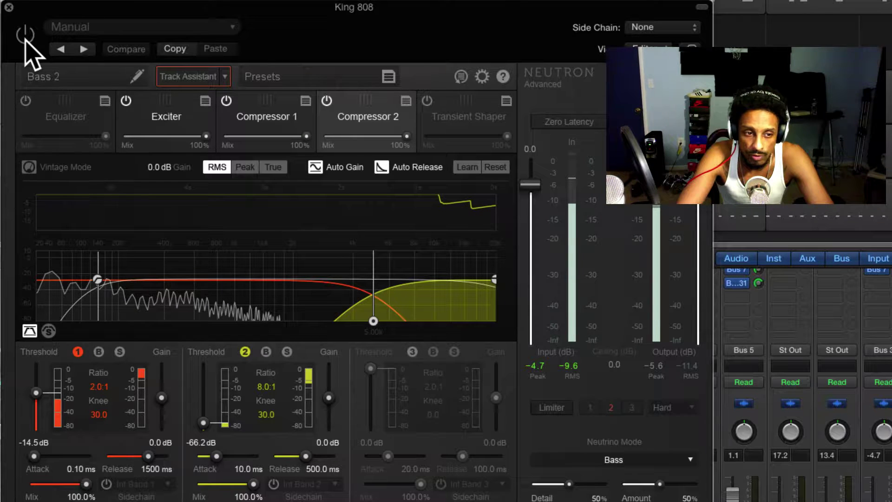
left_click(25, 39)
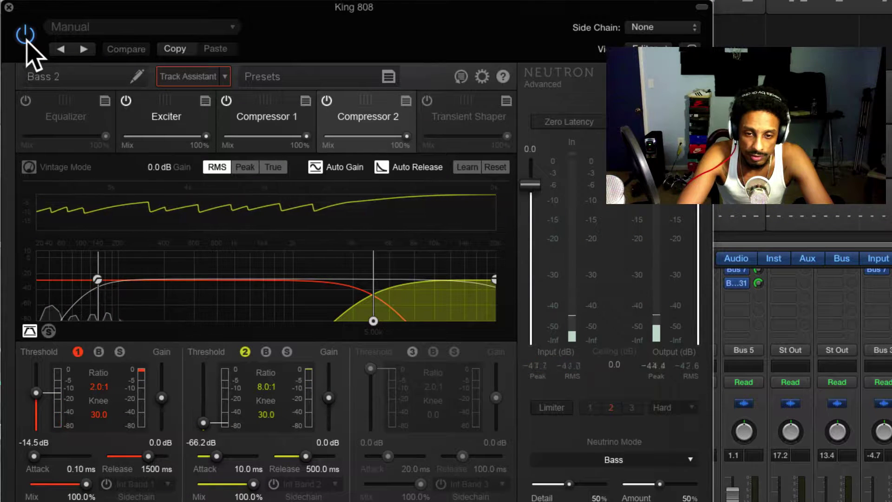
left_click(173, 120)
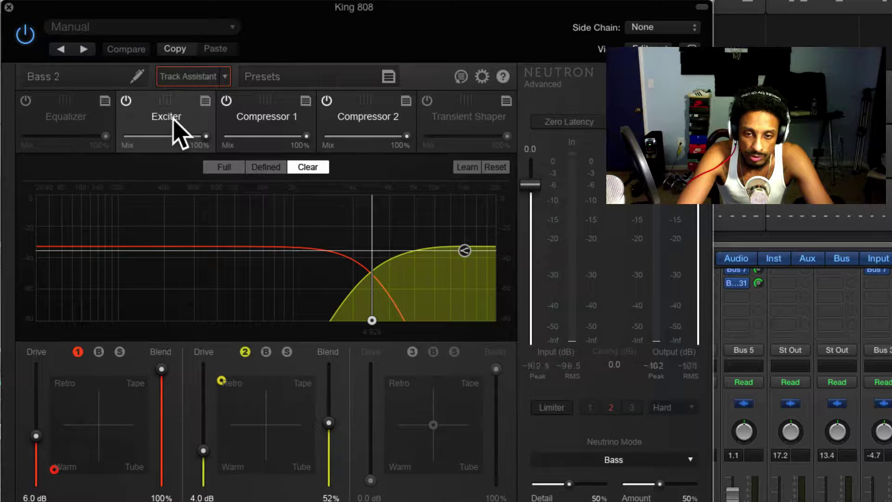
left_click(367, 118)
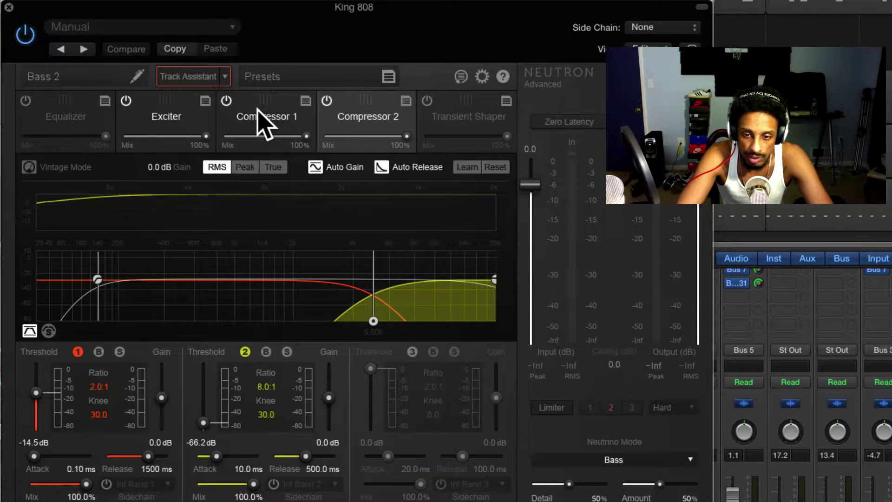
left_click(262, 123)
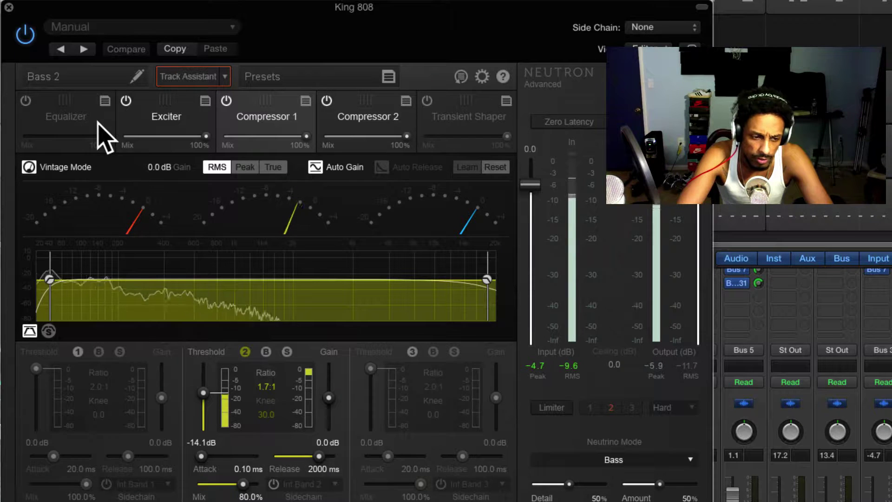
- Toggle Neutron's bypass repeatedly during playback to compare King 808 levels, leaving the plug-in active and stopping playback
left_click(25, 34)
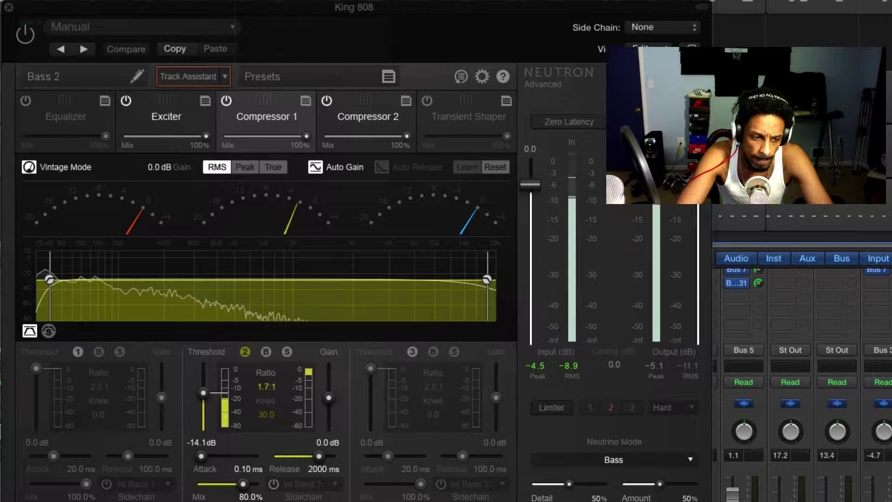
left_click(25, 35)
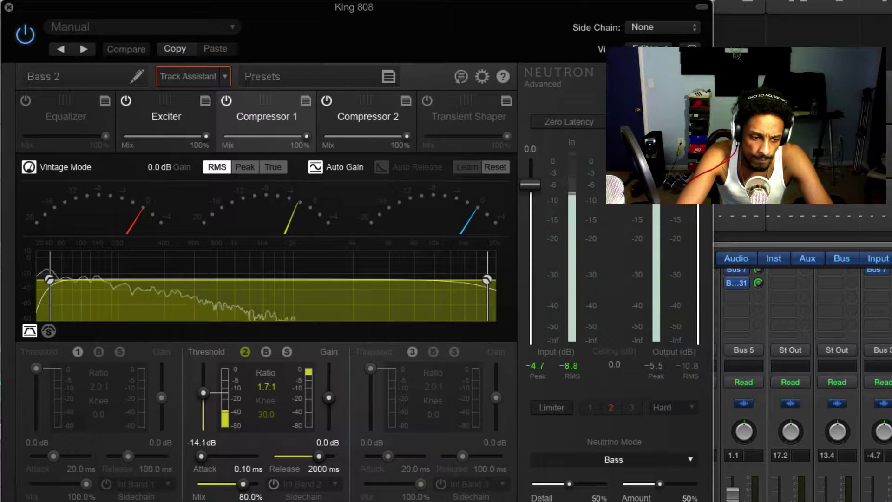
left_click(25, 34)
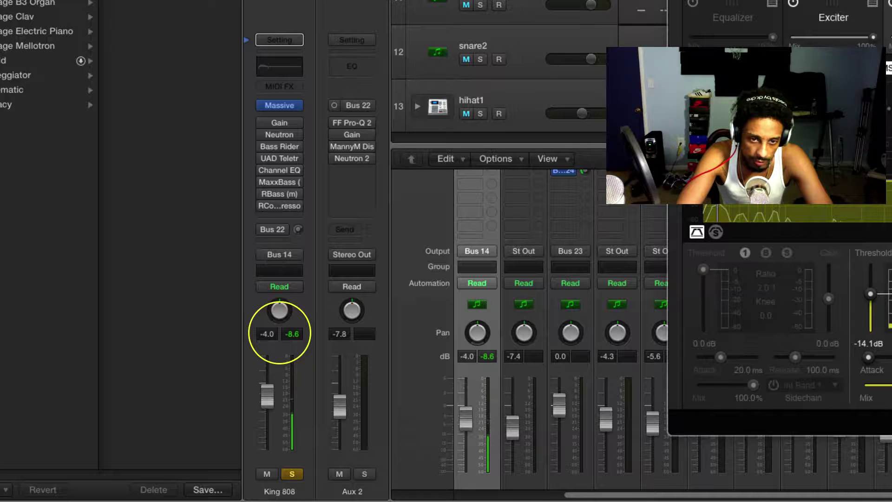
key("space")
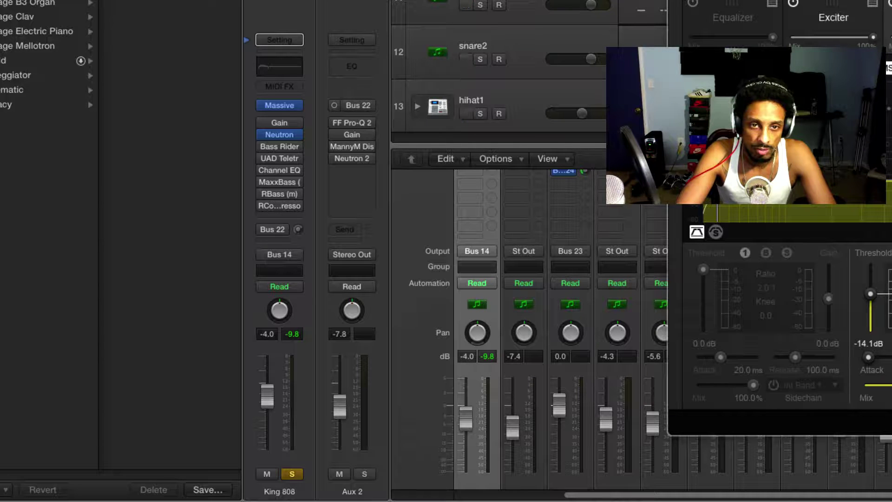
- Open Bass Rider on King 808 with the bass tail preset, close Neutron, and enable Bass Rider
mouse_move(278, 148)
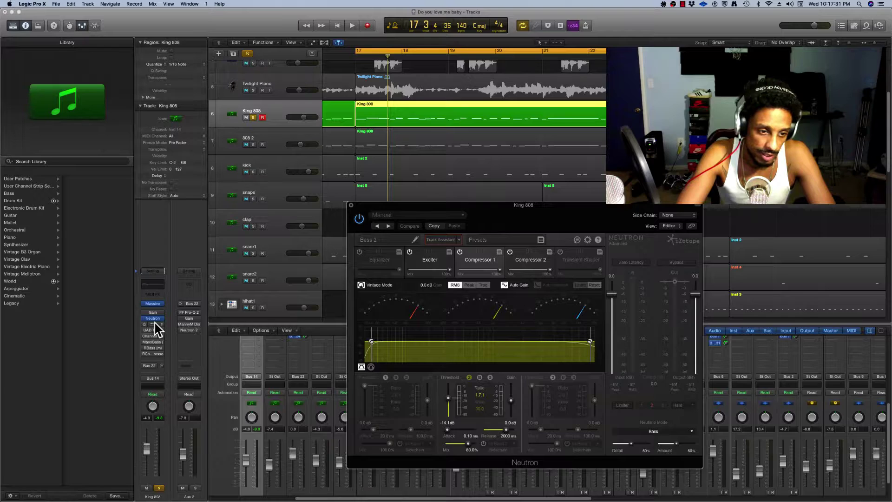
left_click(155, 324)
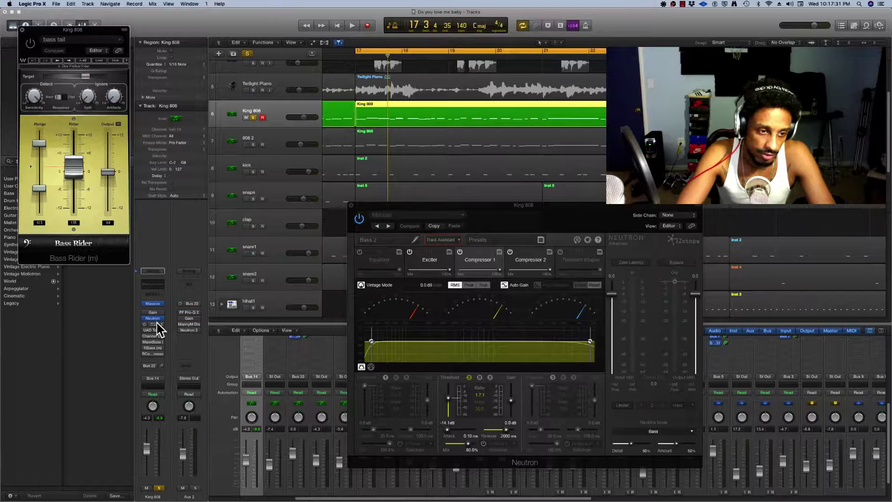
left_click(351, 205)
left_click_drag(97, 33, 573, 195)
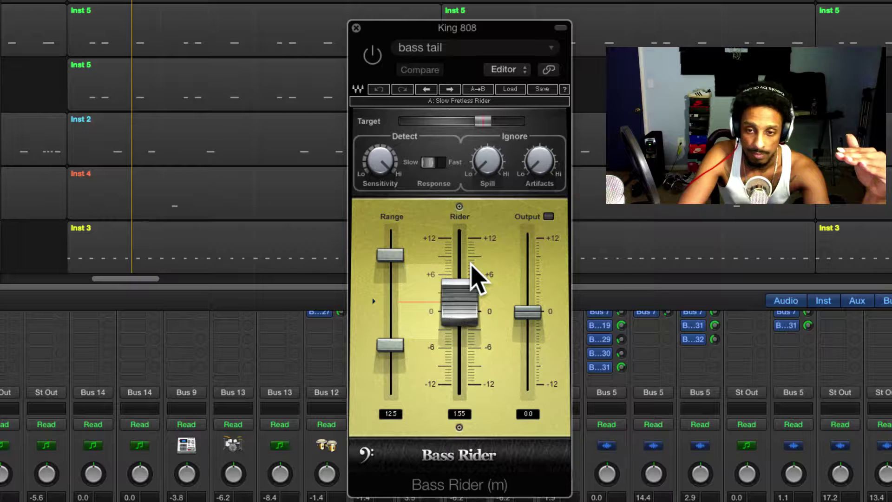
left_click(373, 55)
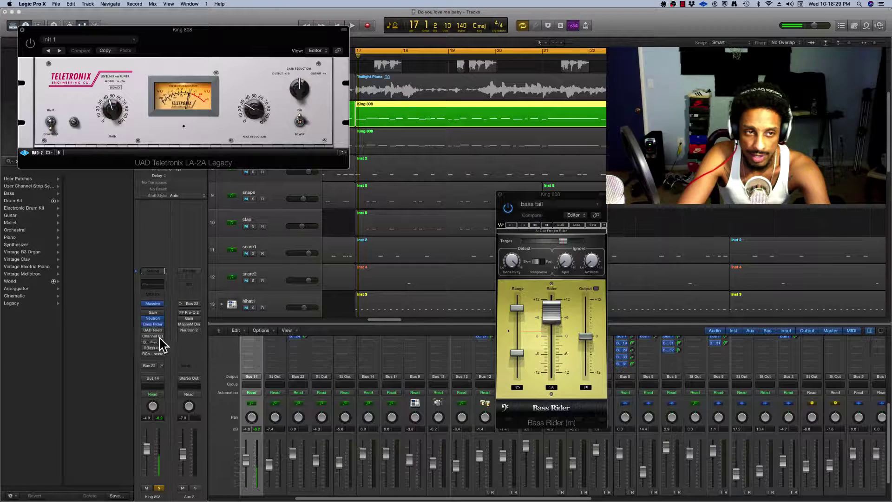
- Close Bass Rider and compare the King 808 with the Teletronix LA-2A Legacy bypassed and active during playback, leaving it active
left_click(499, 194)
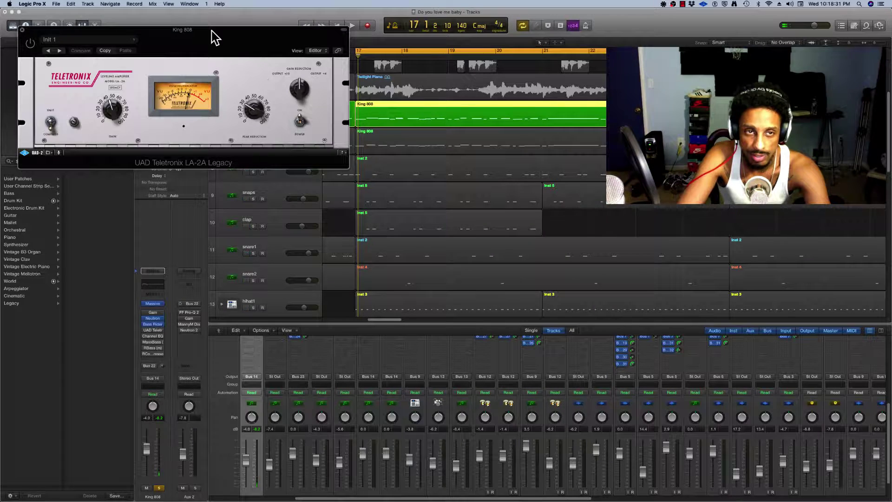
left_click_drag(215, 35, 603, 255)
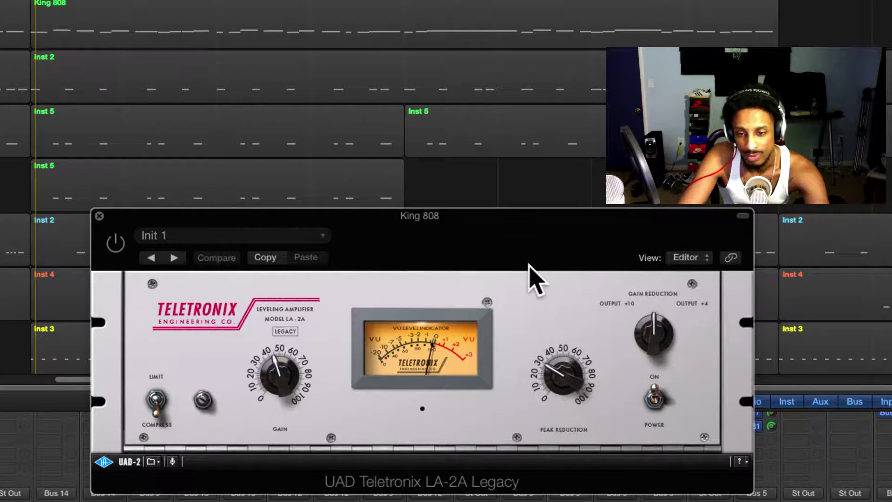
left_click(116, 242)
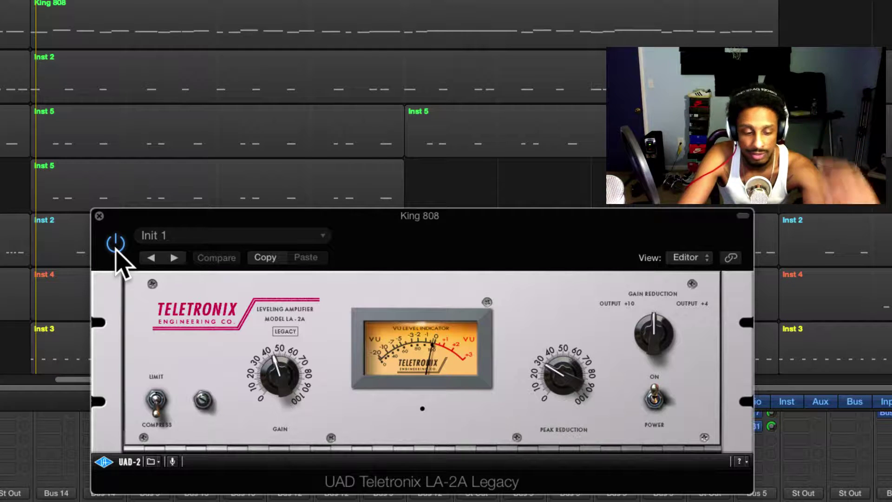
left_click(115, 242)
key("space")
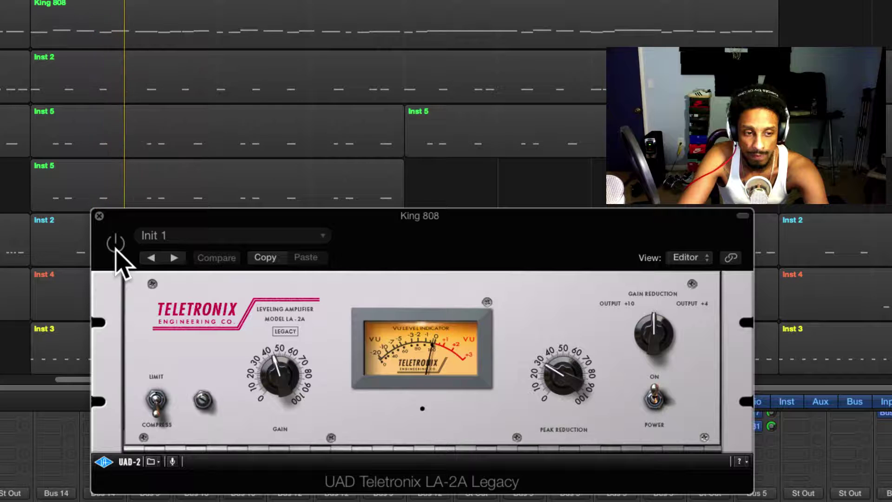
left_click(117, 248)
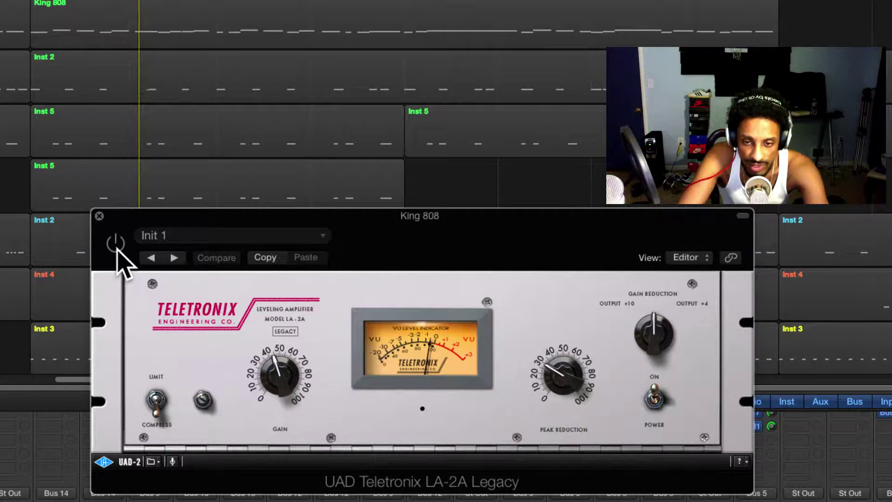
left_click(118, 250)
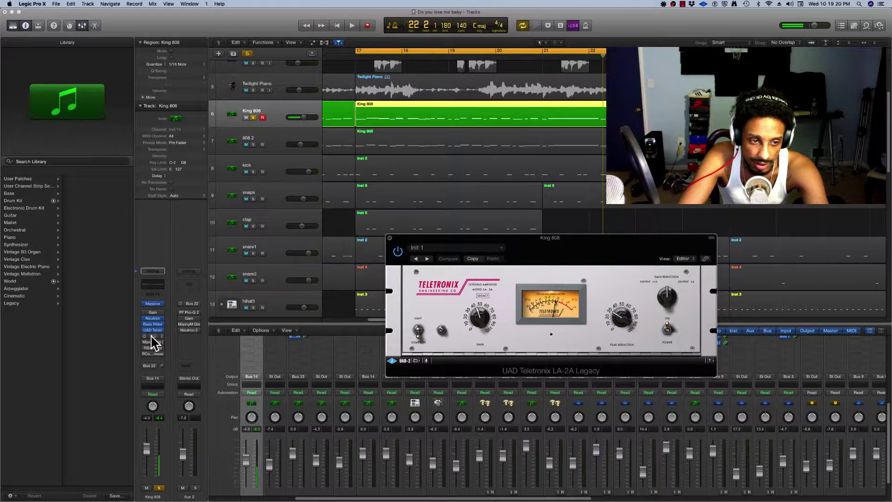
- Open Channel EQ on King 808, close the LA-2A, and place the EQ window over the tracks area
left_click(152, 335)
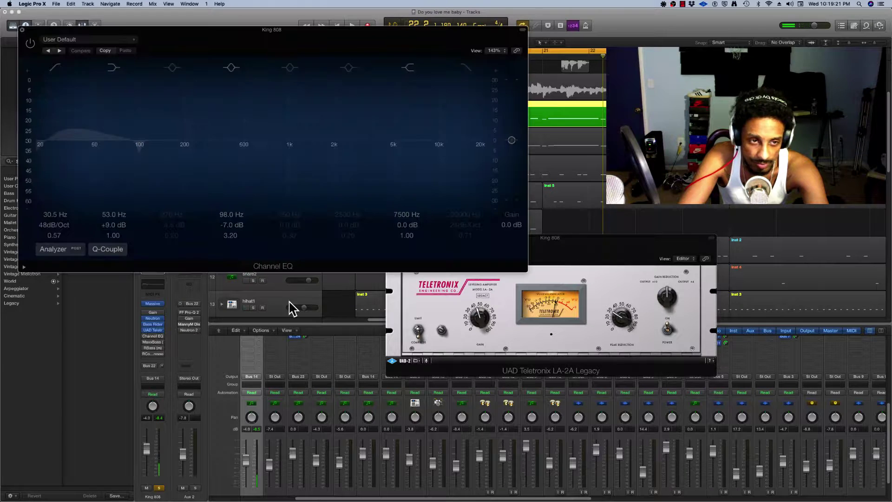
left_click_drag(595, 260, 611, 309)
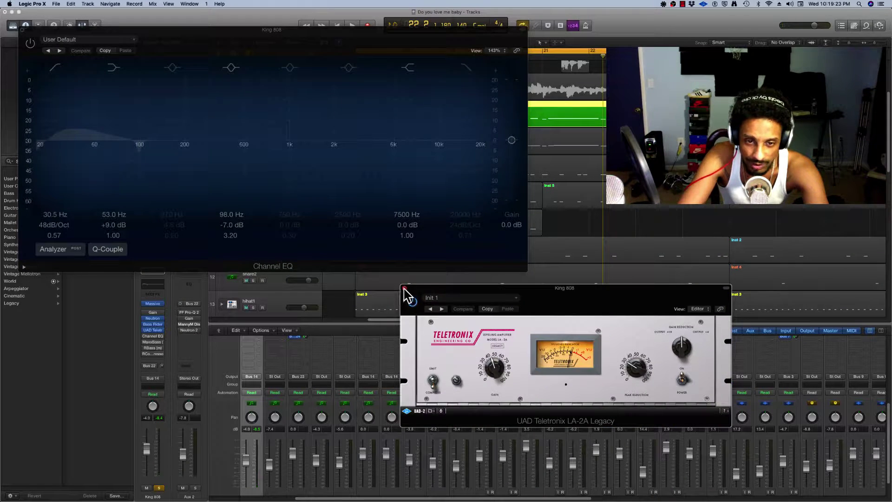
left_click(403, 289)
left_click_drag(201, 40, 510, 167)
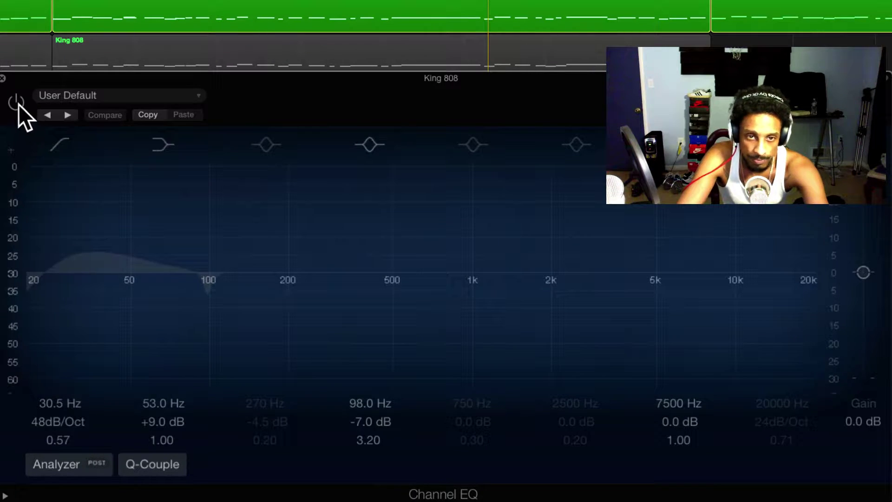
- Set Channel EQ's low-cut frequency to 31.5 Hz during playback and compare the EQ bypassed and active, leaving it active
key("space")
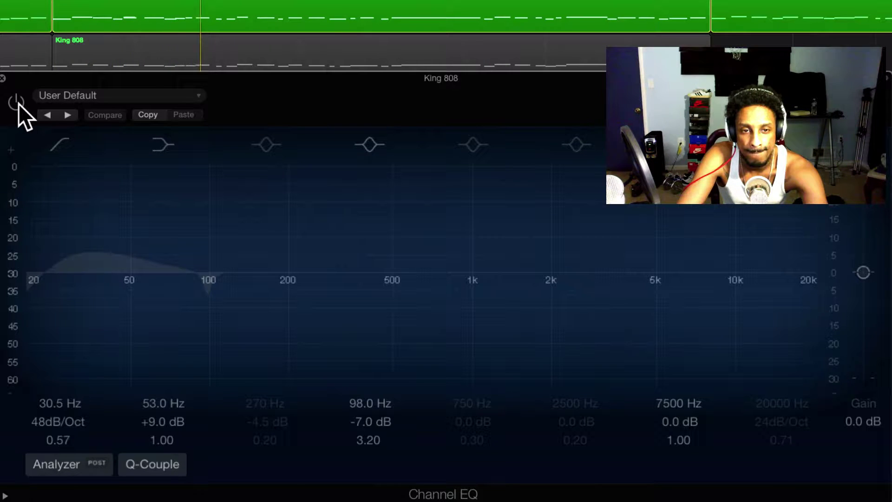
left_click(18, 104)
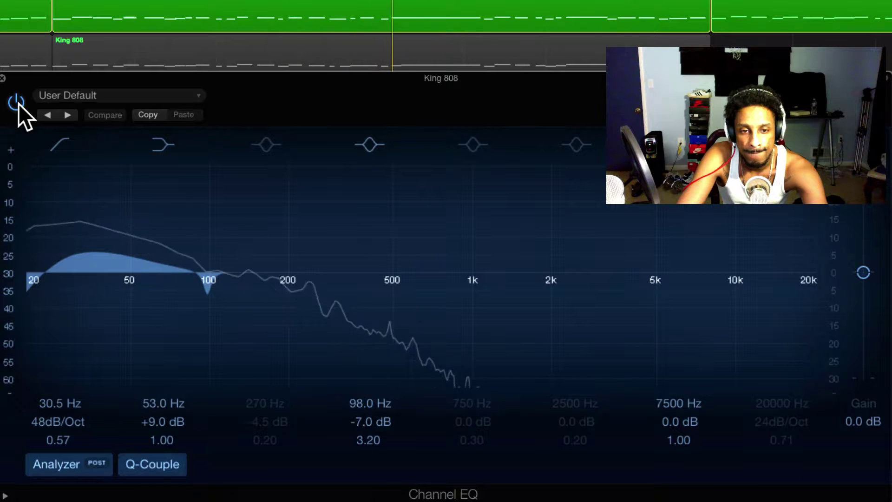
left_click_drag(70, 282, 74, 282)
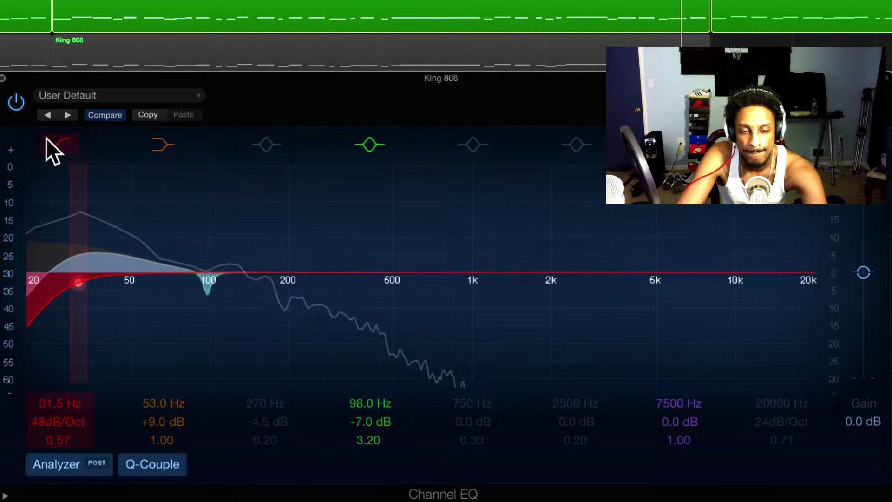
left_click(16, 98)
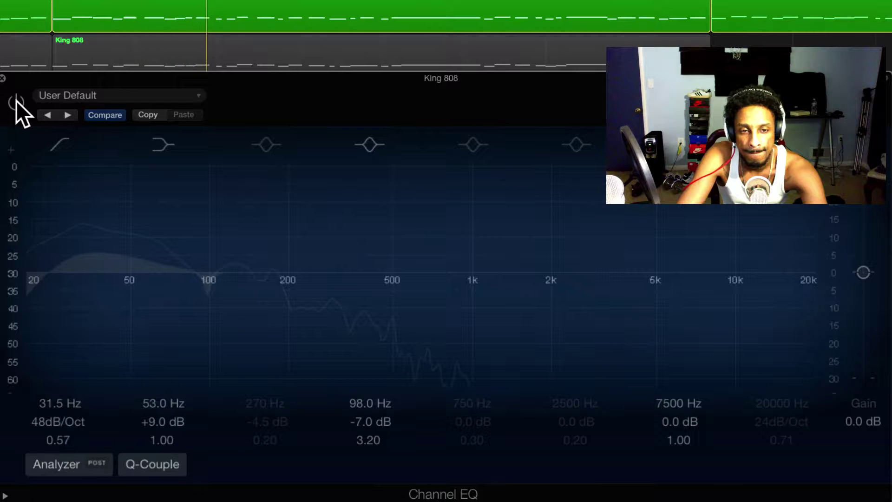
left_click(16, 100)
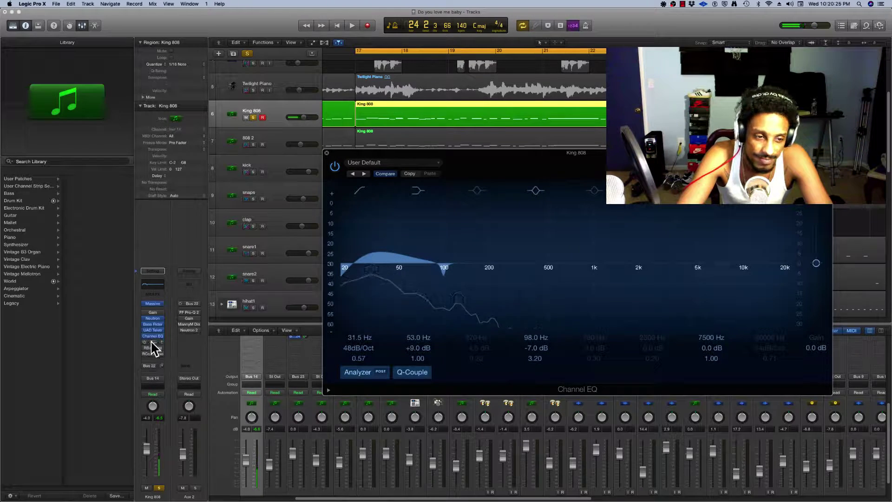
- Open MaxxBass with the Ultralow Extender preset on King 808, close Channel EQ, and examine the MaxxBass settings
left_click(152, 342)
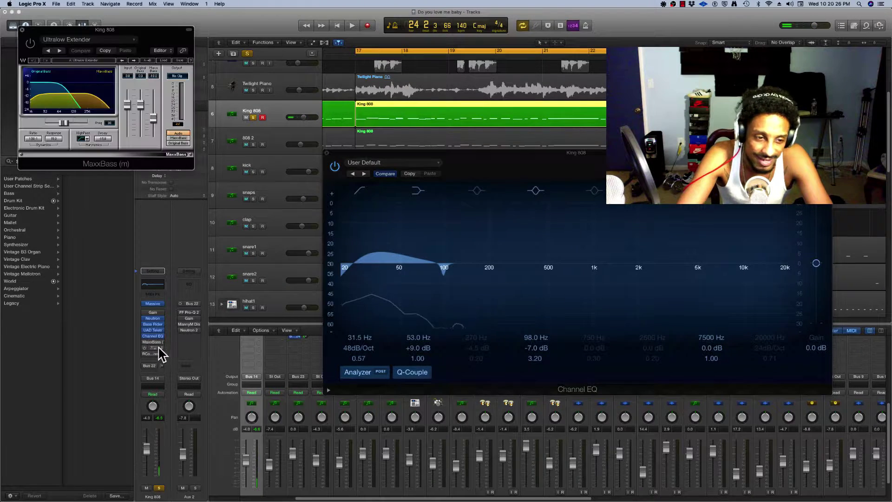
left_click(327, 154)
left_click_drag(144, 38, 439, 185)
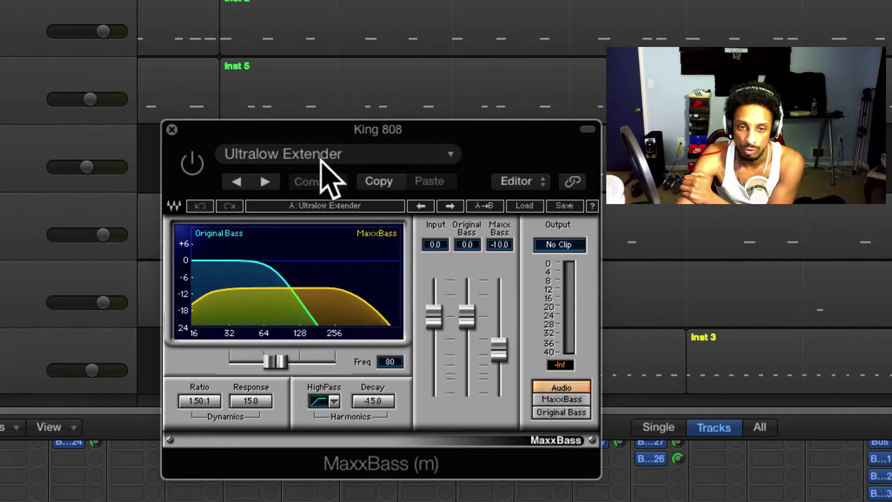
left_click(526, 206)
left_click(521, 160)
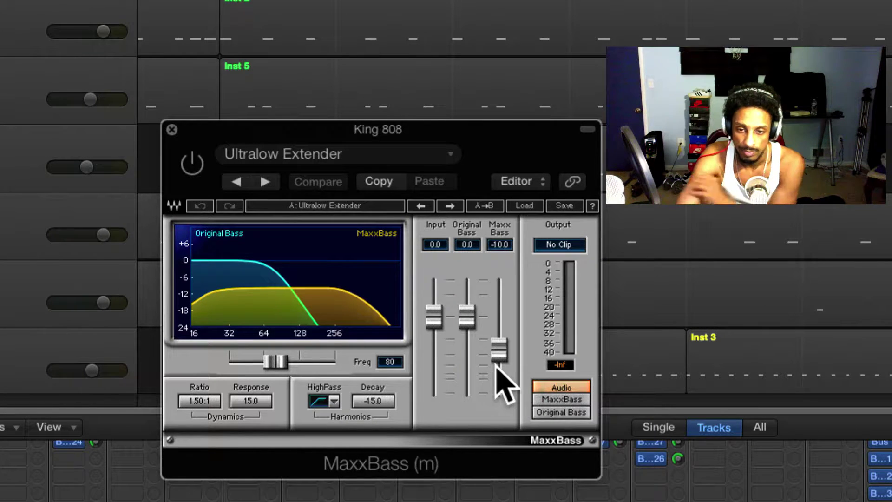
- Compare MaxxBass bypassed and active during playback, leaving it active and stopping playback
left_click(193, 167)
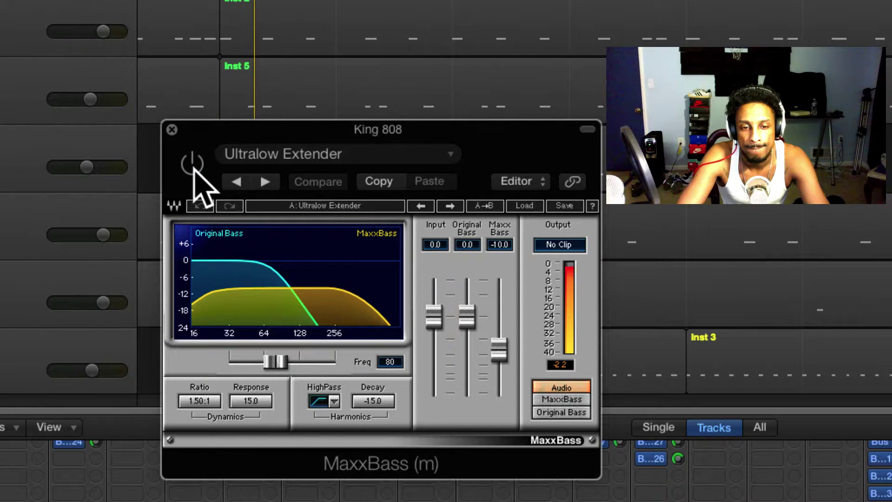
left_click(193, 166)
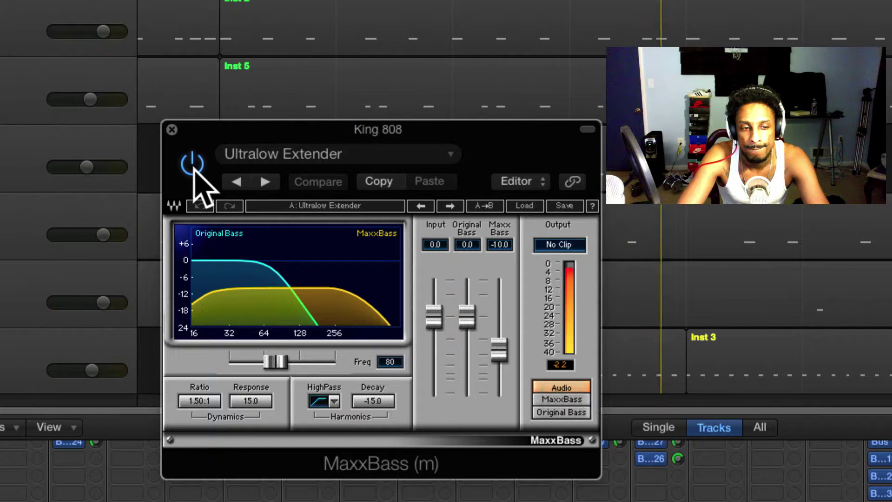
key("space")
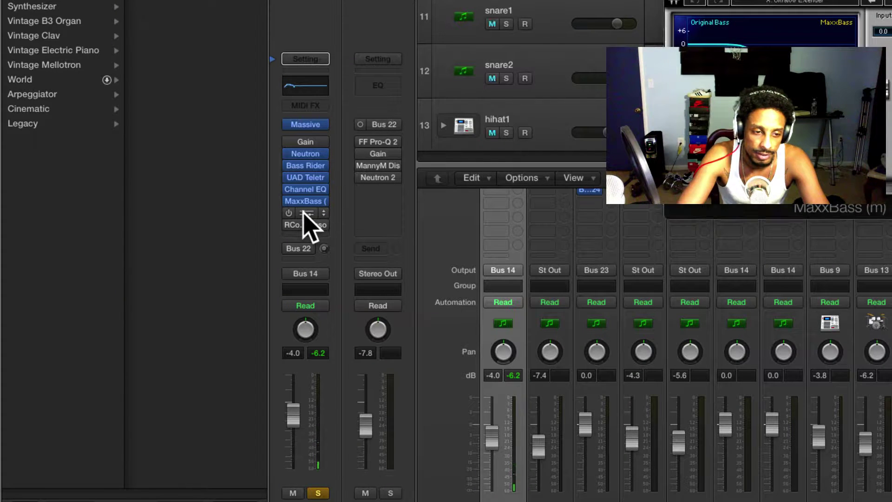
- Open RBass on King 808, enable it during playback, and move the MaxxBass and RBass windows aside
left_click(307, 213)
left_click_drag(394, 210, 578, 250)
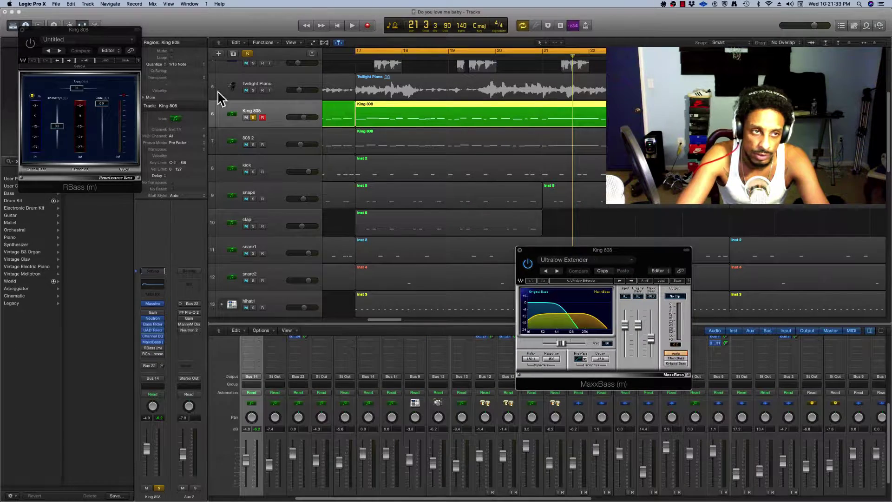
left_click_drag(108, 41, 413, 219)
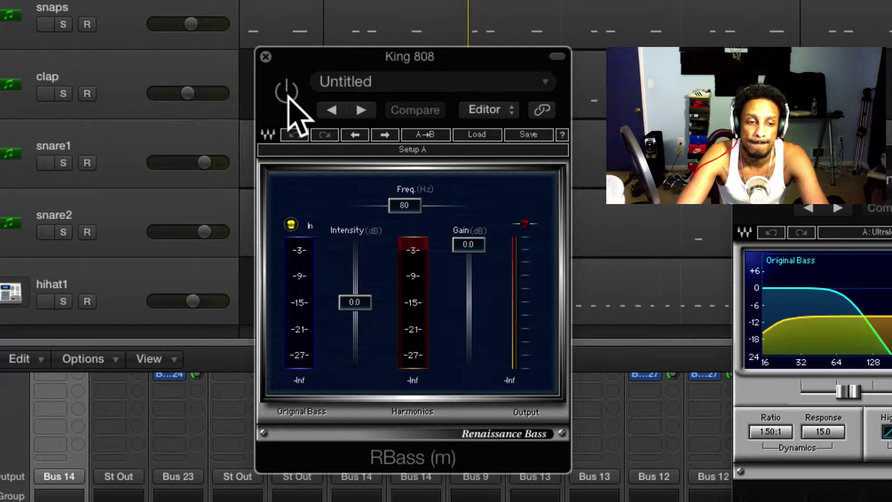
left_click(287, 92)
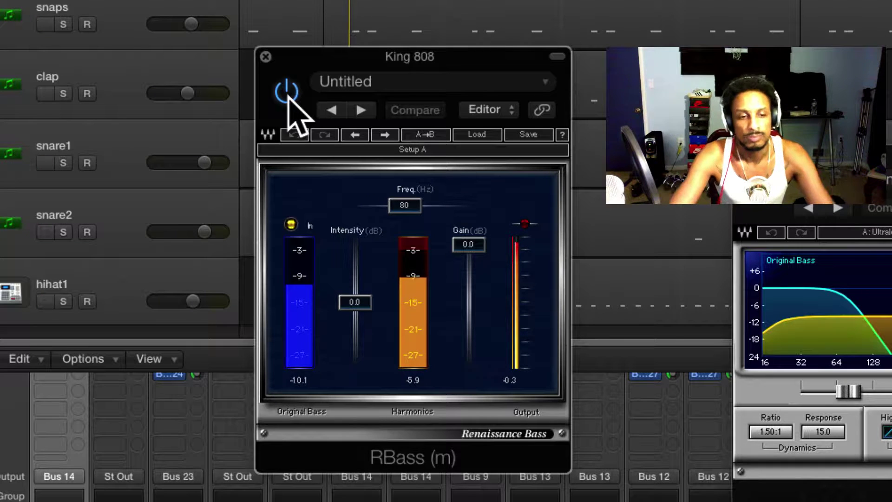
left_click_drag(852, 205, 886, 170)
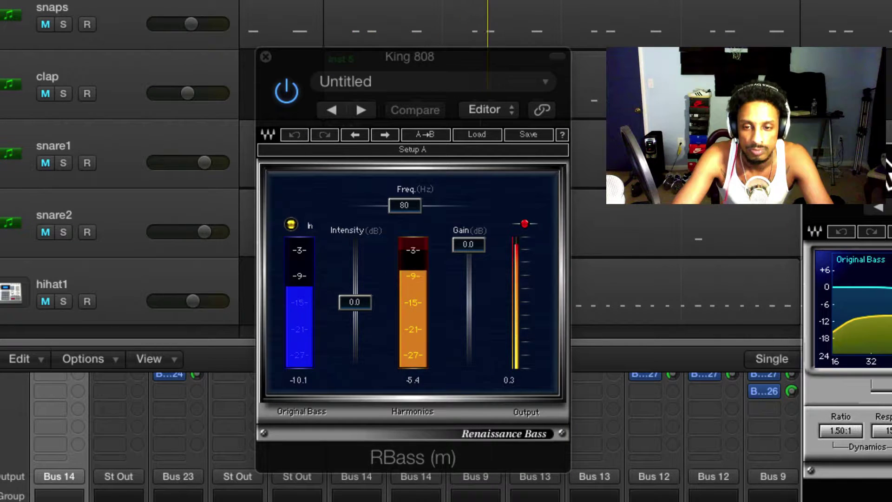
left_click_drag(429, 54, 581, 98)
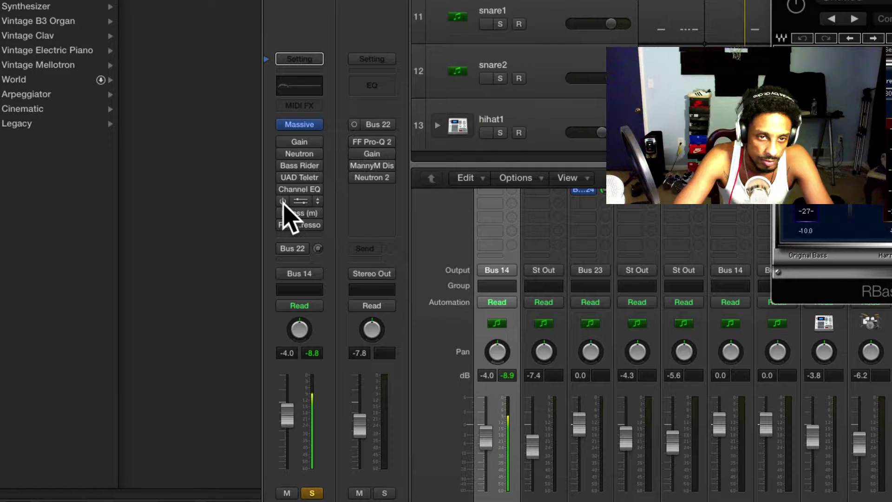
- Listen to King 808 with its whole effects chain bypassed, and re-enable every plug-in from Neutron through RBass
key("ctrl+m")
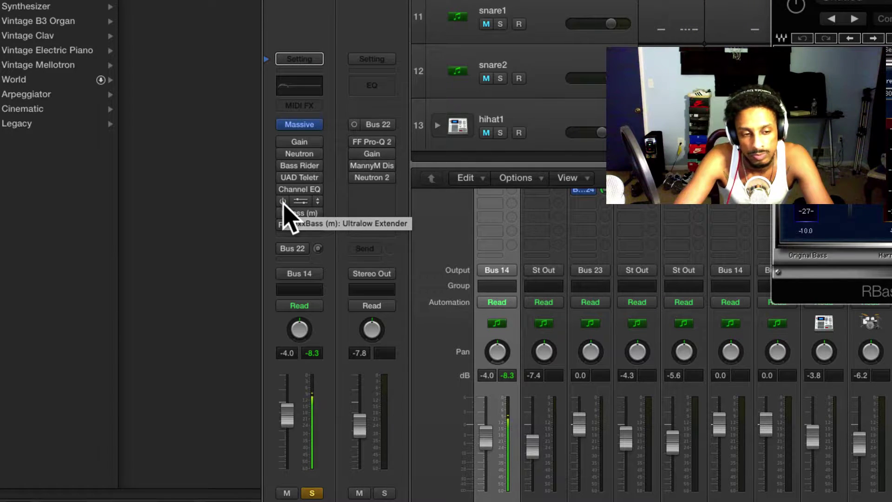
key("ctrl+m")
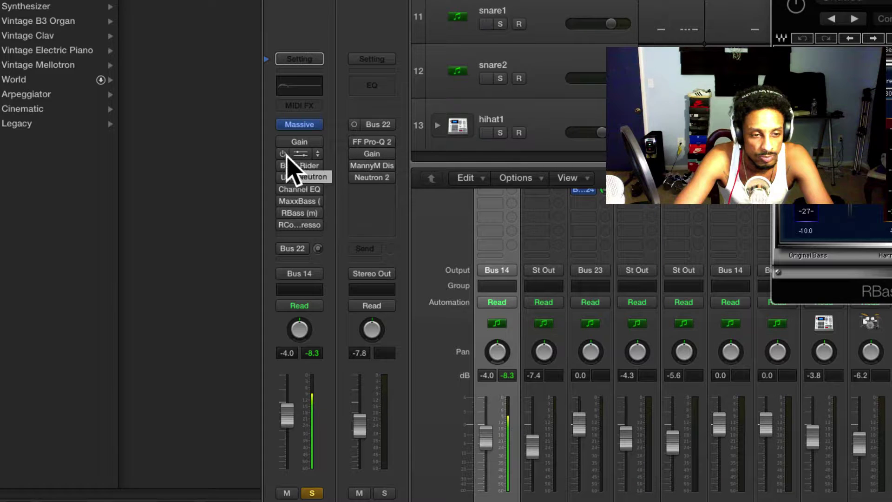
left_click_drag(285, 163, 285, 216)
key("ctrl+m")
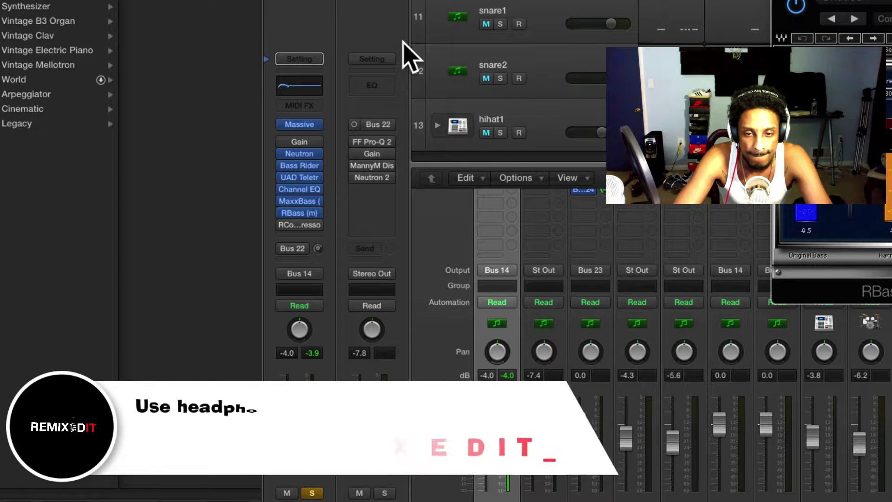
key("ctrl+m")
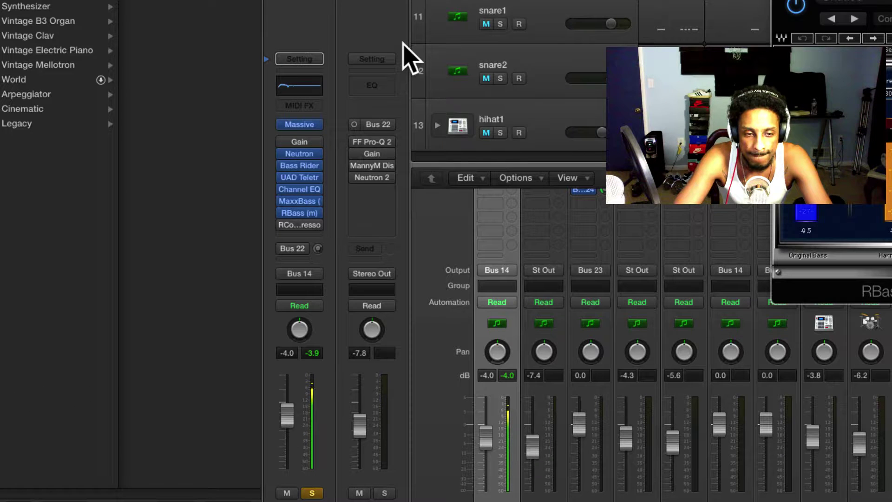
- Open King 808's Channel EQ during playback to examine its curve with the active plug-in chain
left_click(307, 89)
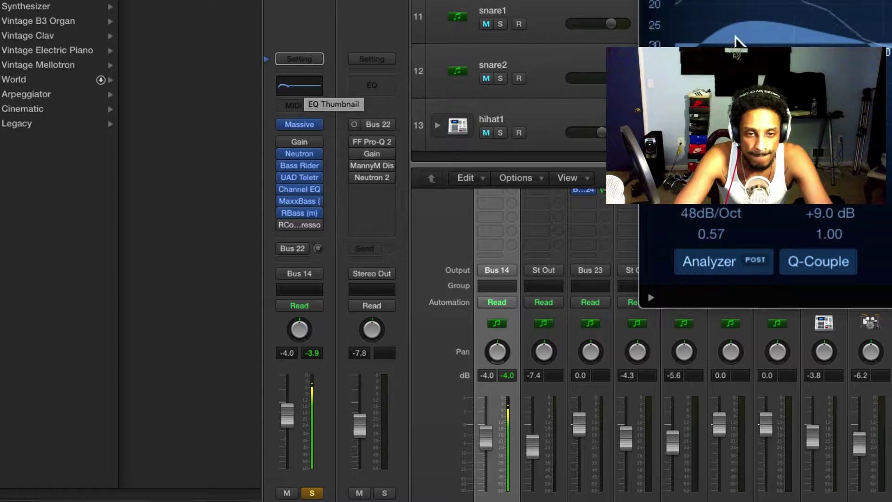
key("ctrl+m")
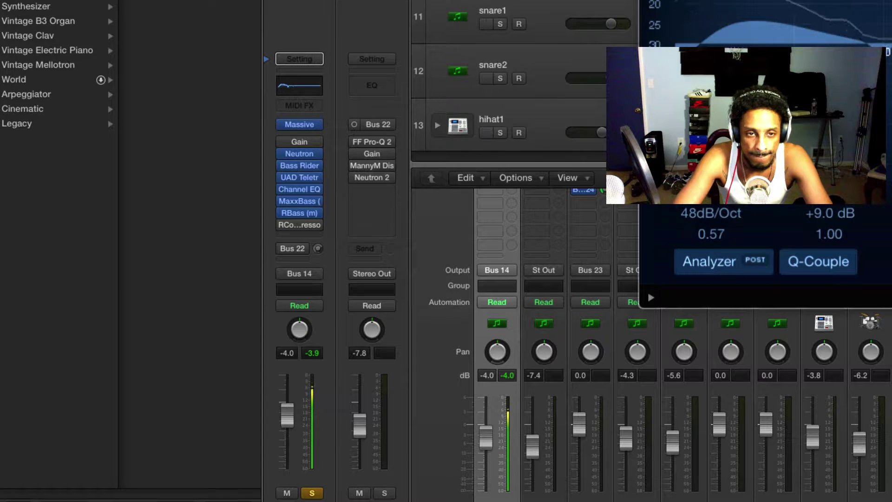
key("ctrl+m")
key("ctrl+m")
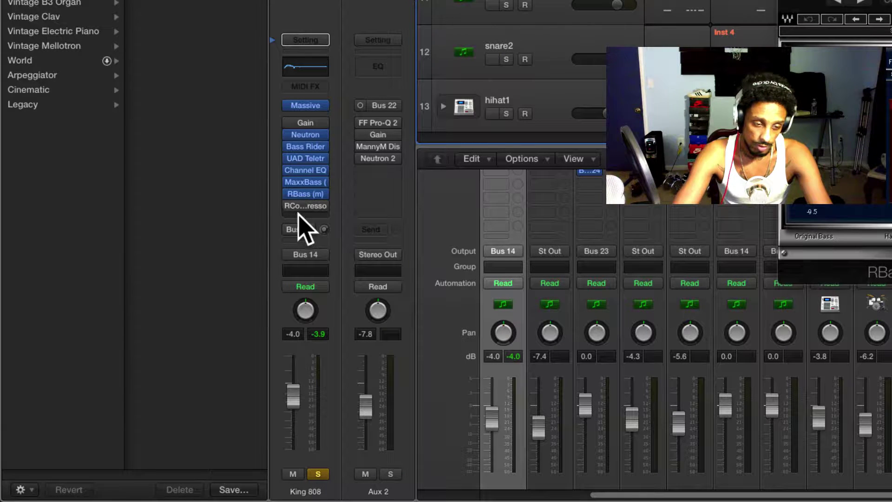
- Open FF Pro-Q 2 on Aux 2, move RBass aside, and examine the EQ used on the Bus 22 send
mouse_move(309, 148)
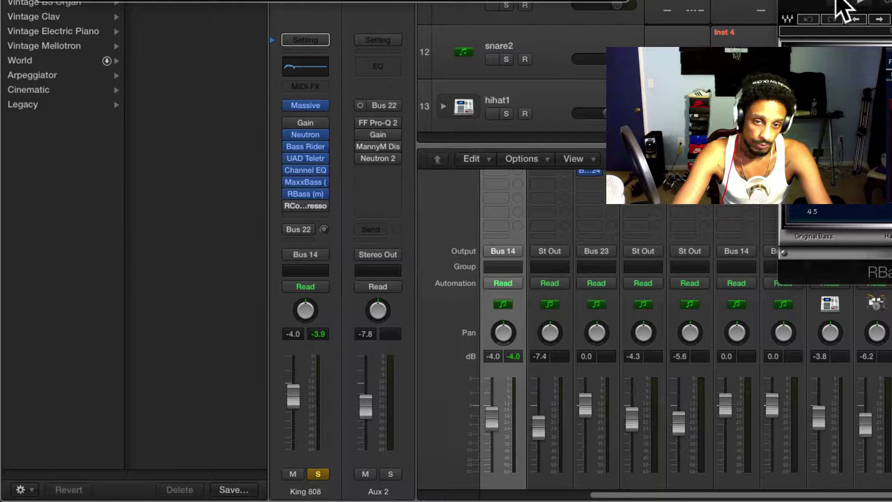
left_click_drag(837, 1, 891, 93)
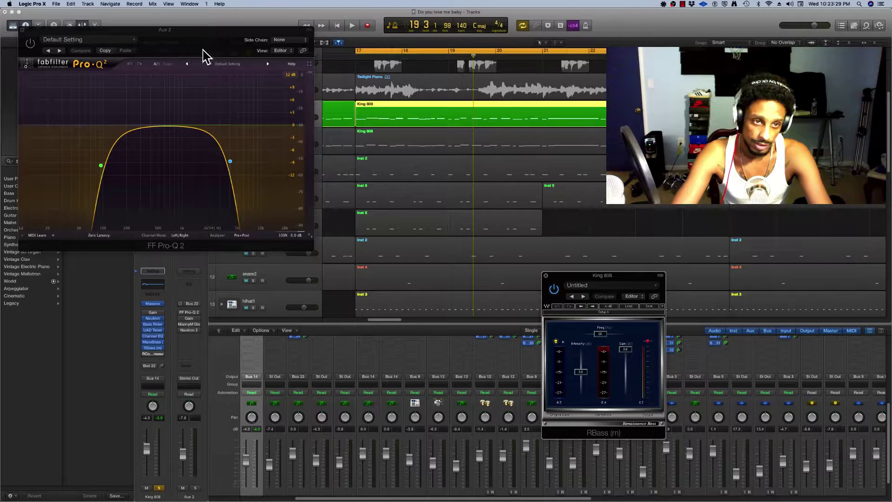
left_click_drag(203, 50, 501, 154)
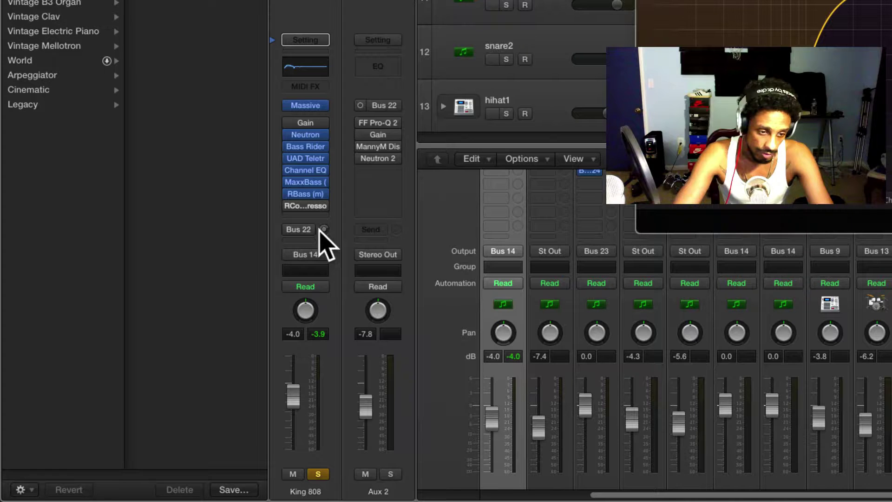
- Enable King 808's Bus 22 send and bring up FF Pro-Q 2 on Aux 2
left_click(324, 230)
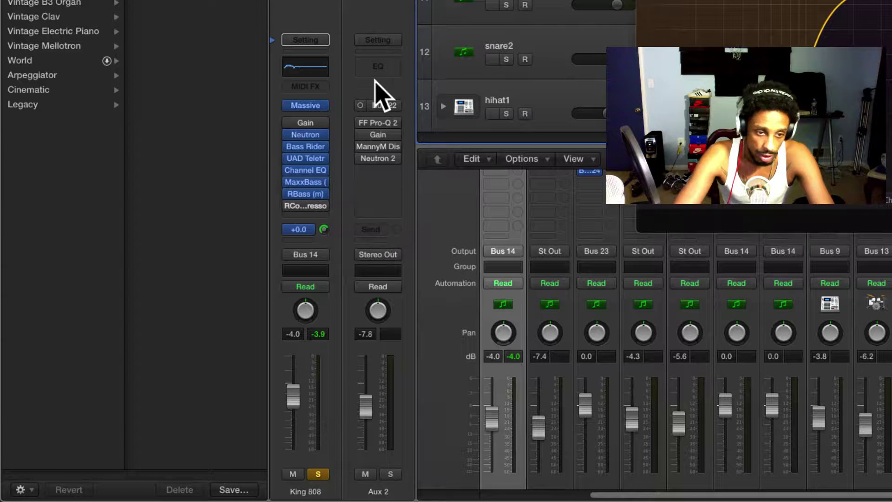
left_click(375, 123)
left_click(376, 124)
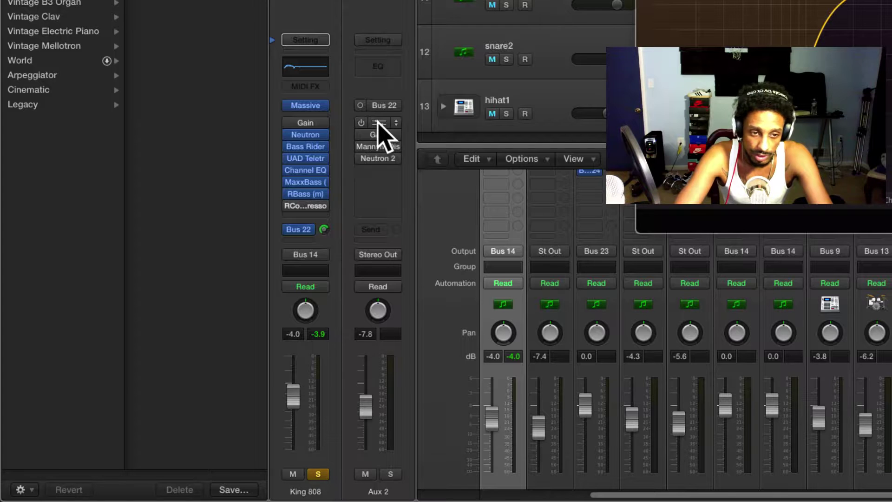
left_click(434, 126)
left_click(374, 122)
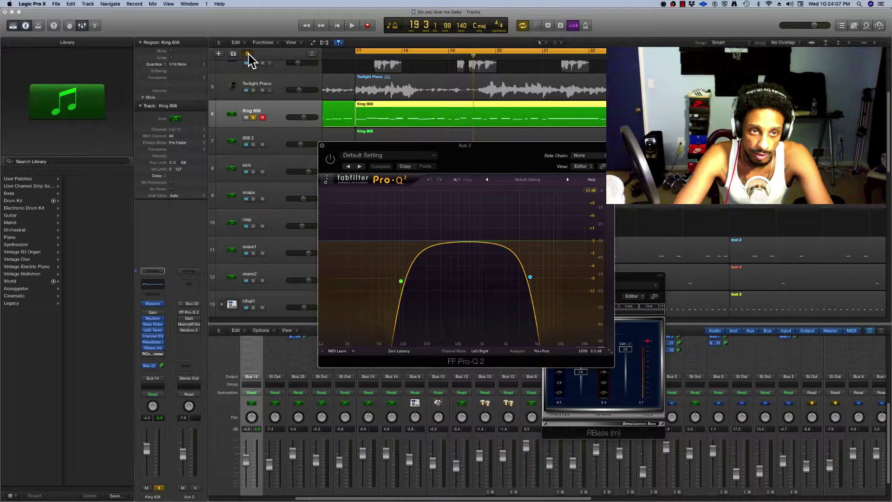
- Solo Aux 2, enable its FF Pro-Q 2, and play the Bus 22 signal on its own
left_click(208, 495)
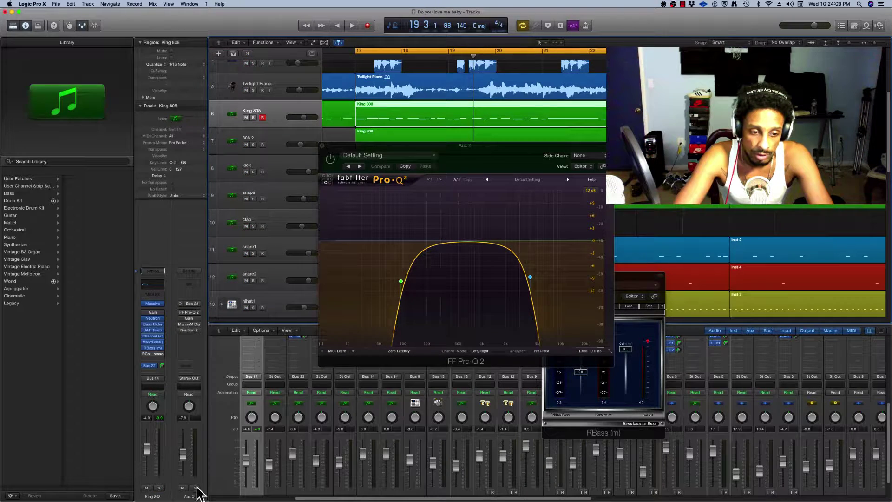
left_click(195, 488)
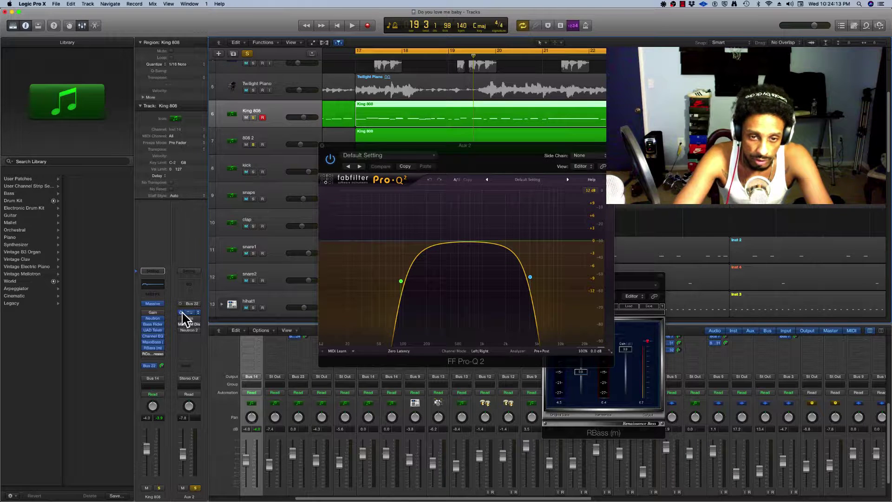
key("space")
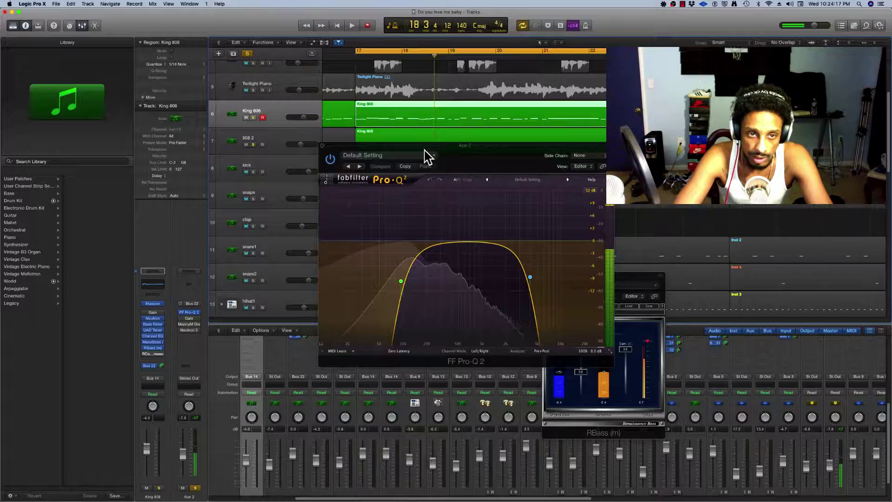
- Move the Aux 2 FF Pro-Q 2 window clear of the track list and mute the 808 2 track
left_click_drag(226, 37, 325, 163)
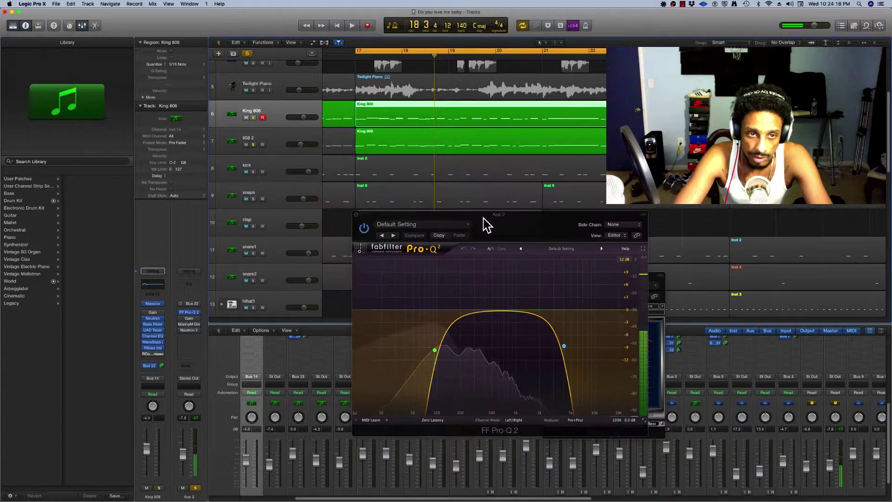
left_click(246, 145)
left_click_drag(524, 232, 486, 212)
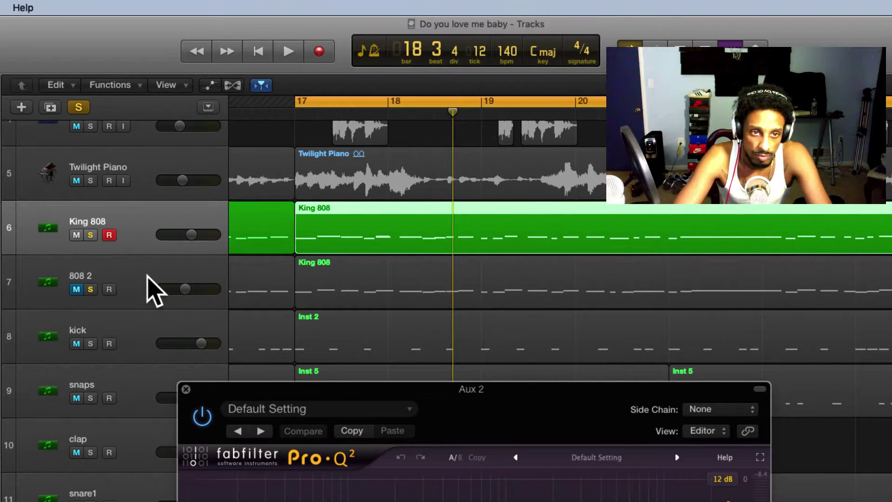
- Play the loop and inspect the low-cut and high-cut bands of FF Pro-Q 2 on Aux 2
key("space")
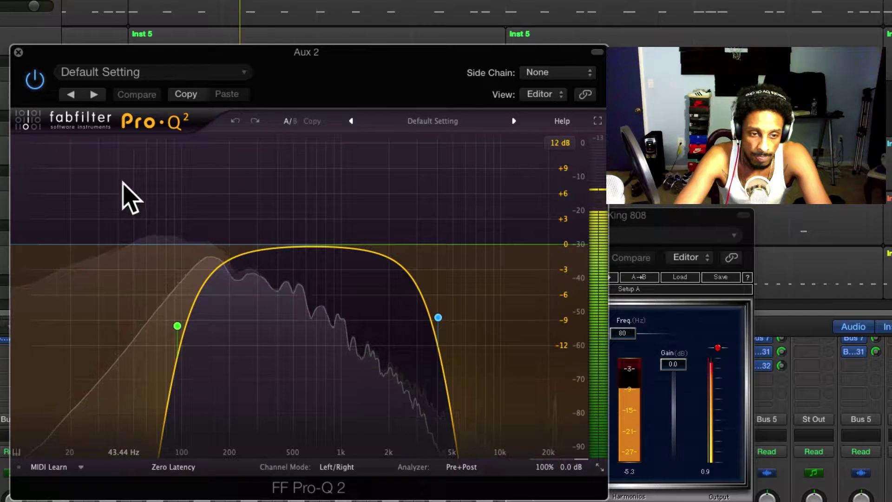
left_click(177, 326)
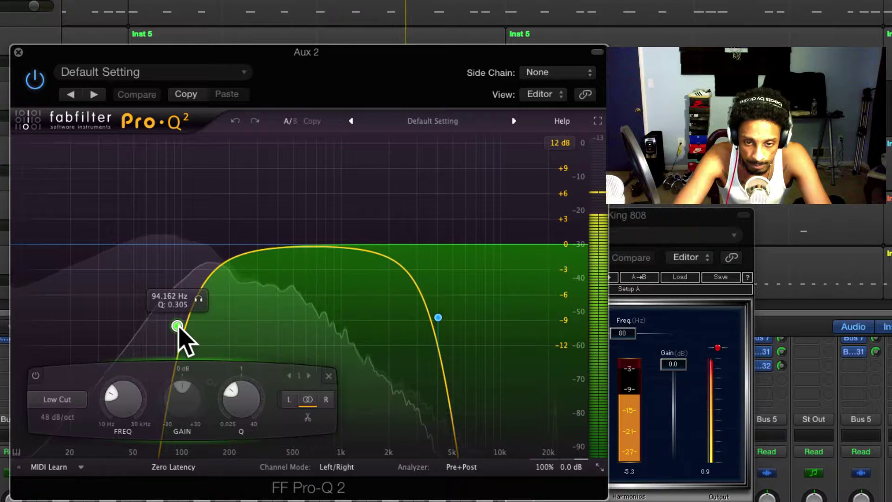
left_click(438, 318)
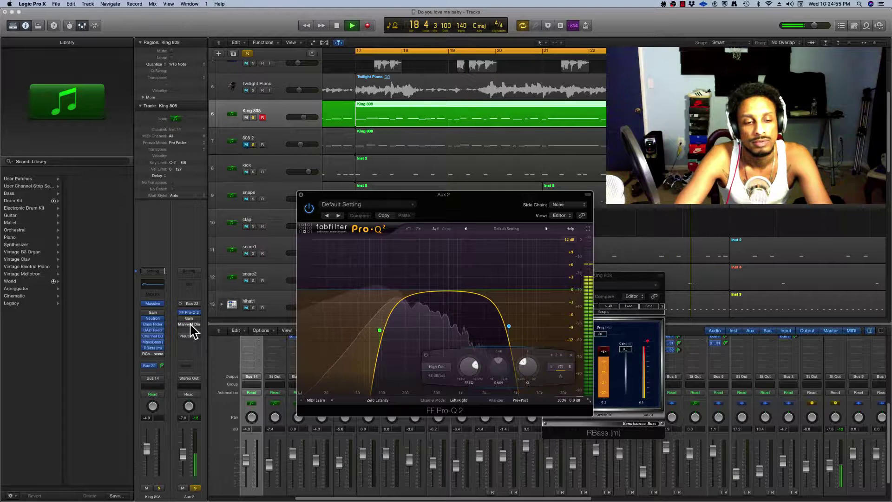
- Reorder the Aux 2 inserts so MannyM Distortion sits directly after FF Pro-Q 2, and enable the distortion
key("s")
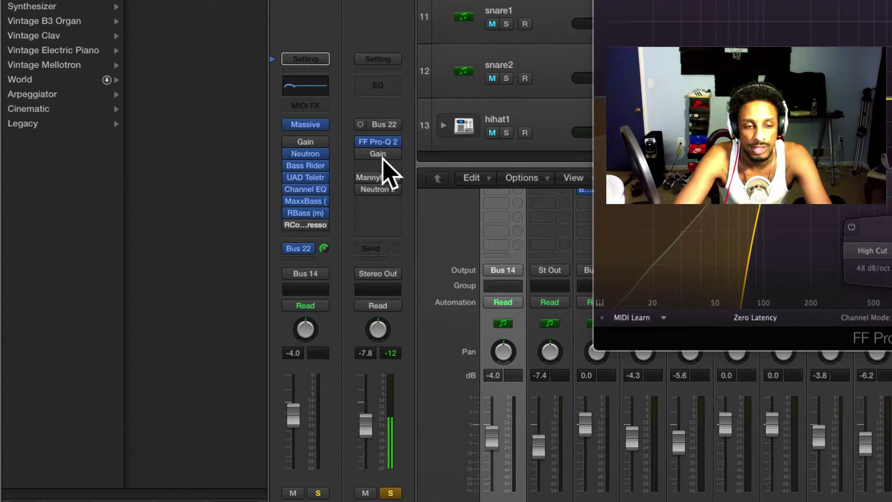
key("s")
left_click_drag(383, 174, 385, 169)
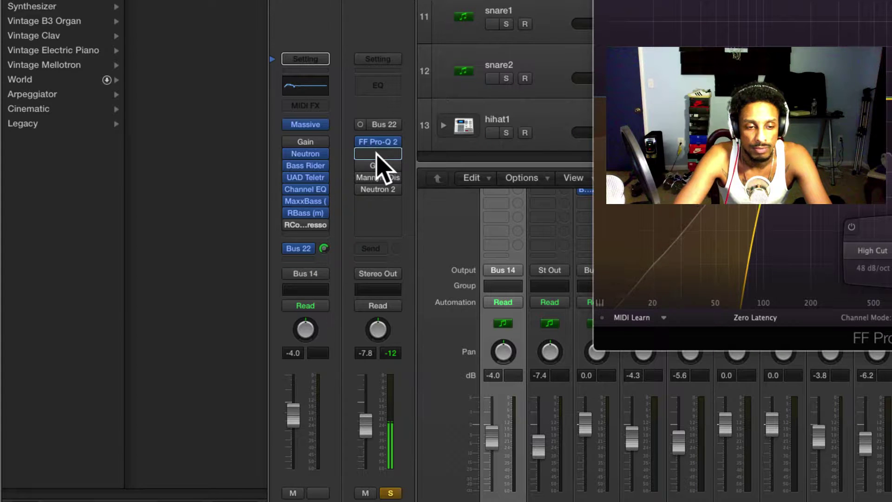
left_click_drag(377, 155, 377, 156)
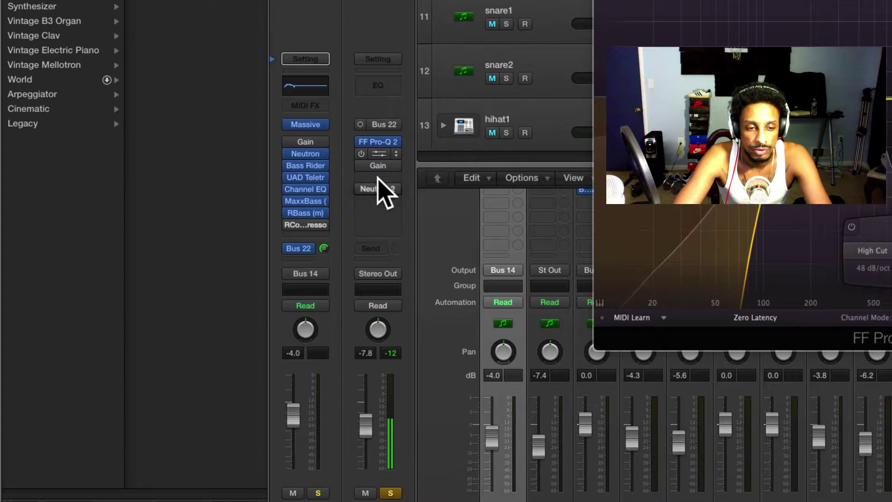
key("s")
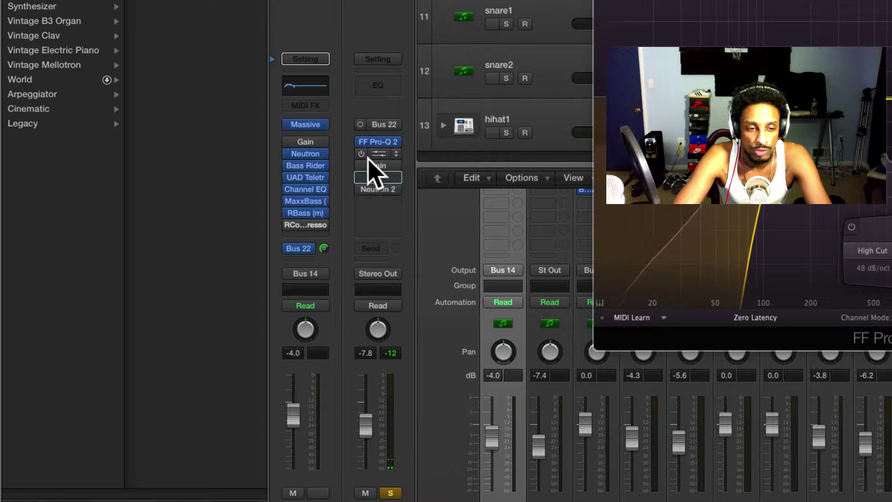
left_click_drag(390, 191, 364, 157)
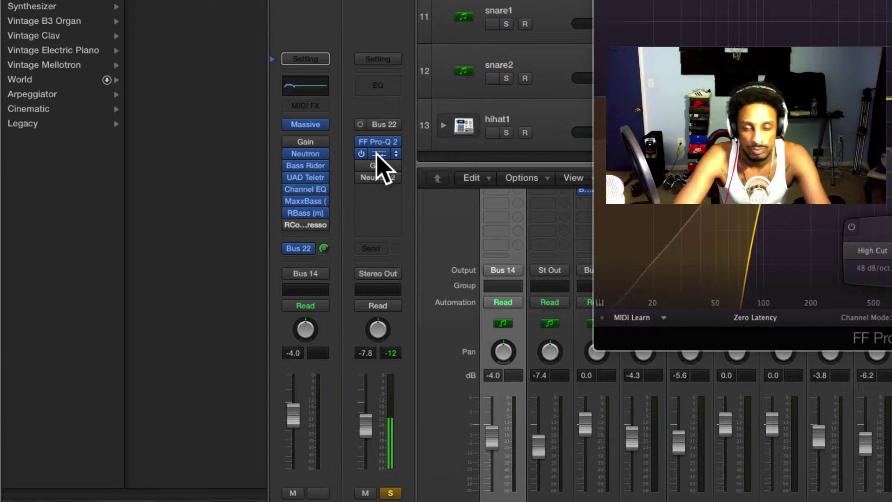
key("s")
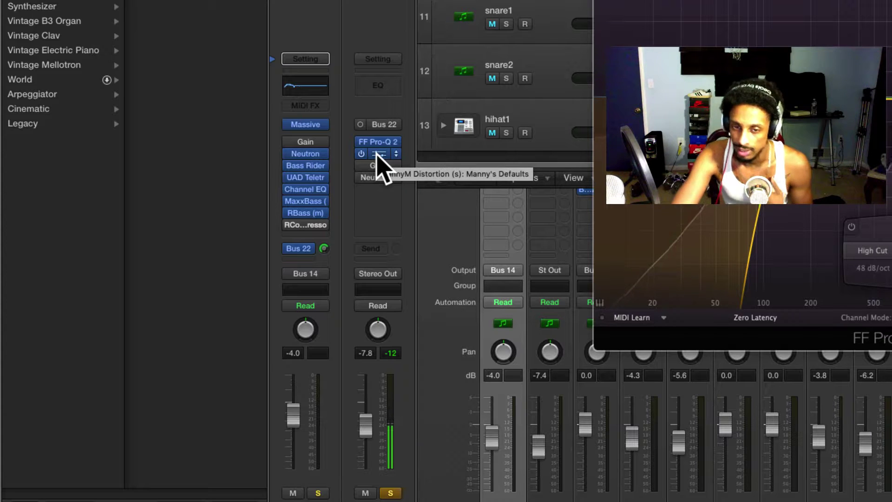
key("s")
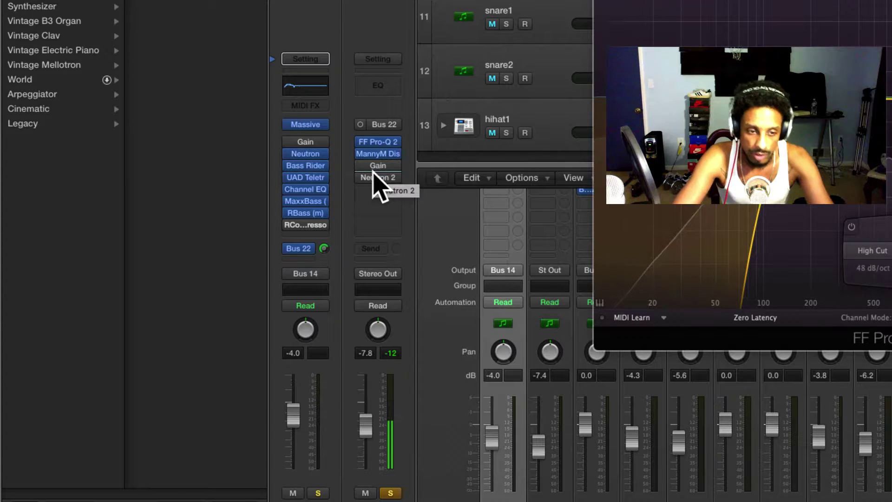
- Place Neutron 2 before Gain on Aux 2, open it, move its window aside, and close its Preset Manager
key("s")
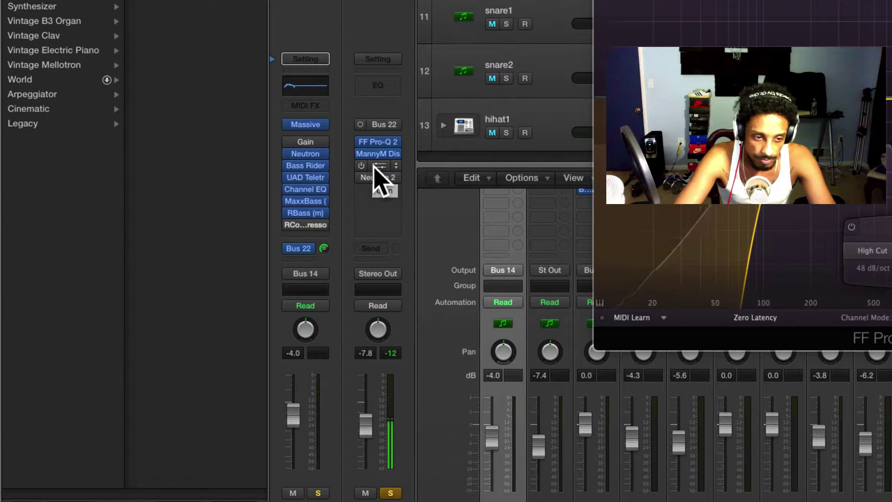
key("s")
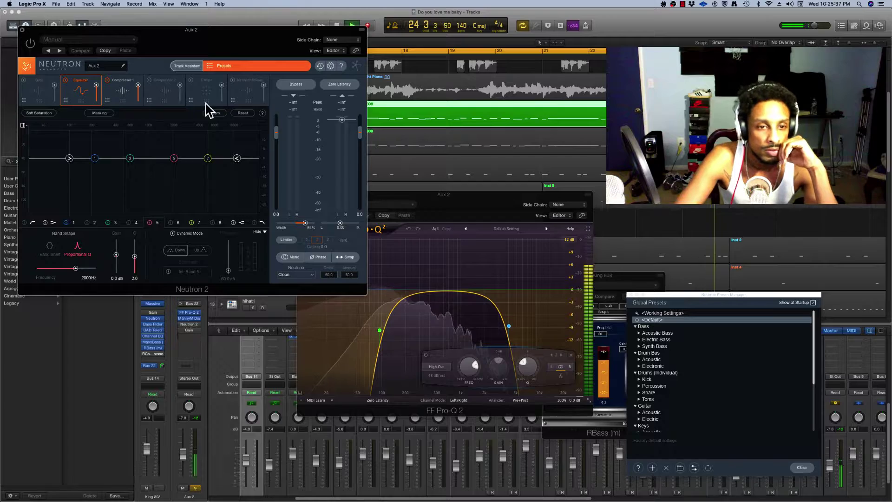
left_click_drag(191, 32, 515, 180)
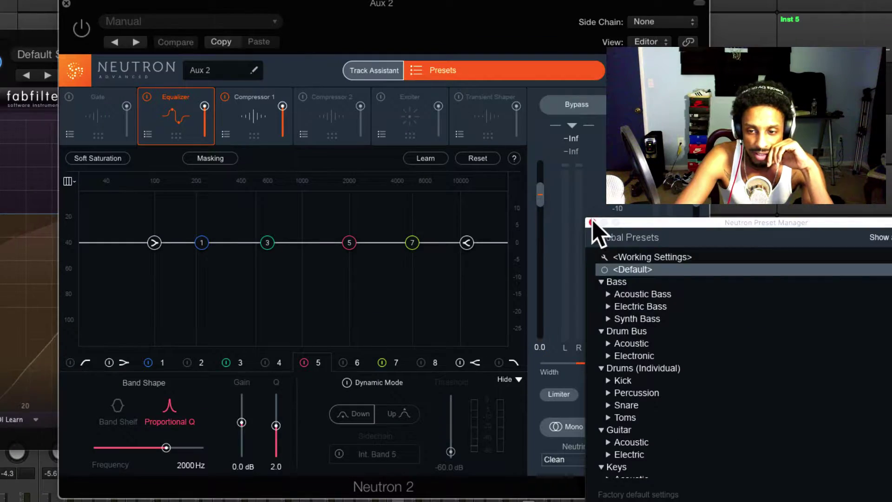
left_click(629, 295)
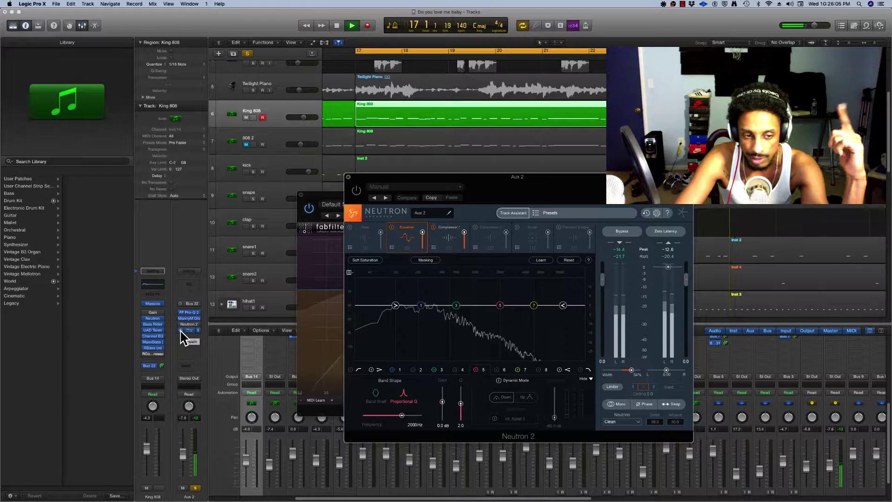
- Open Gain on Aux 2 and MultiMeter on Stereo Out, enlarging the goniometer to 99% and repositioning it to check the phase
left_click(190, 331)
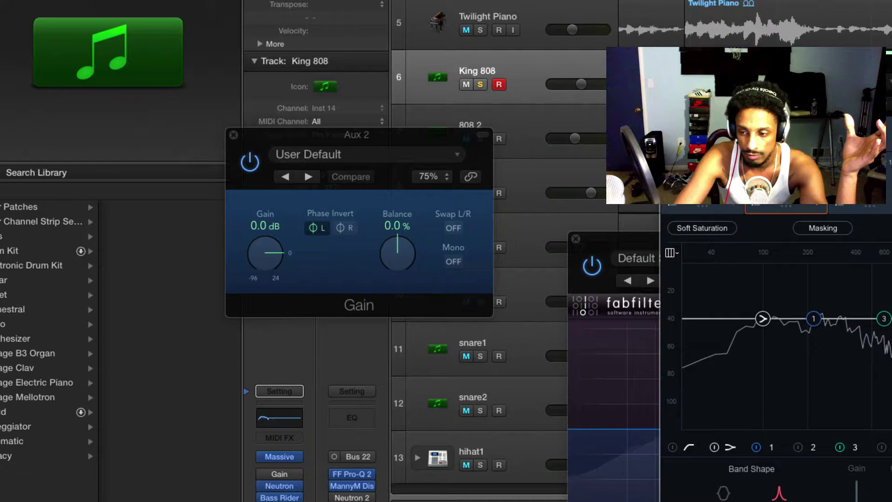
key("s")
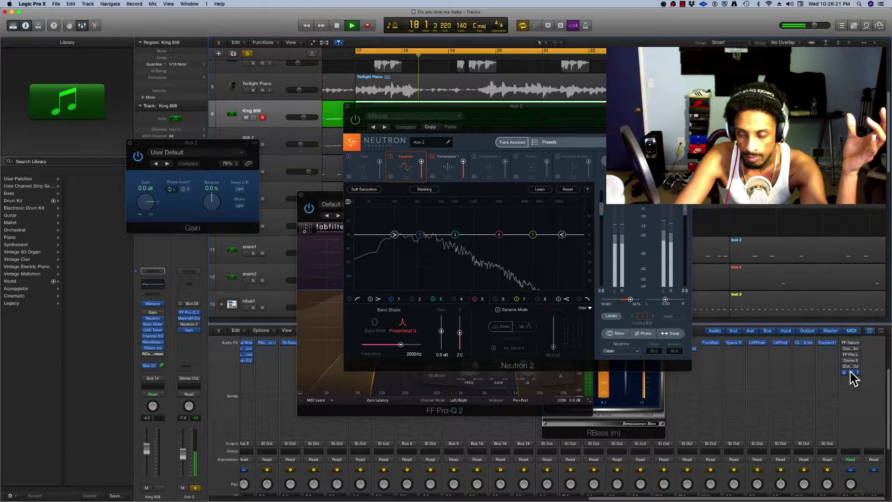
left_click(851, 374)
left_click_drag(792, 346, 478, 269)
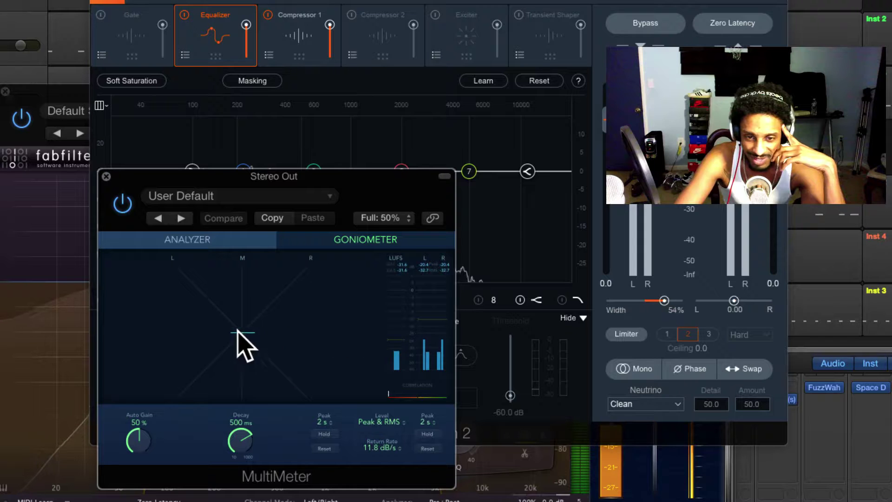
left_click_drag(453, 488, 804, 501)
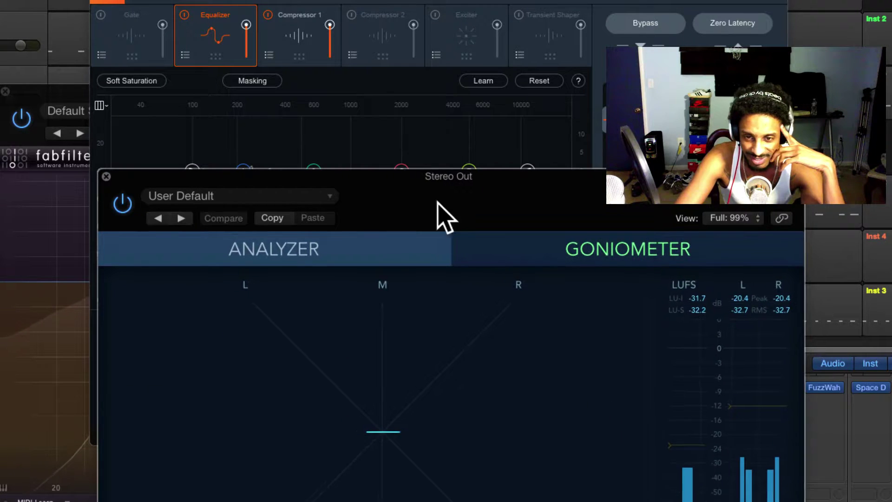
left_click_drag(438, 199, 398, 84)
left_click_drag(371, 118, 413, 43)
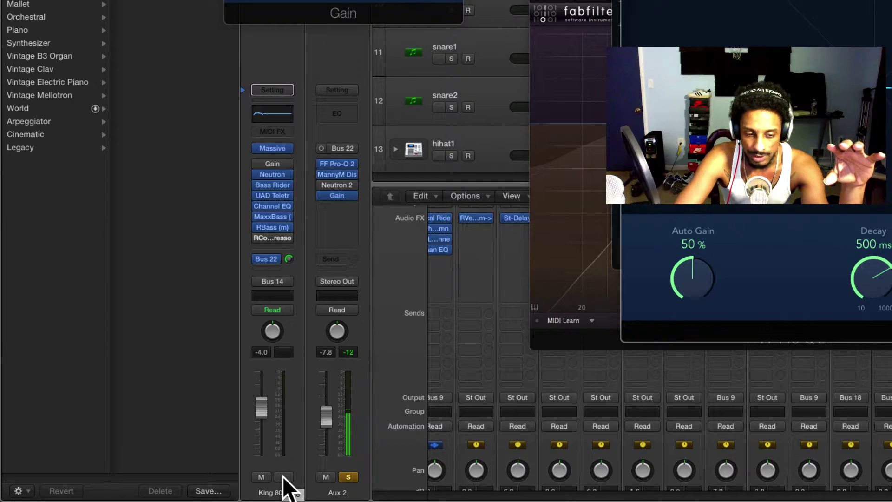
- Solo King 808 together with Aux 2, and close the Gain, FF Pro-Q 2 and Neutron 2 windows around the MultiMeter
left_click(284, 476)
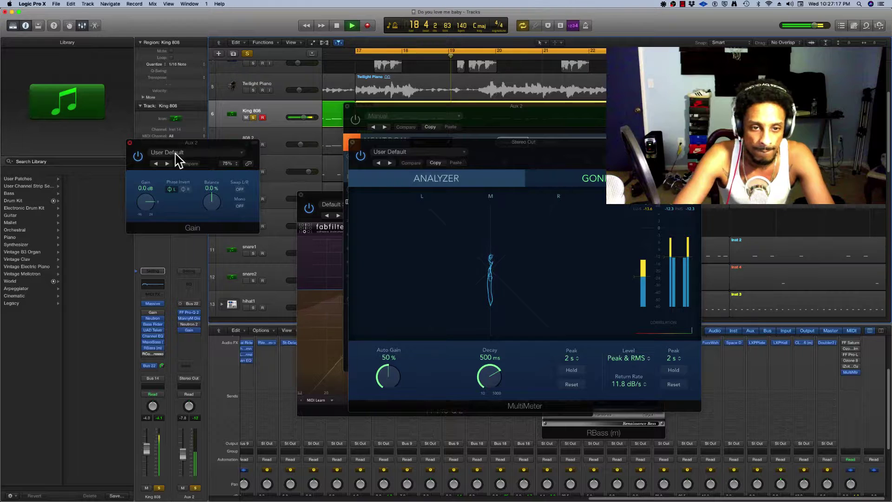
left_click(307, 204)
left_click(303, 199)
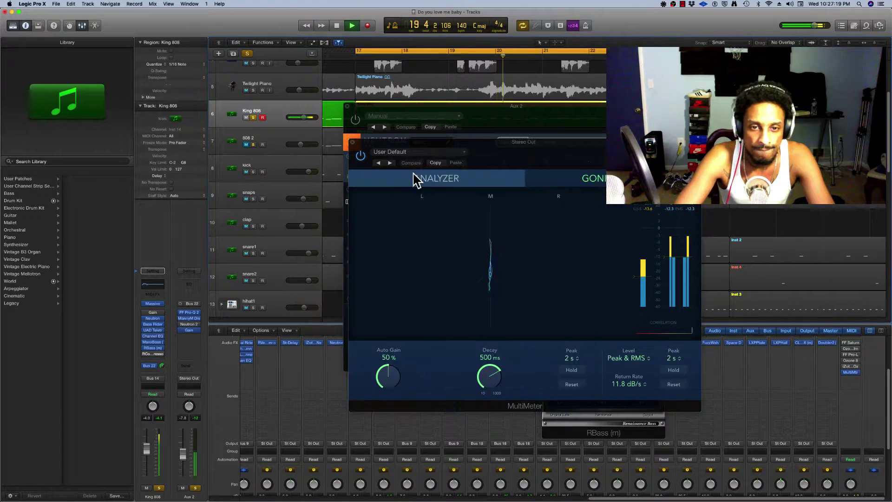
left_click_drag(516, 139, 511, 225)
left_click(347, 106)
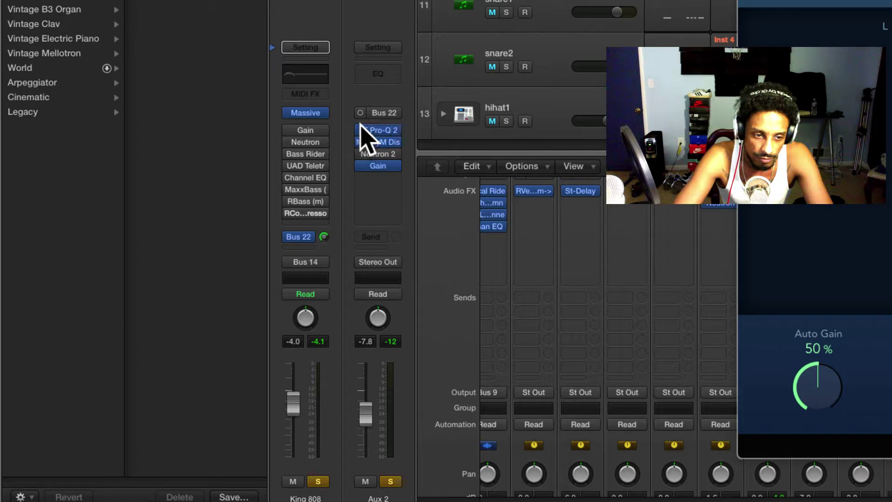
- Bypass the Aux 2 plug-in chain and listen to King 808 during playback for comparison
left_click(365, 144)
left_click(364, 143)
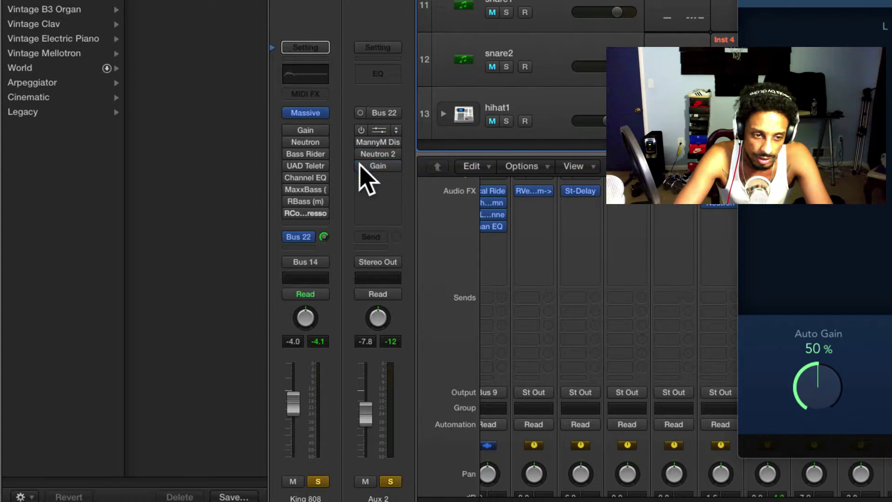
key("space")
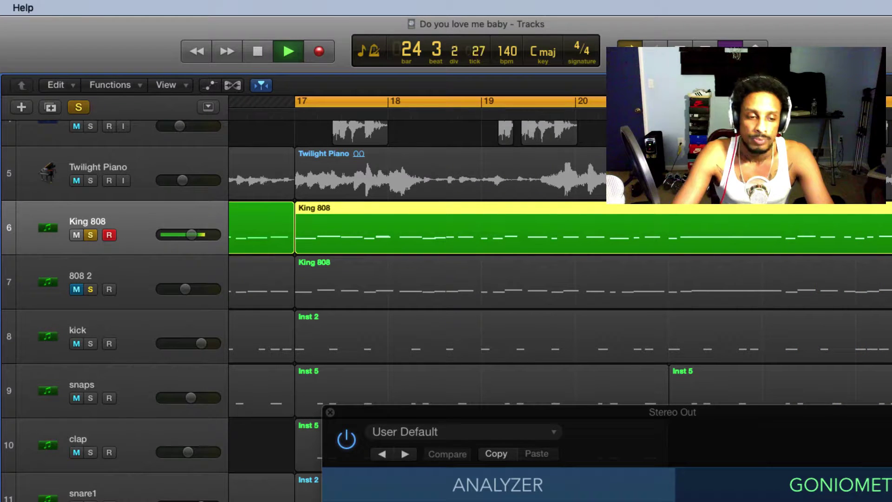
key("space")
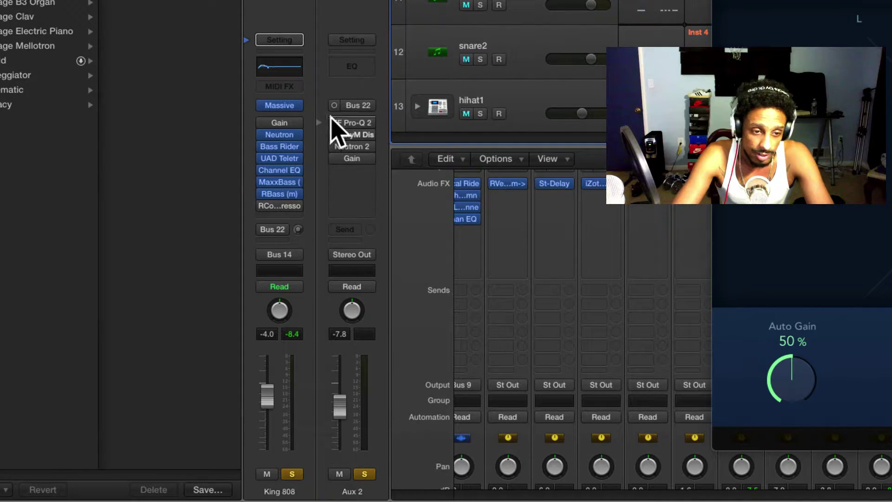
- Re-enable FF Pro-Q 2 and MannyM Distortion on Aux 2, keeping Neutron 2 bypassed
left_click(334, 117)
left_click(335, 133)
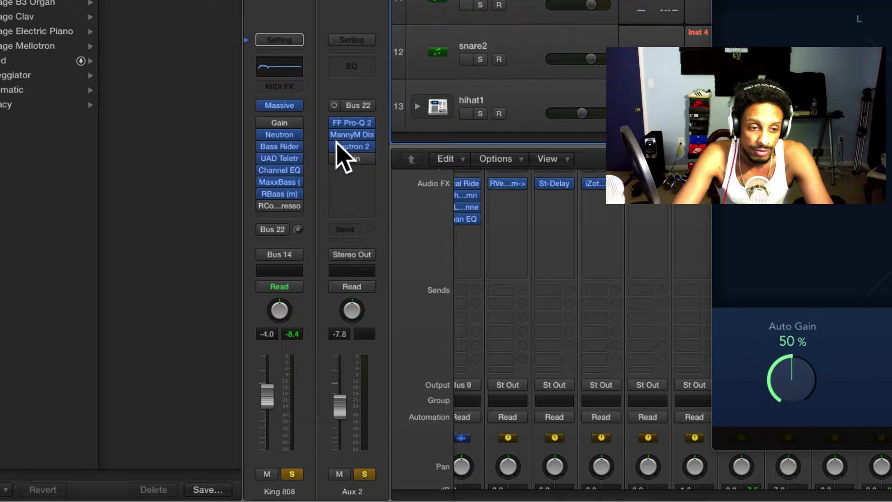
left_click(335, 147)
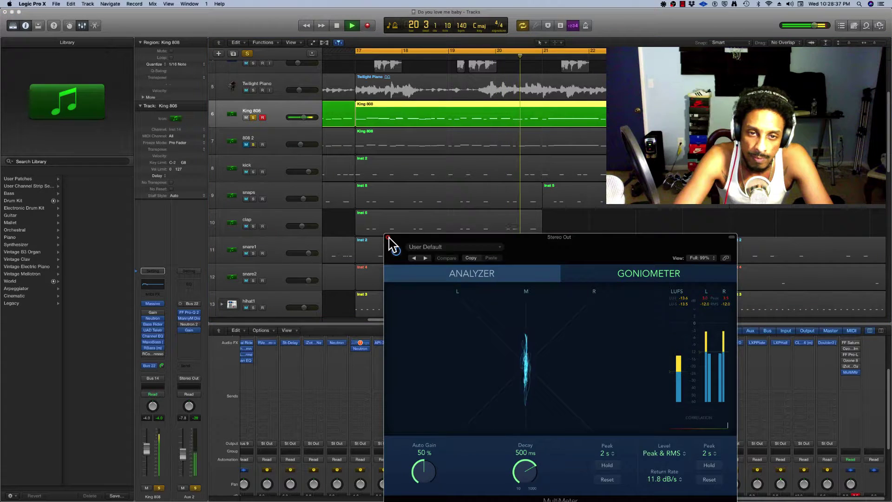
- Close the MultiMeter, stop playback, and solo Twilight Piano, Shake em vox, Love me vocal and ContoursDo You Love Me Live, 1963 with King 808
left_click(391, 242)
key("space")
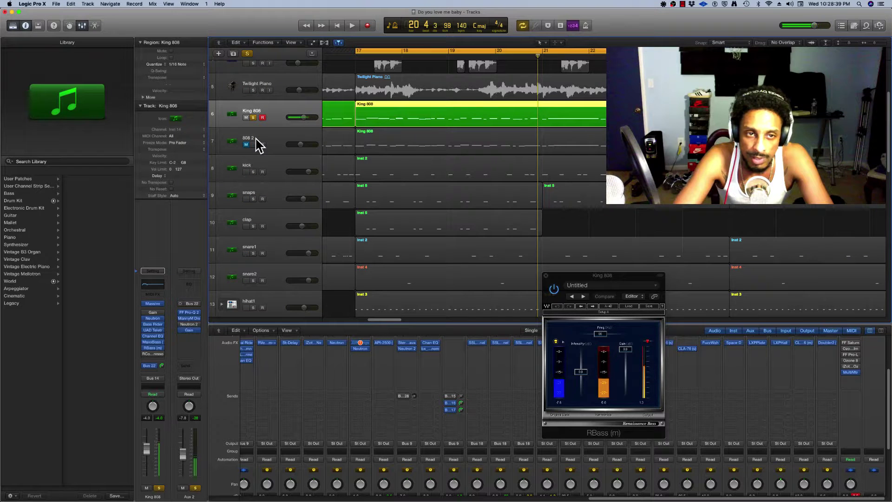
left_click(253, 90)
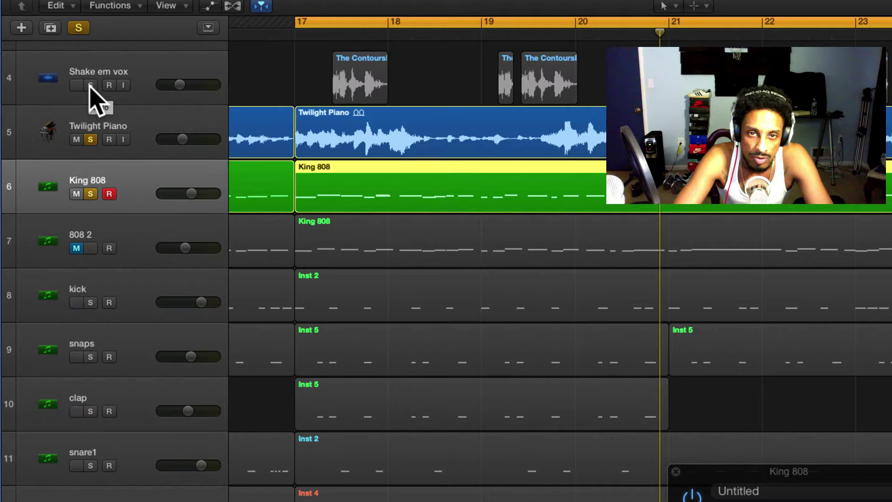
left_click(90, 85)
scroll(103, 99, "up", 5)
left_click(91, 158)
left_click(91, 103)
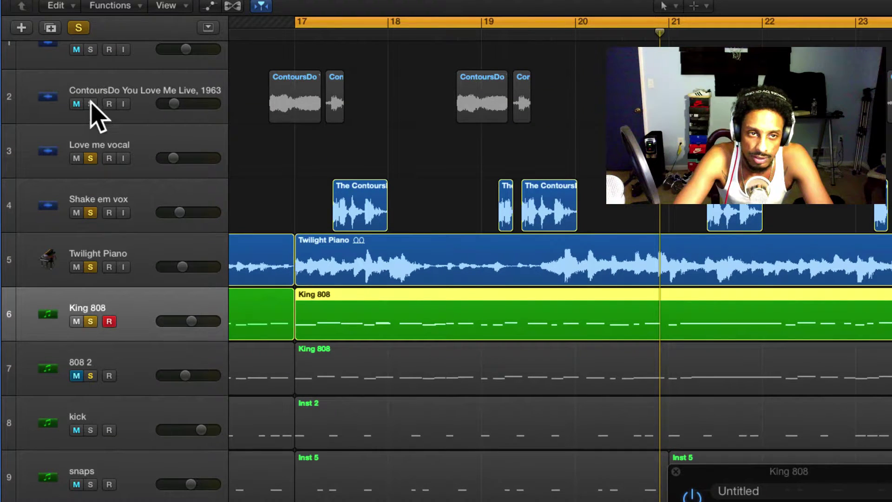
- Add the 808 2, kick, snaps, clap, snare1 and snare2 tracks to the solo group
scroll(104, 158, "down", 2)
left_click(90, 346)
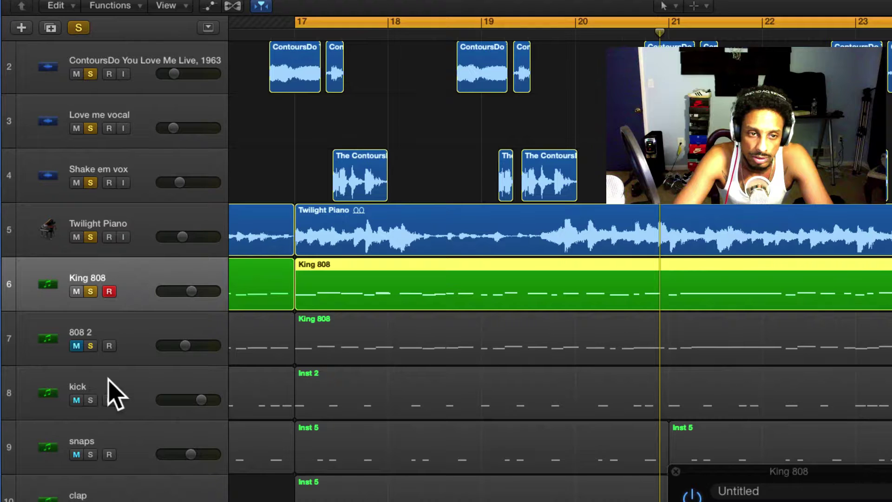
left_click(90, 400)
left_click(90, 454)
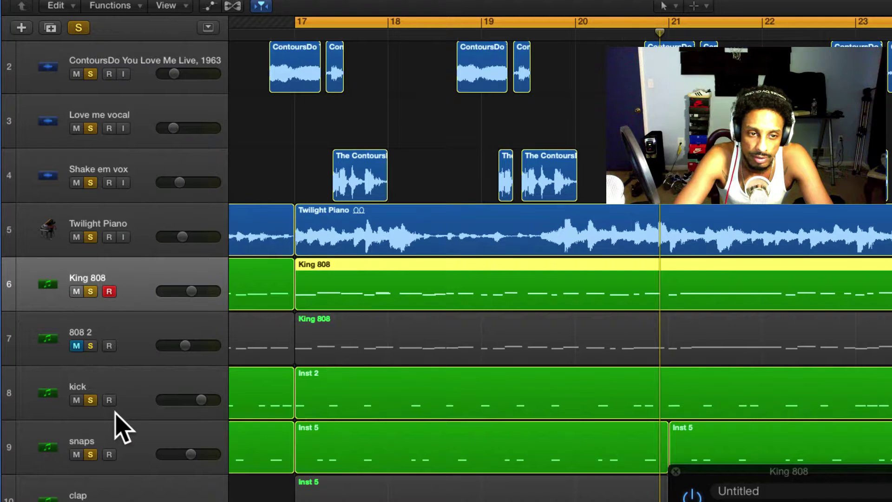
scroll(850, 474, "down", 10)
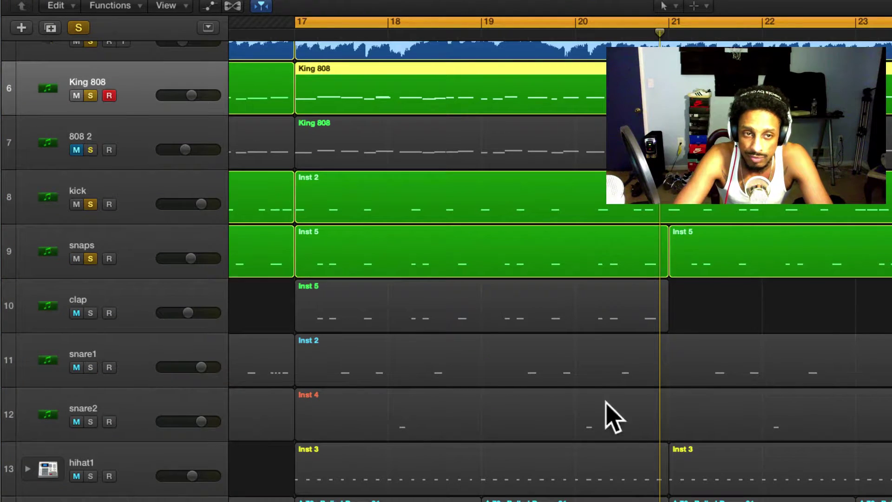
left_click(91, 312)
left_click(90, 367)
left_click(90, 421)
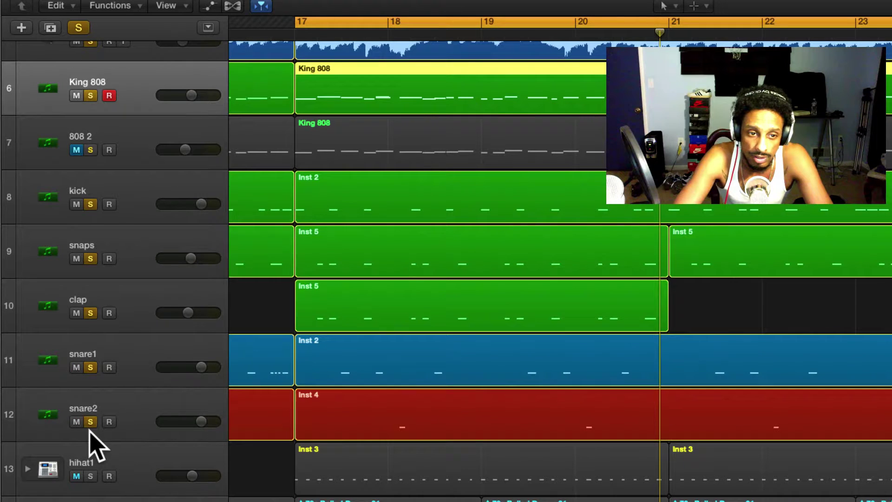
- Add hihat1, Hi hat 2, hi hat3, Latin Day Bongo 01 and Audio 11 to the solo group
left_click(90, 475)
scroll(119, 420, "down", 3)
left_click(90, 471)
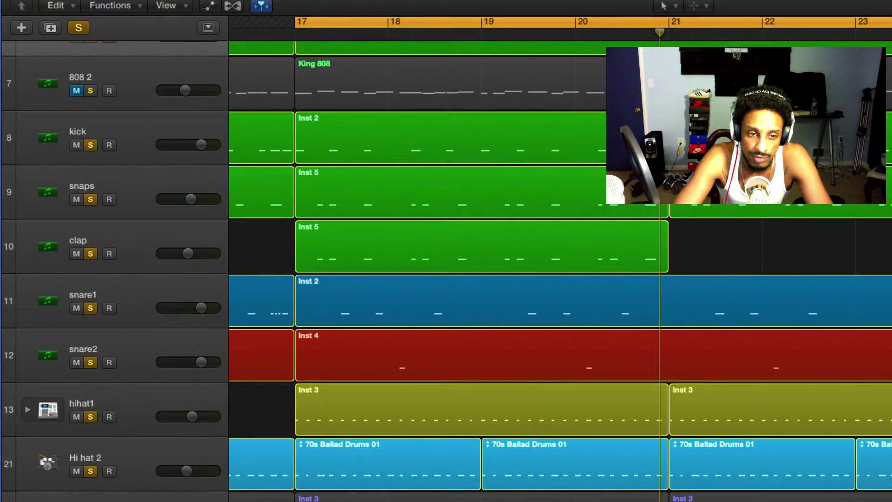
scroll(99, 409, "down", 7)
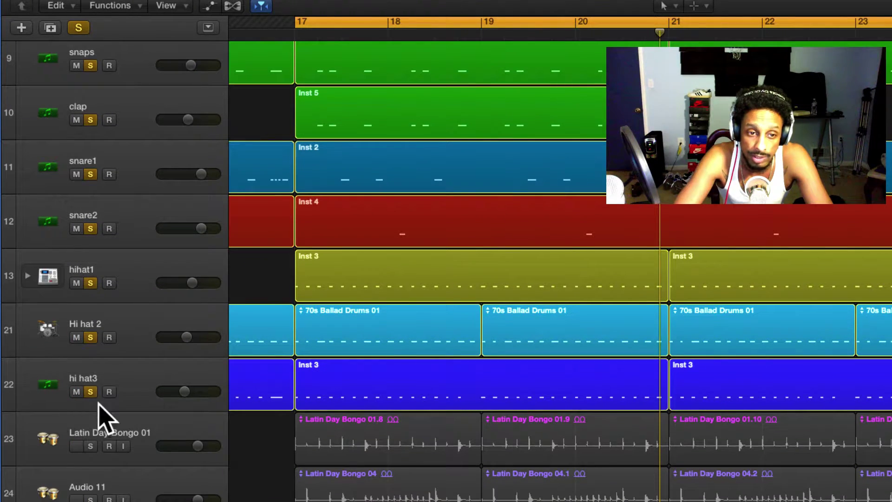
left_click(90, 446)
left_click(90, 499)
scroll(100, 465, "down", 3)
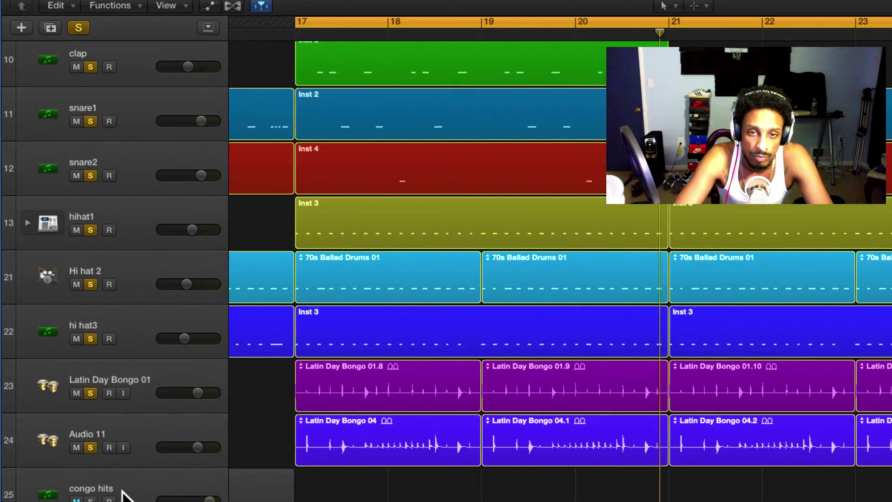
- Play the looped section and review the soloed tracks to hear King 808 within the full arrangement
key("space")
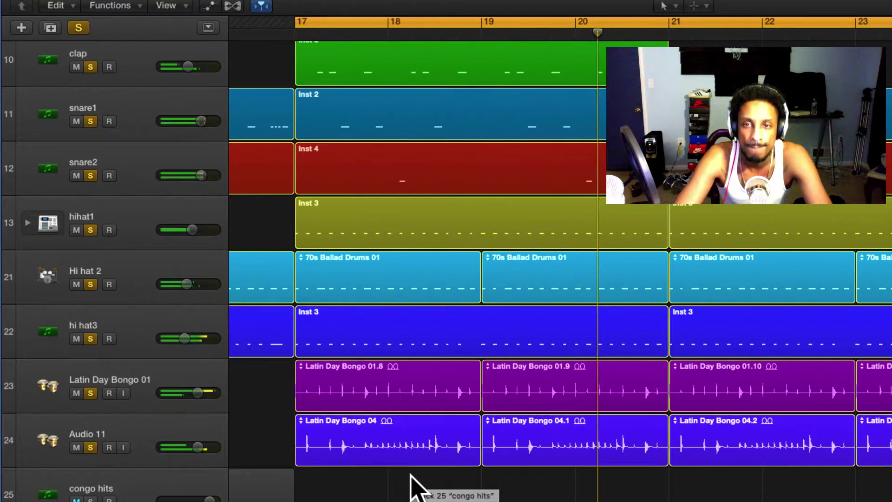
scroll(342, 363, "up", 1)
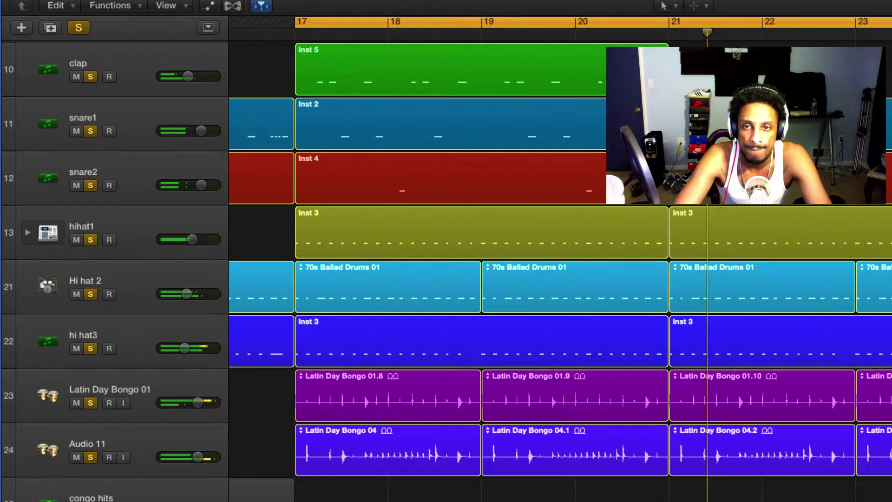
scroll(448, 165, "up", 5)
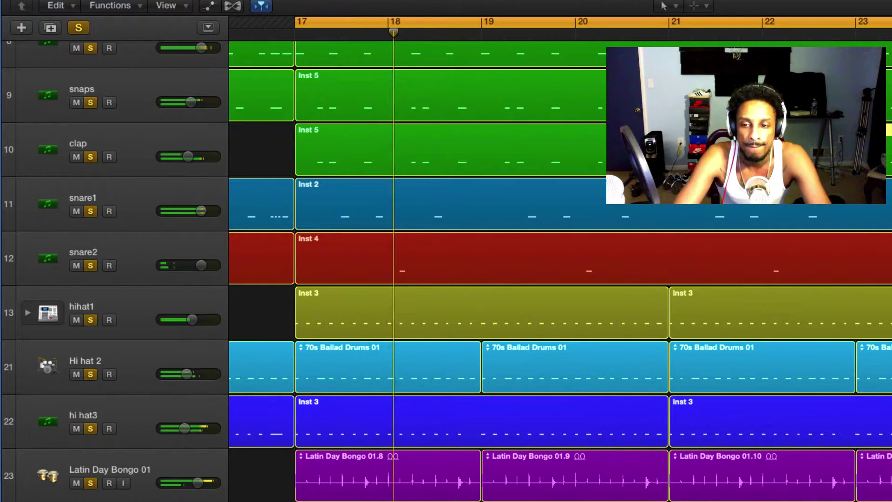
scroll(656, 430, "down", 4)
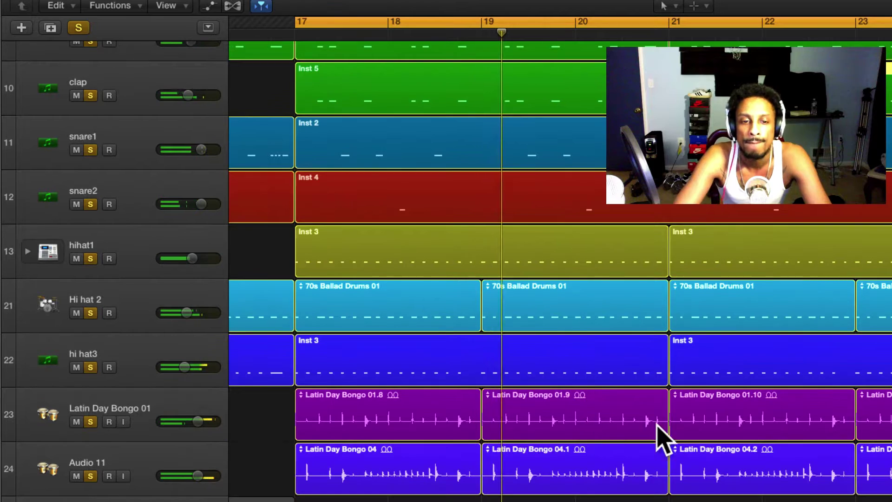
scroll(485, 467, "down", 3)
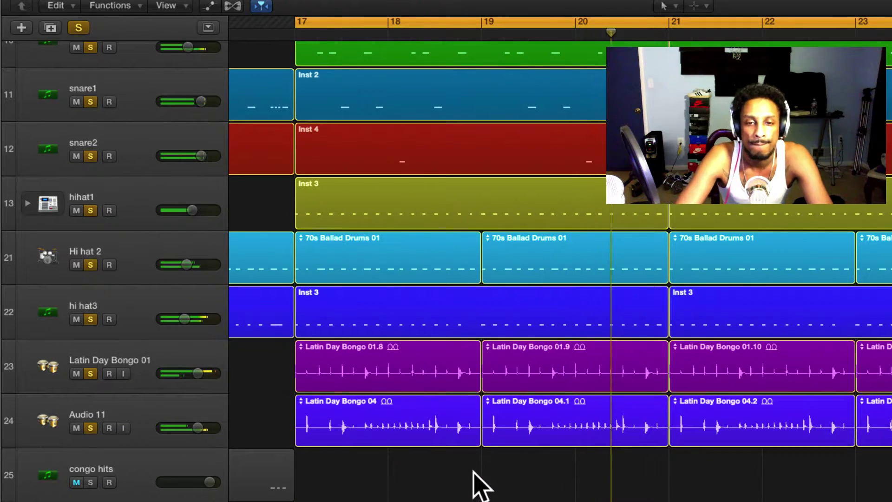
scroll(480, 485, "down", 11)
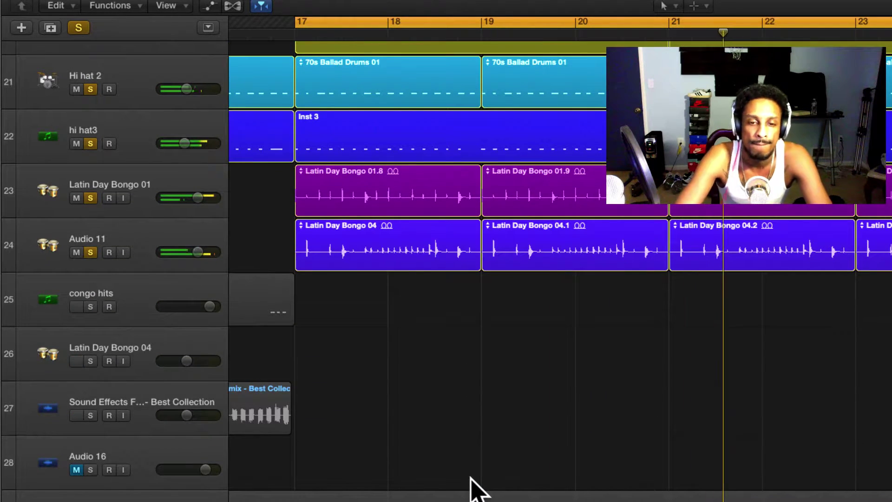
scroll(408, 468, "up", 1)
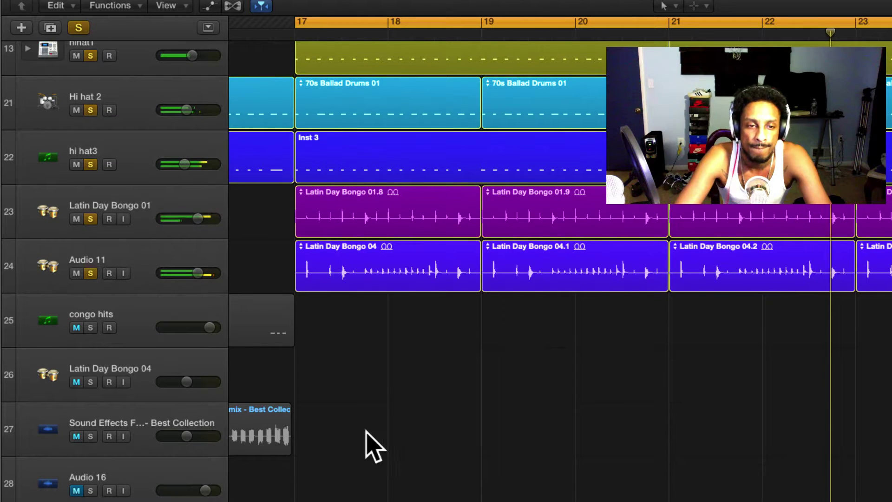
scroll(390, 452, "up", 3)
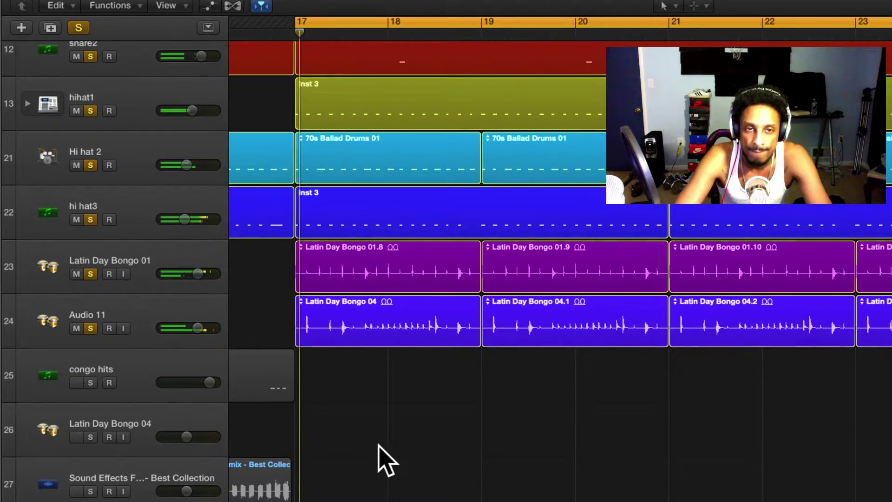
scroll(386, 461, "up", 7)
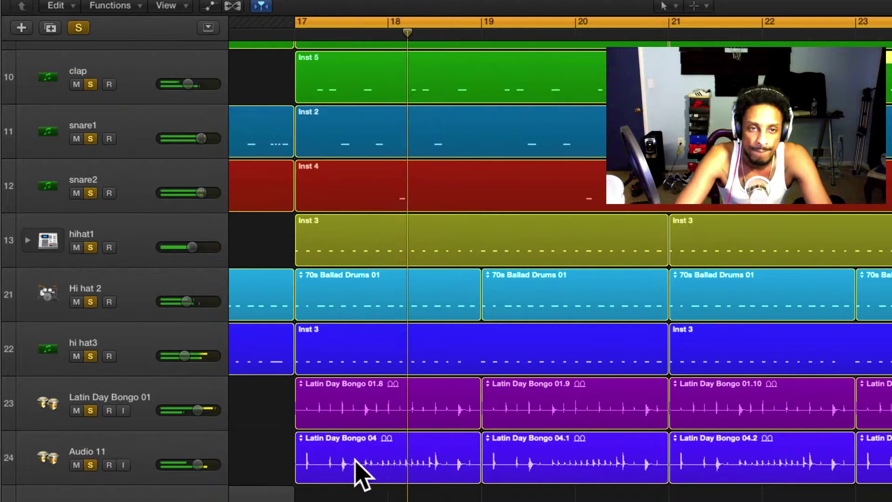
scroll(119, 443, "up", 2)
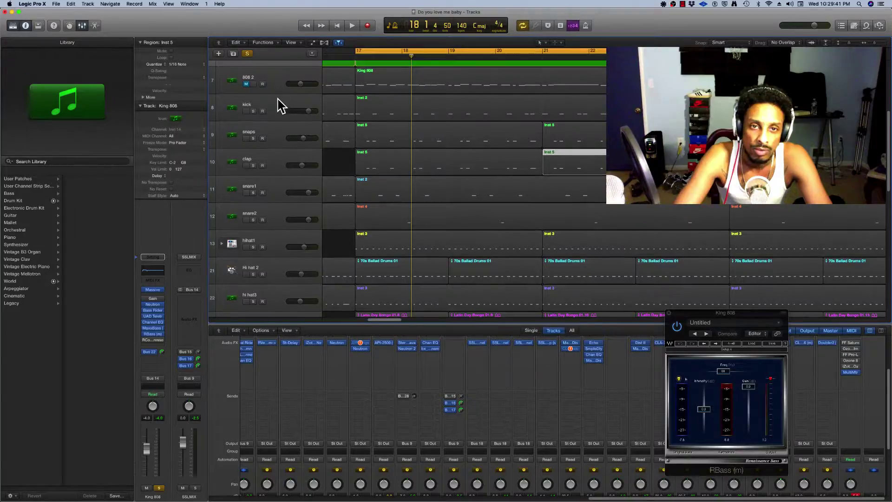
- Solo 808 2 in place of King 808, and select the 808 2 track to show its channel strip
scroll(279, 106, "up", 2)
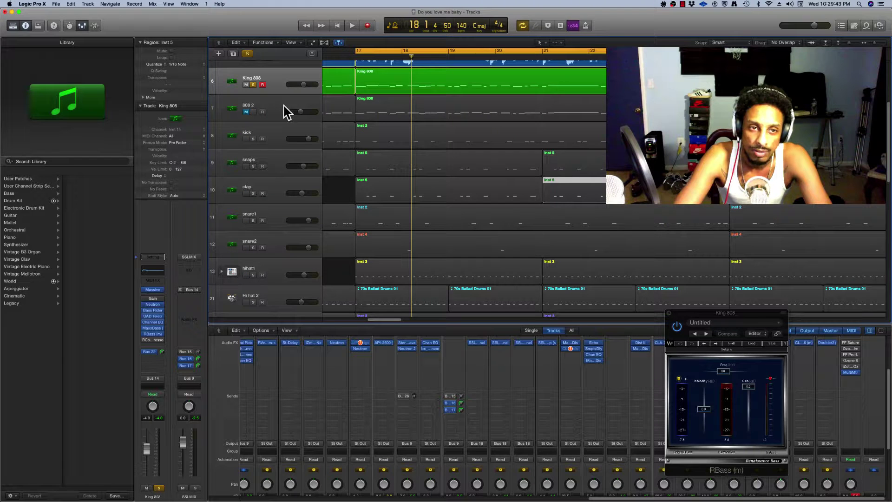
left_click(253, 112)
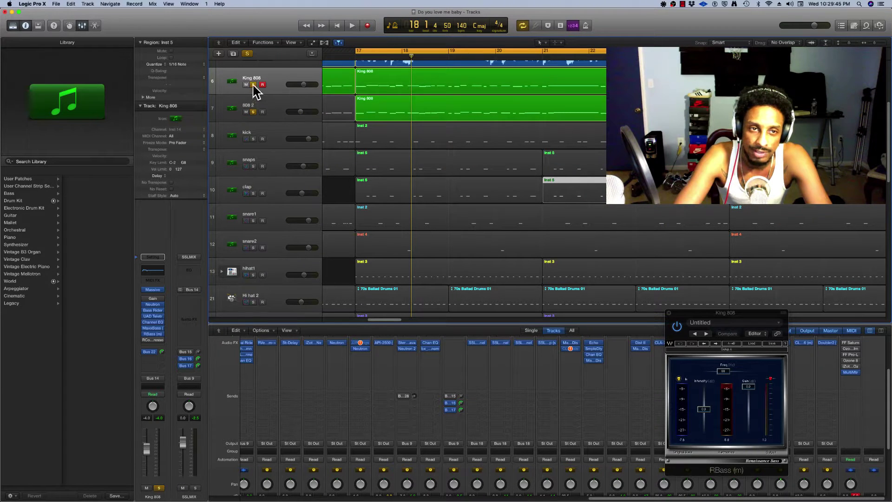
left_click(253, 84)
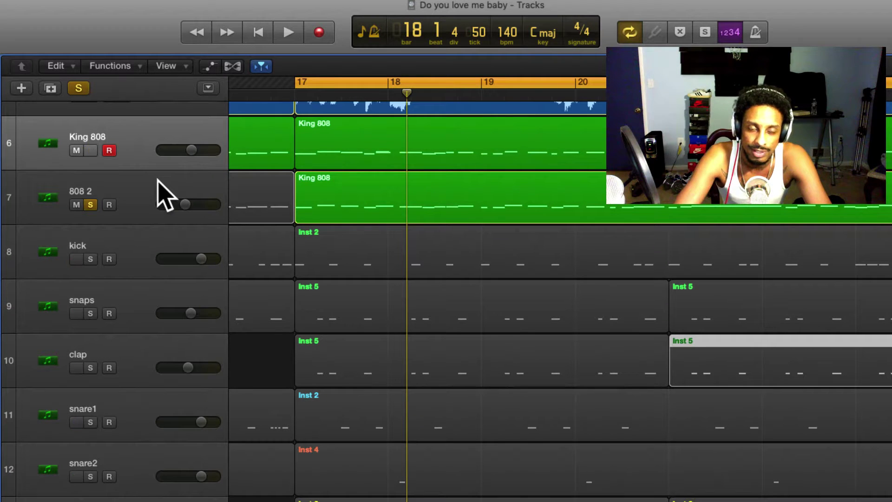
left_click(142, 189)
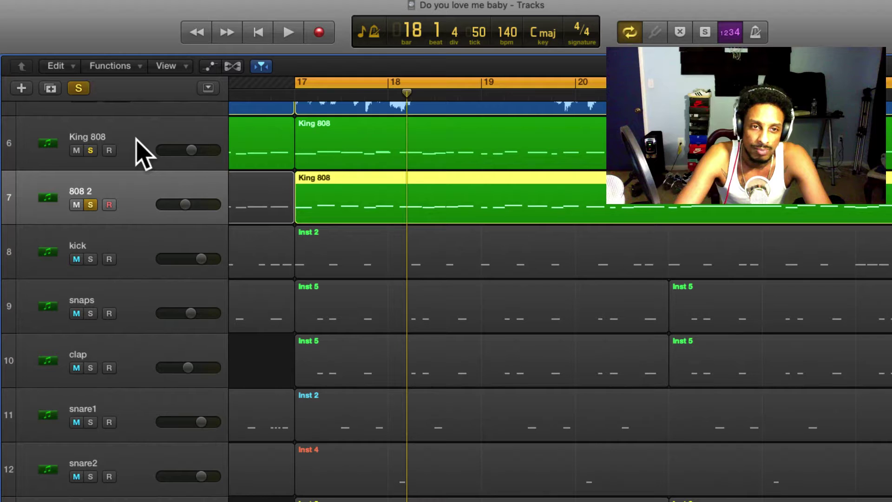
key("Up")
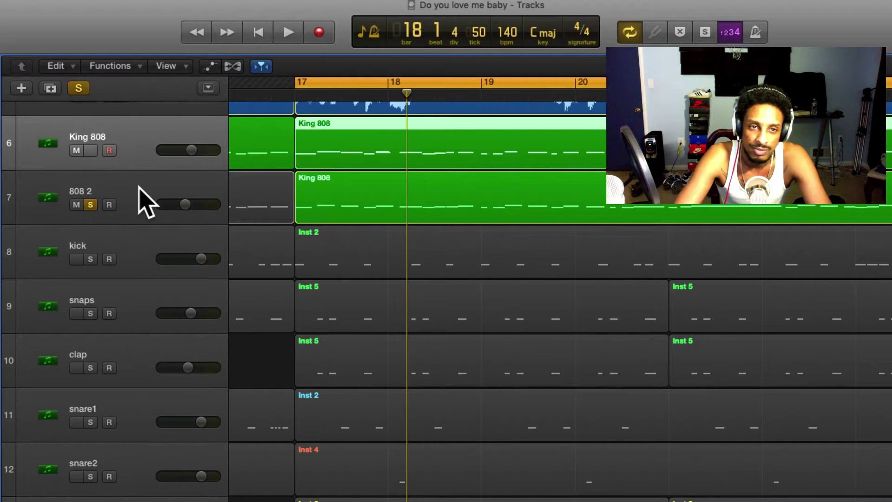
key("ctrl+s")
key("Down")
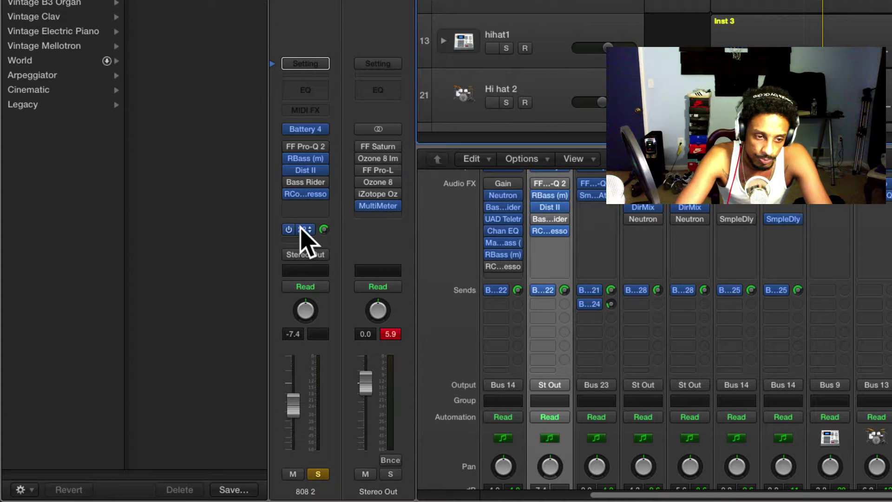
- Inspect 808 2's Bus 22 send on Aux 2, closing the Gain window, and open FF Pro-Q 2 from the 808 2 channel over the arrangement
left_click(302, 230)
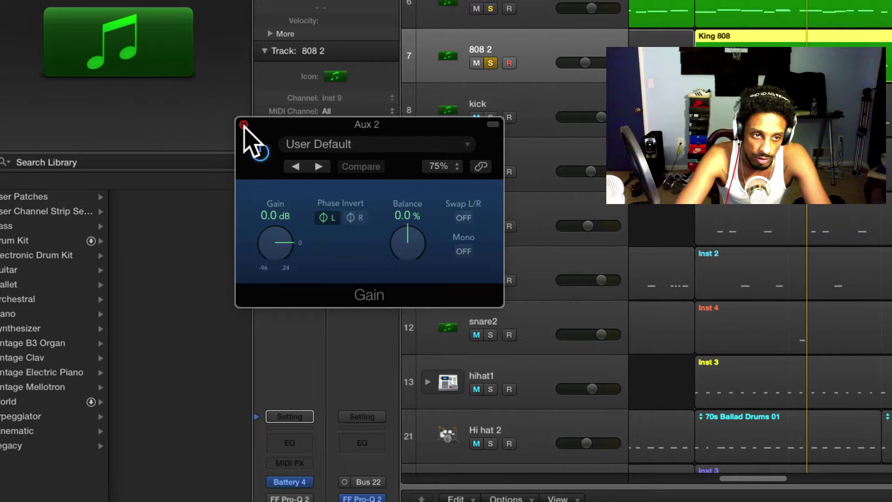
left_click(244, 124)
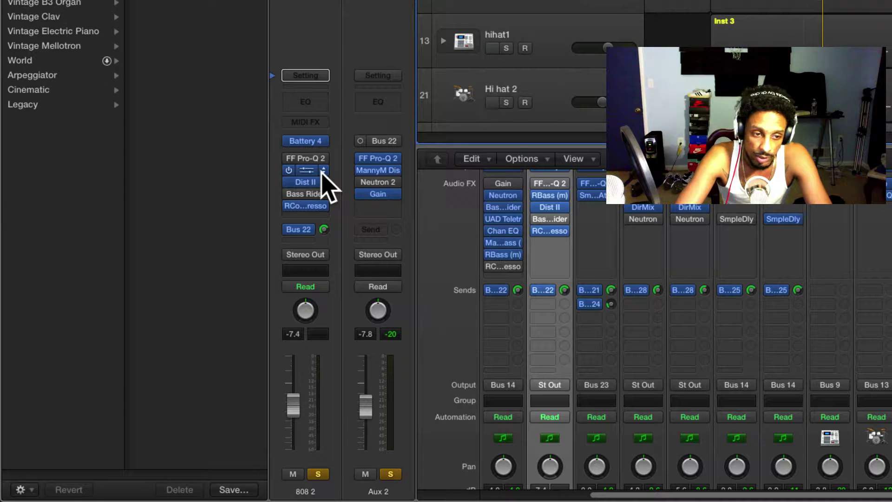
left_click(308, 170)
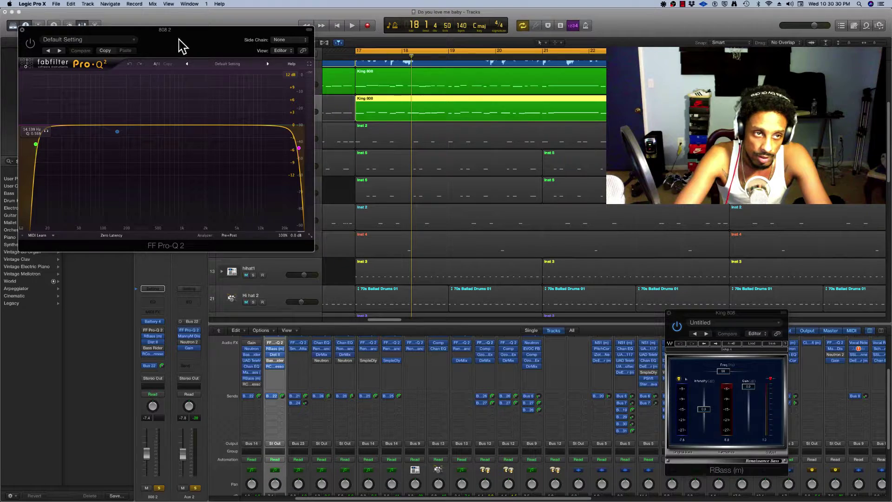
left_click_drag(182, 46, 523, 209)
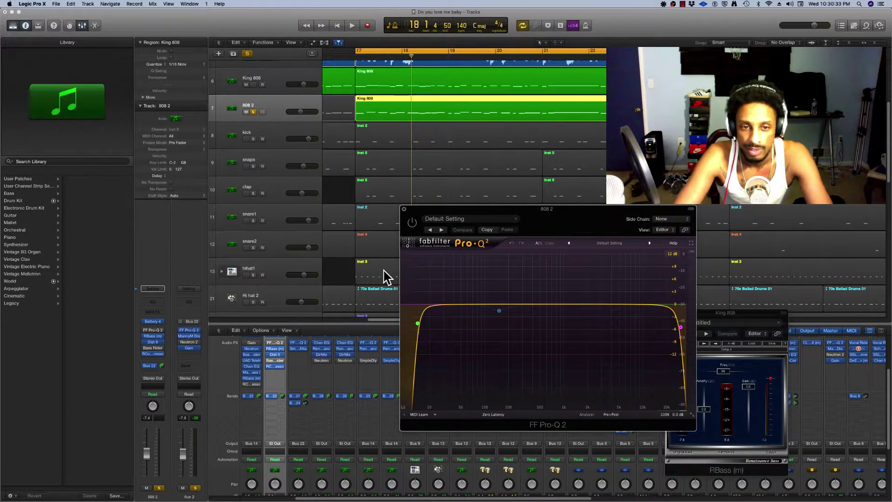
- Open Battery 4 on 808 2, move its window clear of the Musical Typing keyboard, and audition the 808 sample with a few notes
left_click(155, 328)
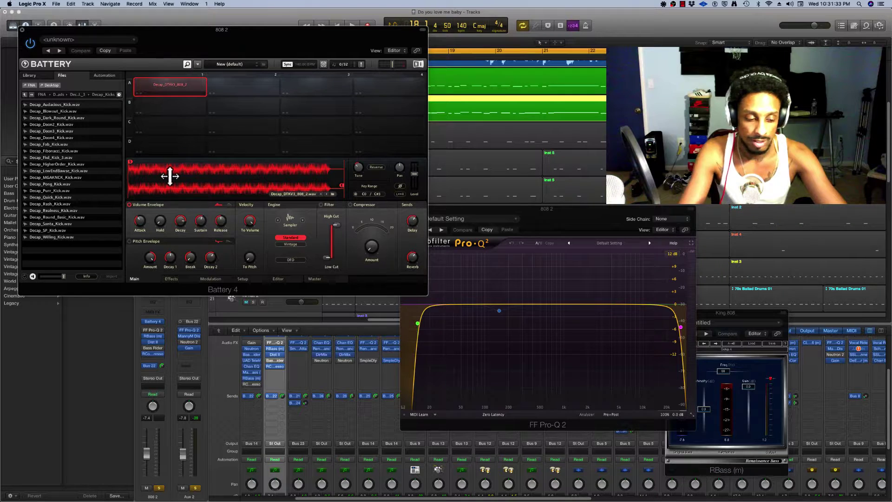
key("super+k")
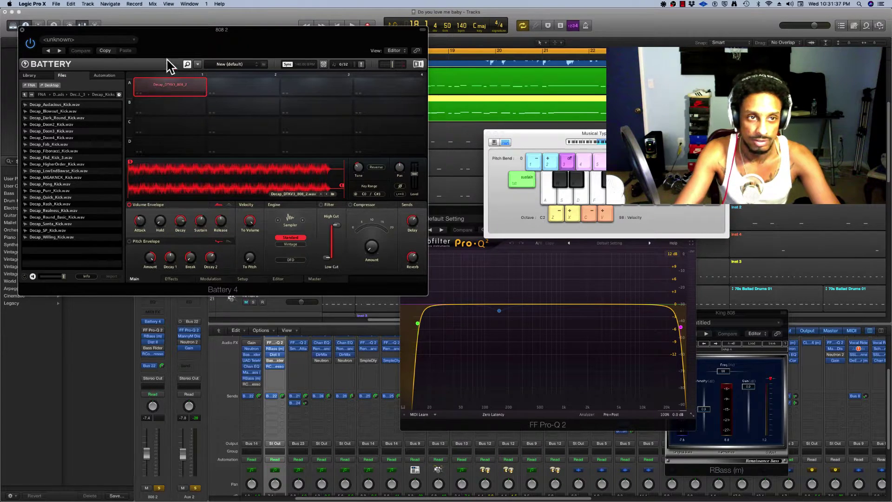
left_click_drag(184, 45, 454, 267)
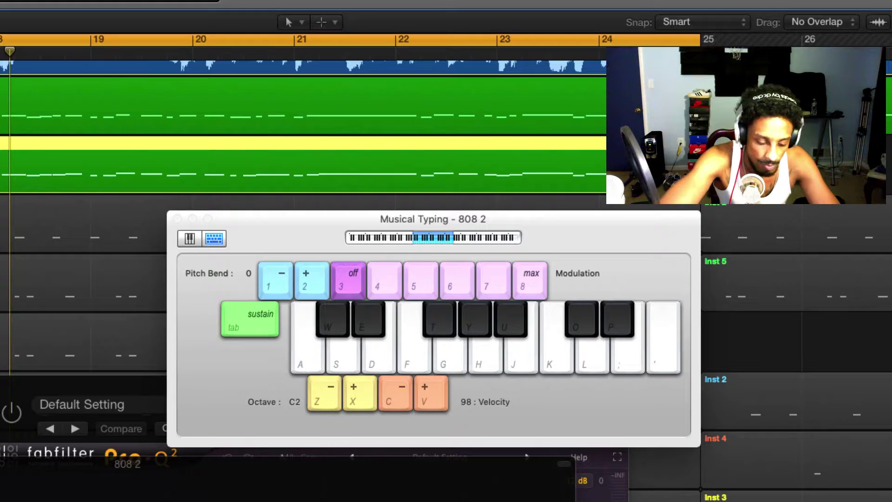
key("k")
key("h")
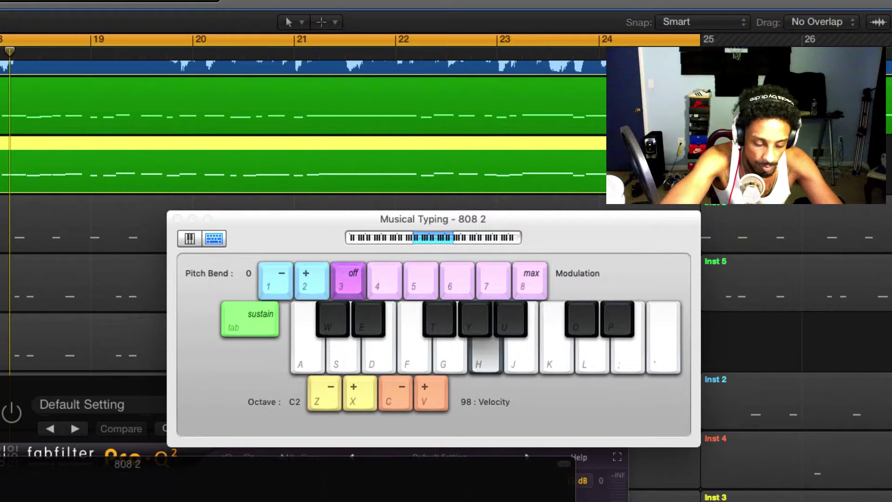
key("g")
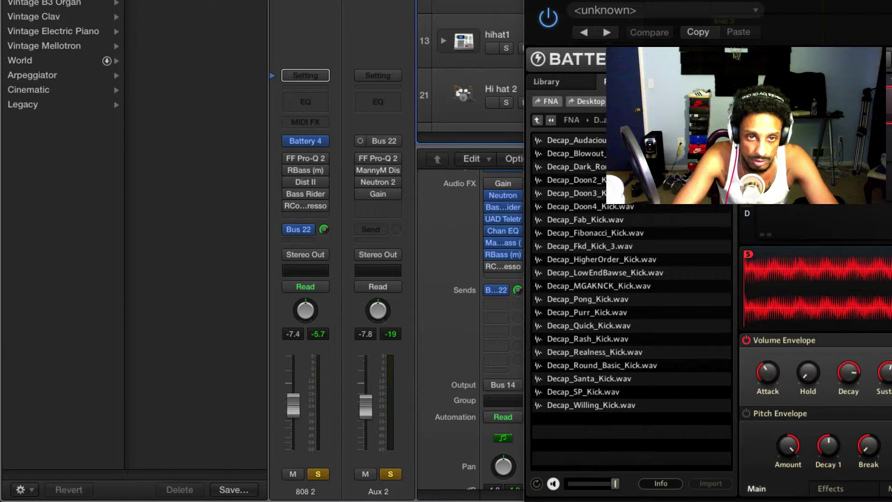
- Stop the loop, toggle 808 2's solo off and back on, and restart playback
mouse_move(291, 230)
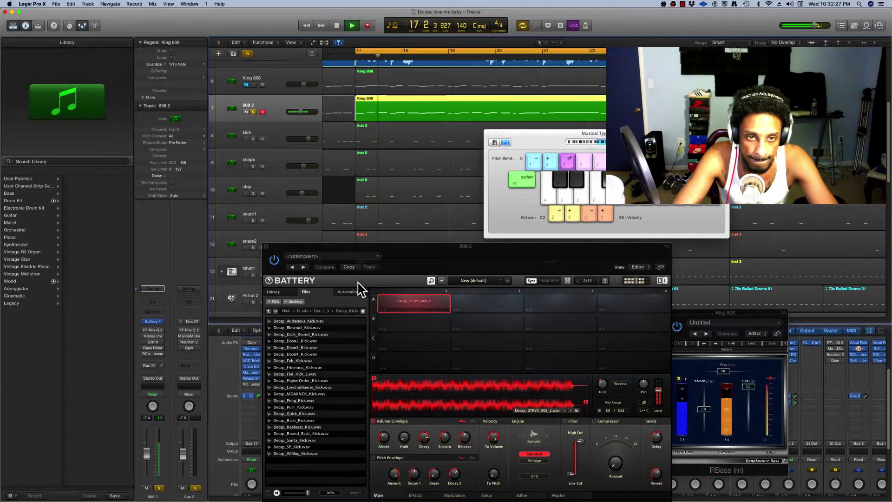
key("space")
left_click(253, 112)
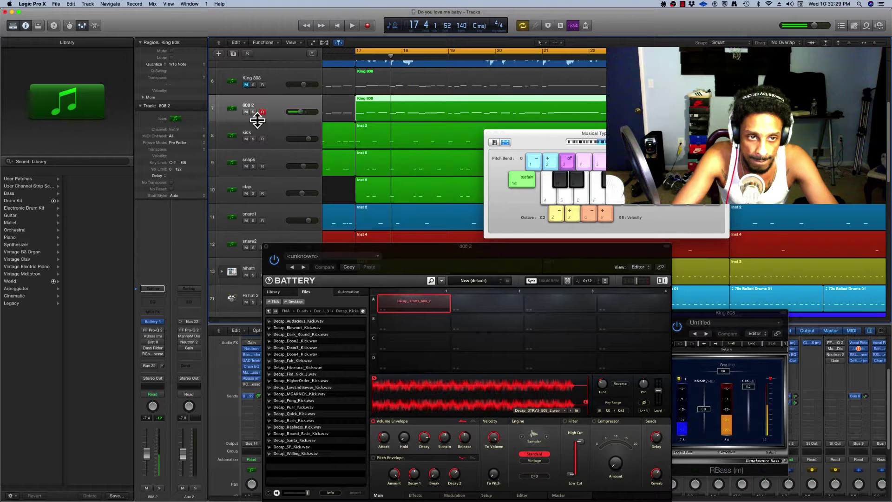
left_click(253, 112)
key("space")
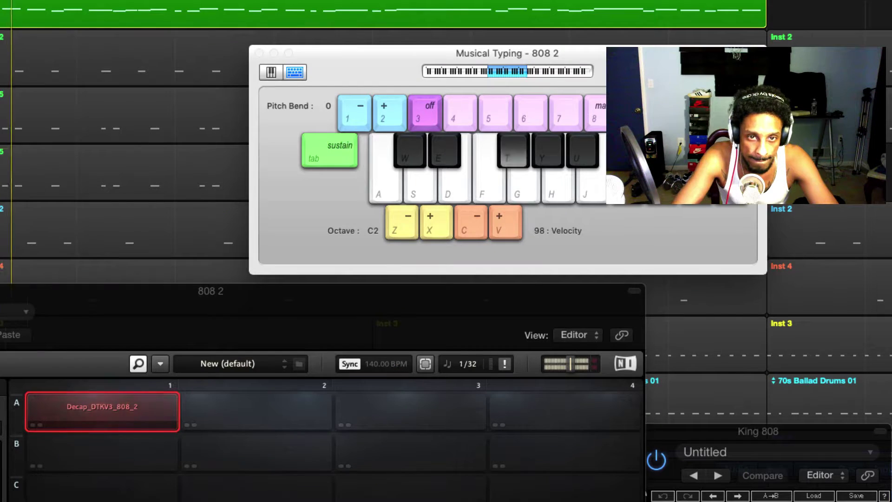
- Audition the soloed 808 2 notes over the looped section to hear the Battery 4 sample
key("d")
key("s")
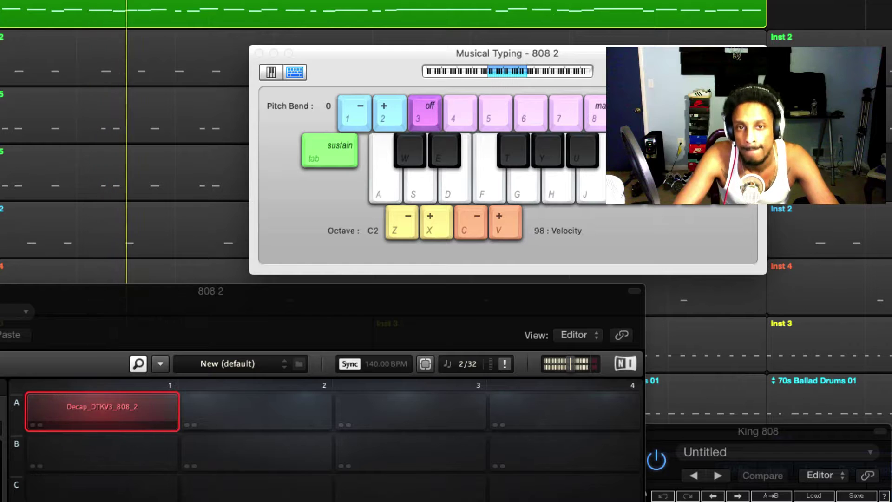
key("s")
key("d")
key("d")
key("d")
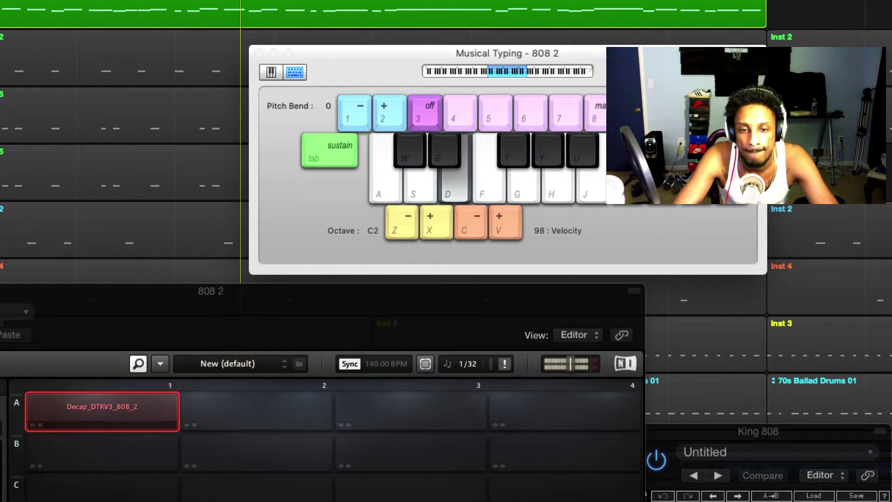
key("s")
key("s")
key("s")
key("s")
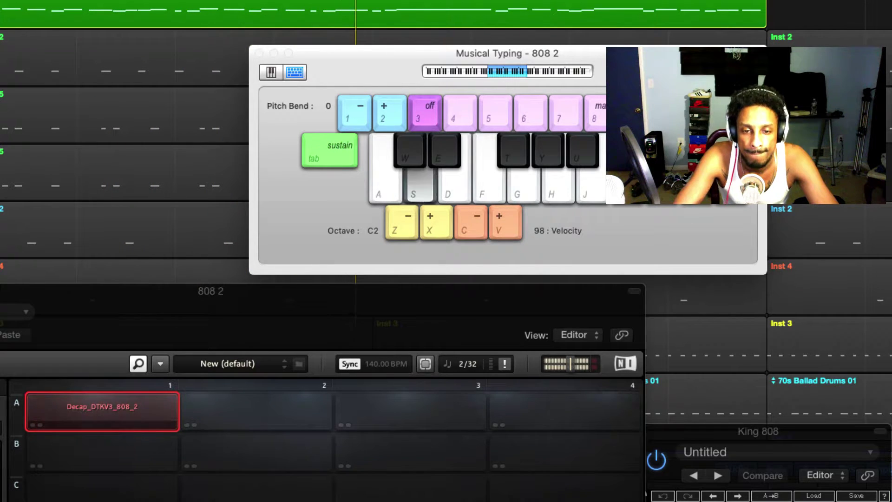
key("s")
key("d")
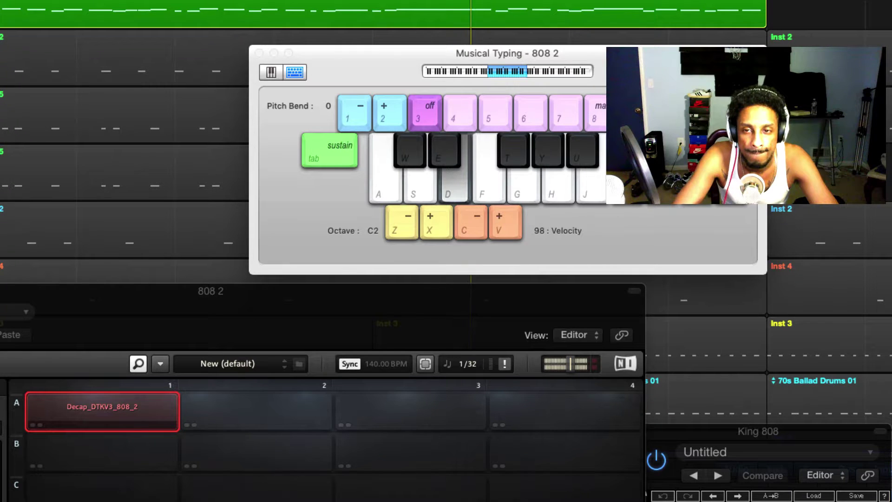
key("s")
key("d")
key("s")
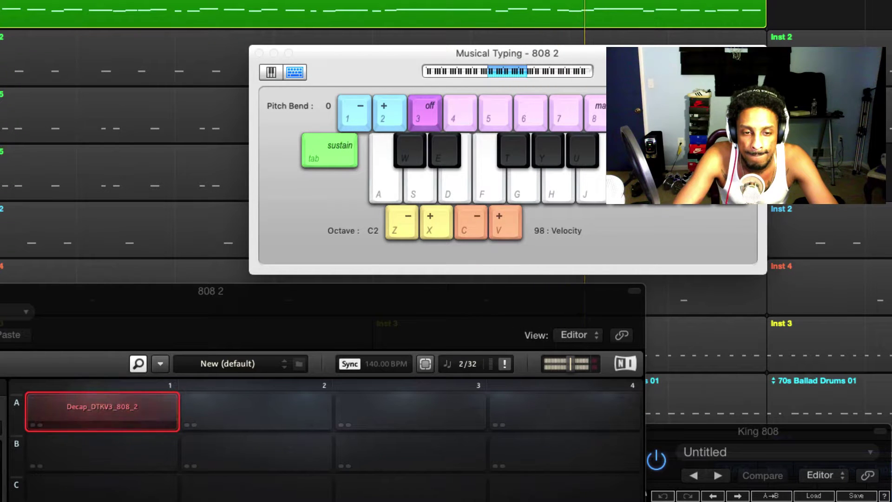
key("t")
key("d")
key("s")
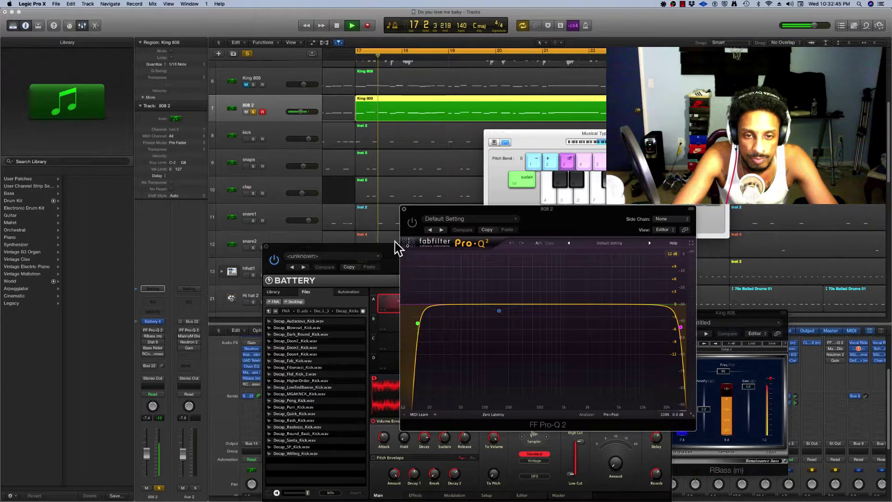
- Select and examine the low-cut band in 808 2's FF Pro-Q 2 while the 808 notes sound
key("d")
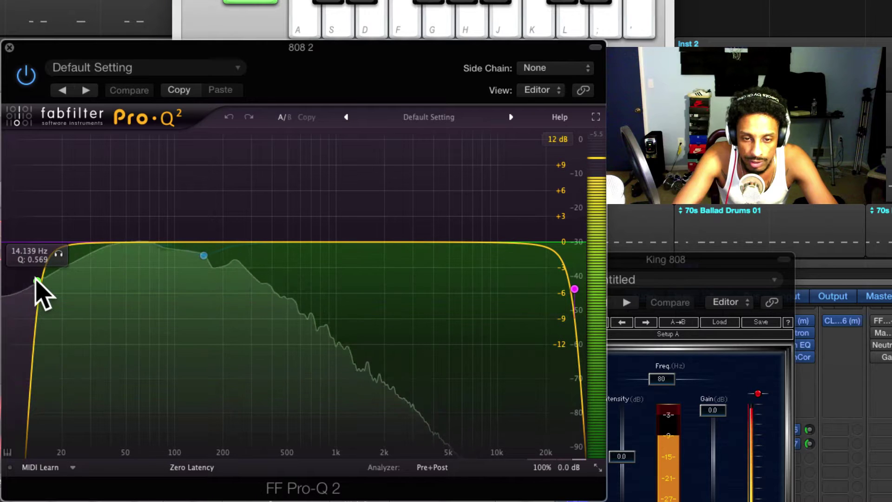
left_click(37, 281)
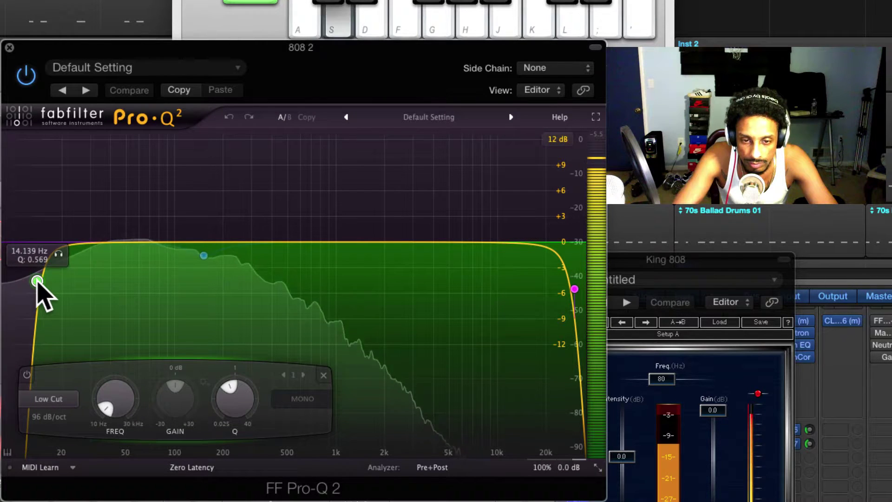
key("d")
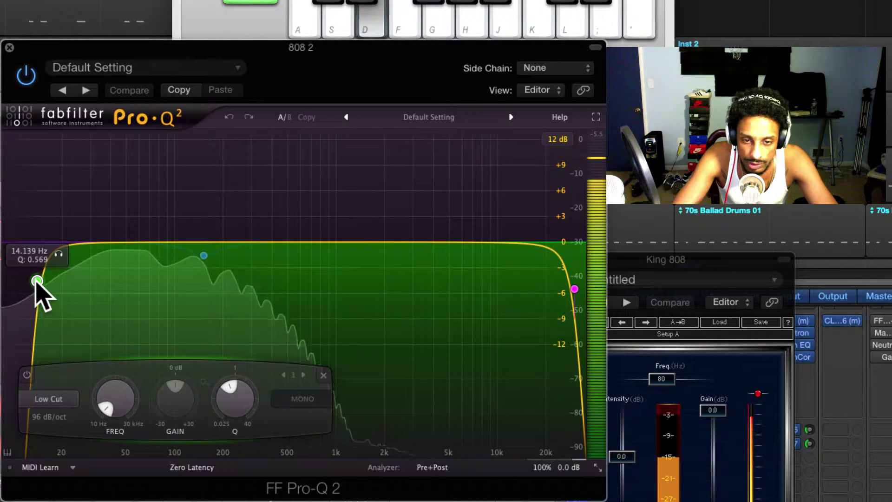
key("d")
key("s")
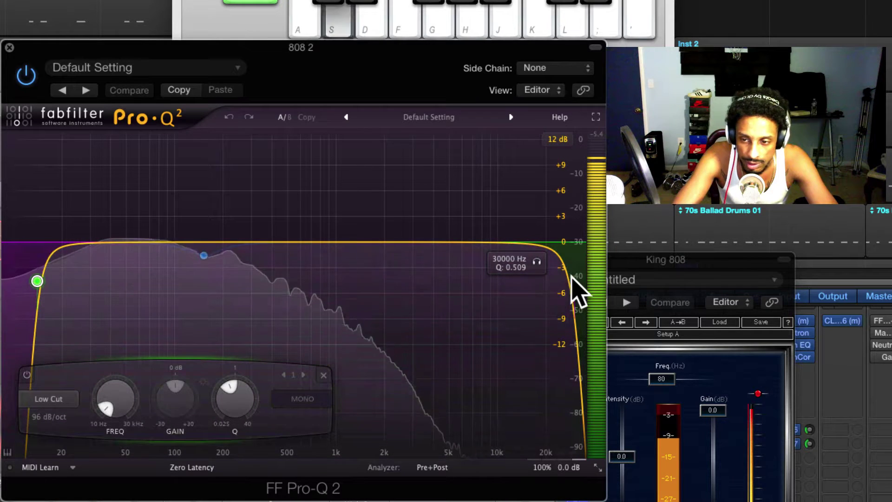
- Lower the high-cut band in 808 2's FF Pro-Q 2 to about 6420 Hz while auditioning the 808 notes
left_click_drag(573, 284, 466, 310)
key("s")
key("d")
key("s")
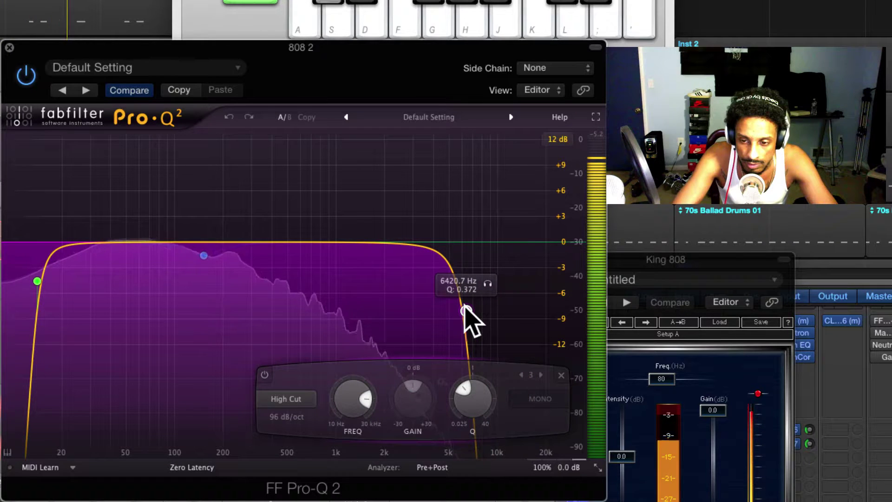
key("d")
key("d")
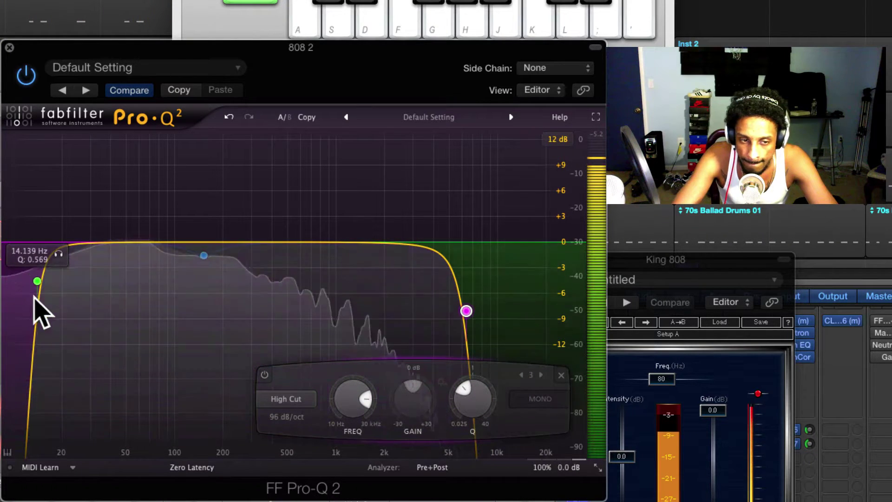
key("s")
key("s")
key("s")
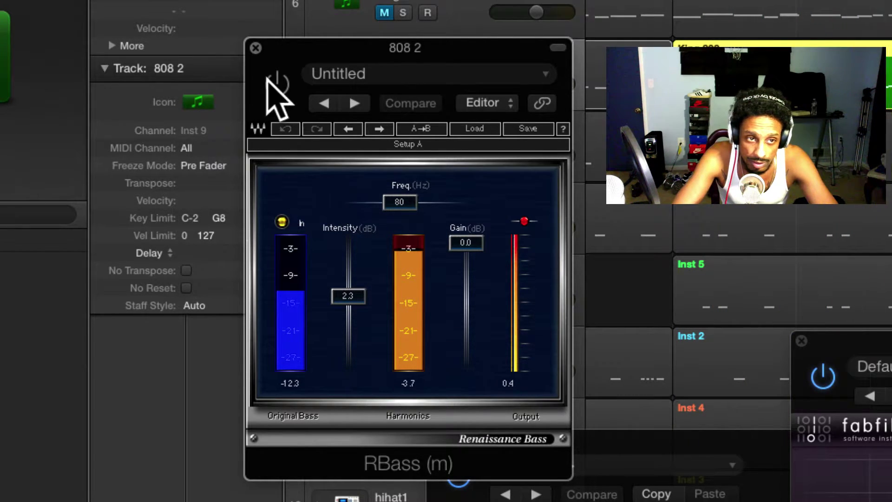
- Enable RBass on 808 2 and compare the sound by bypassing and re-enabling FF Pro-Q 2 and RBass in turn
left_click(269, 78)
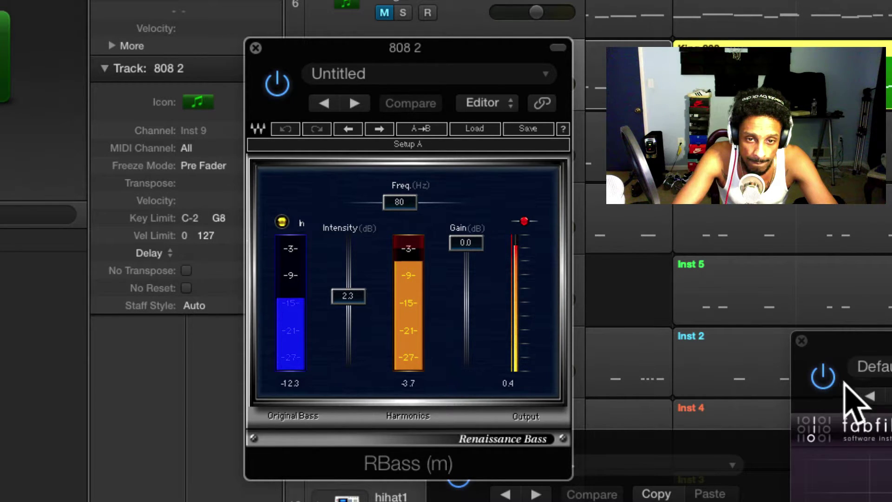
left_click(824, 378)
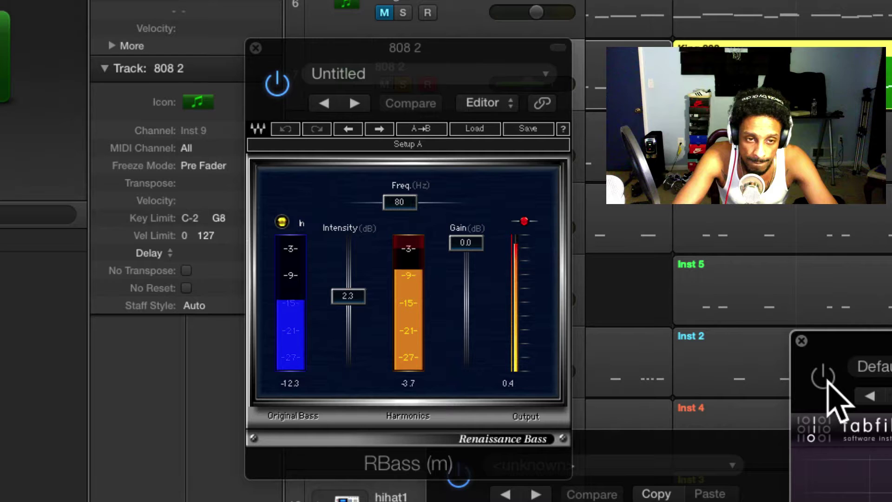
left_click(827, 379)
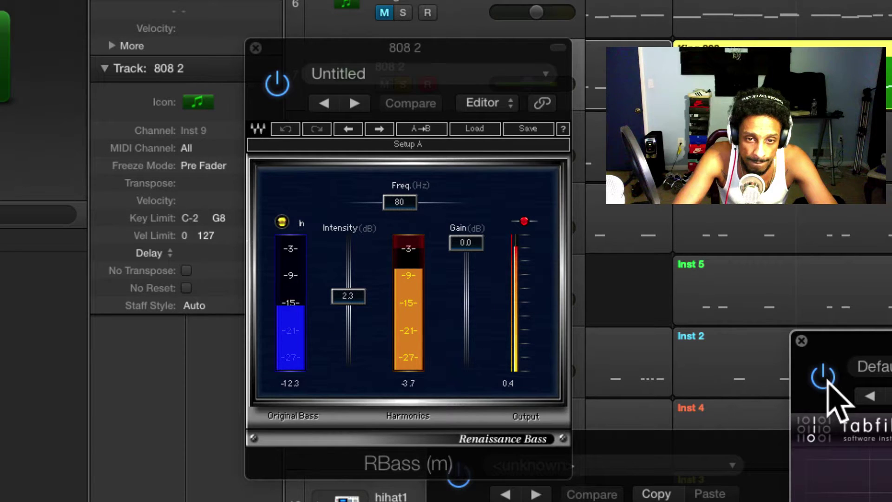
left_click(277, 83)
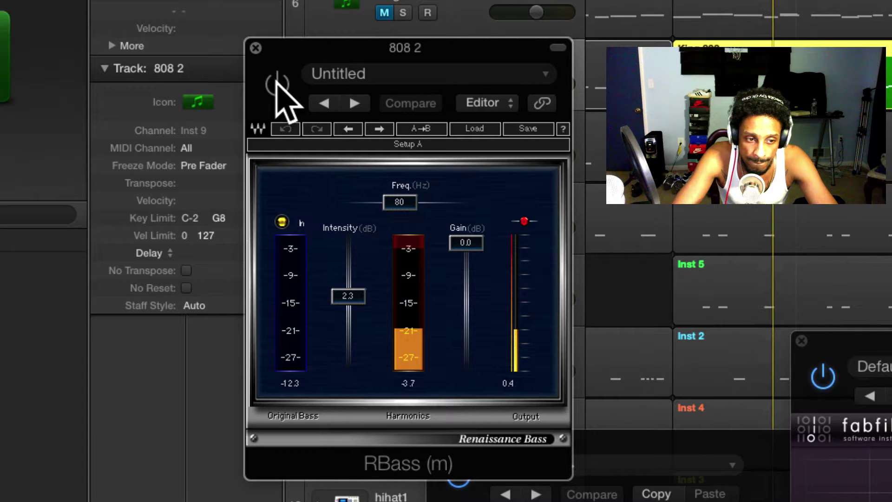
left_click(278, 83)
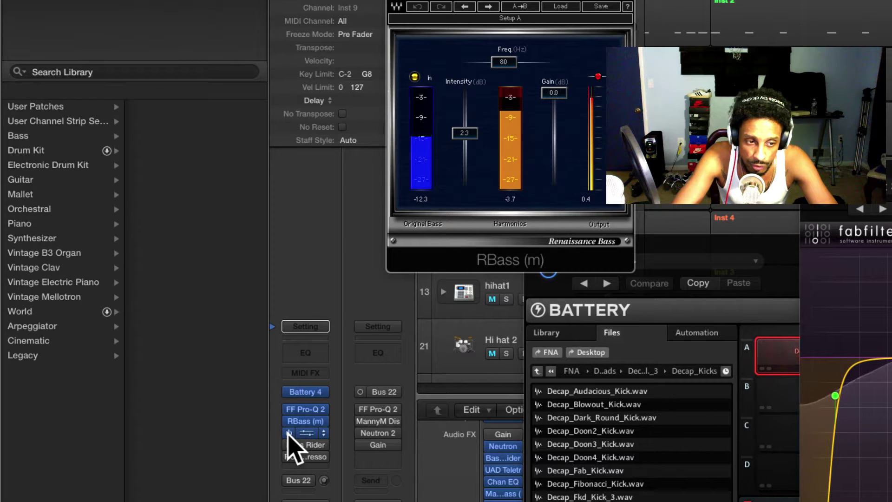
- Open Distortion II on 808 2 and review its presets and distortion types, keeping Growl
left_click(305, 433)
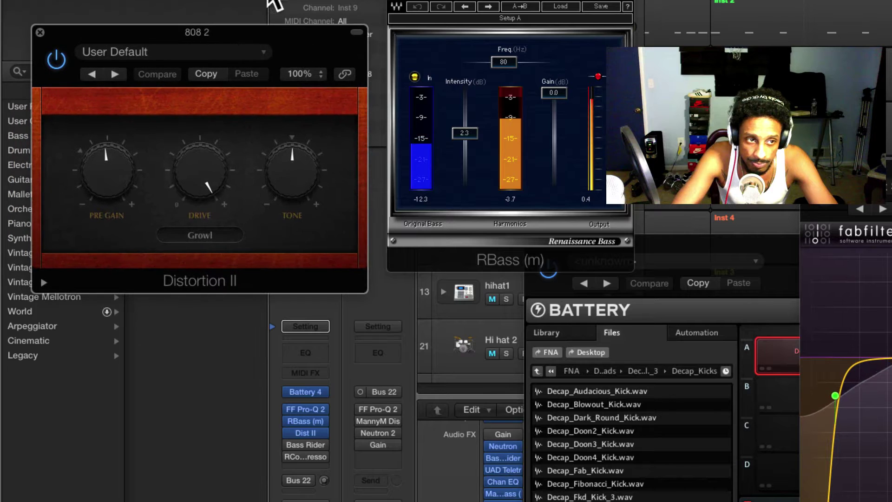
left_click(190, 52)
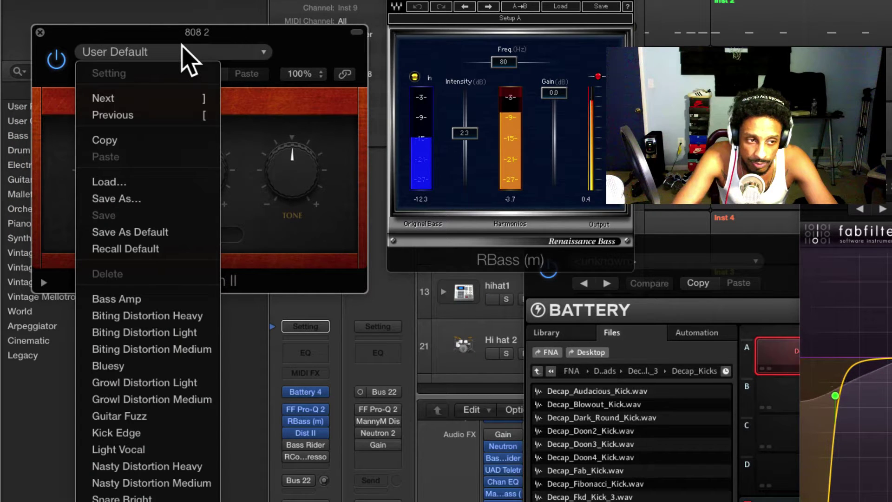
left_click(183, 45)
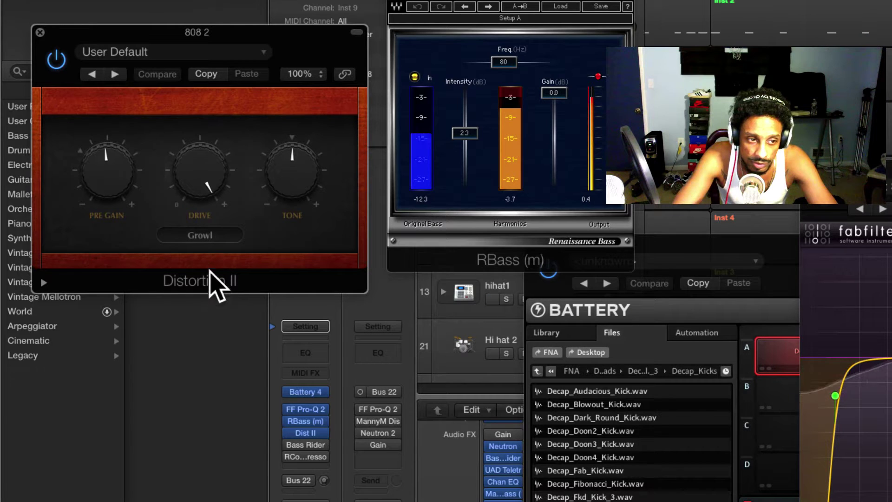
left_click(216, 234)
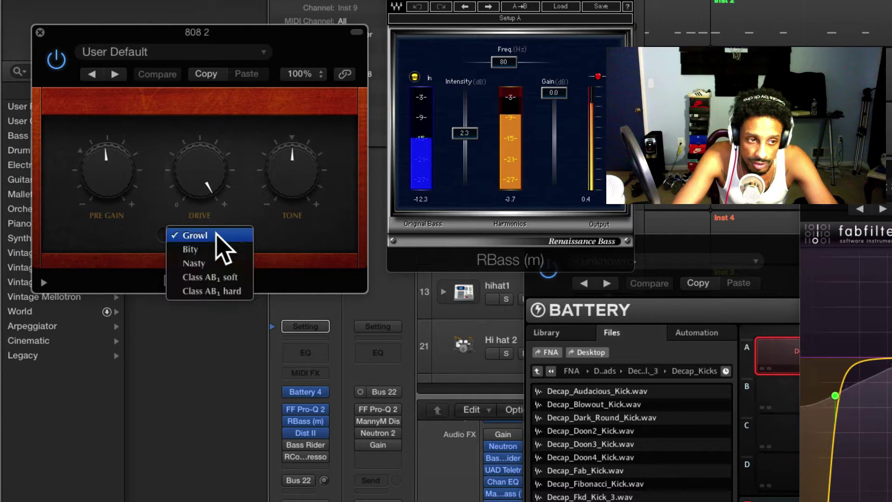
left_click(217, 234)
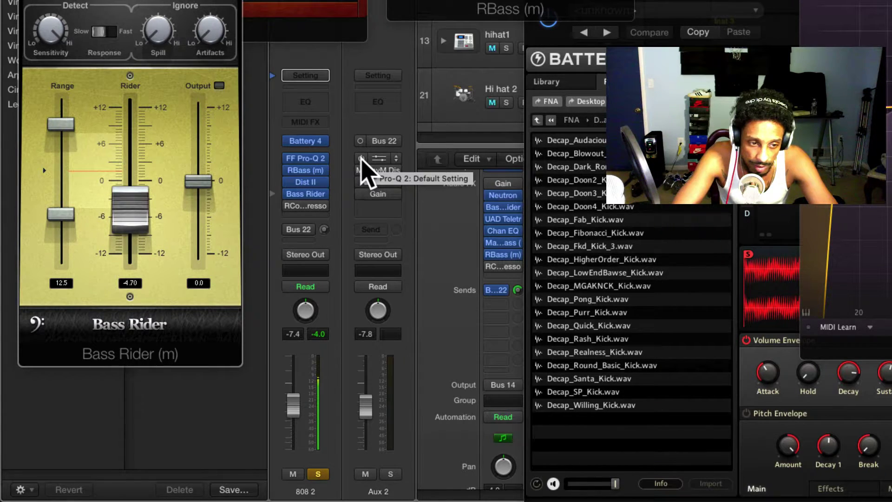
- Turn on 808 2's Bus 22 send and review the parallel effects on Aux 2
left_click(288, 229)
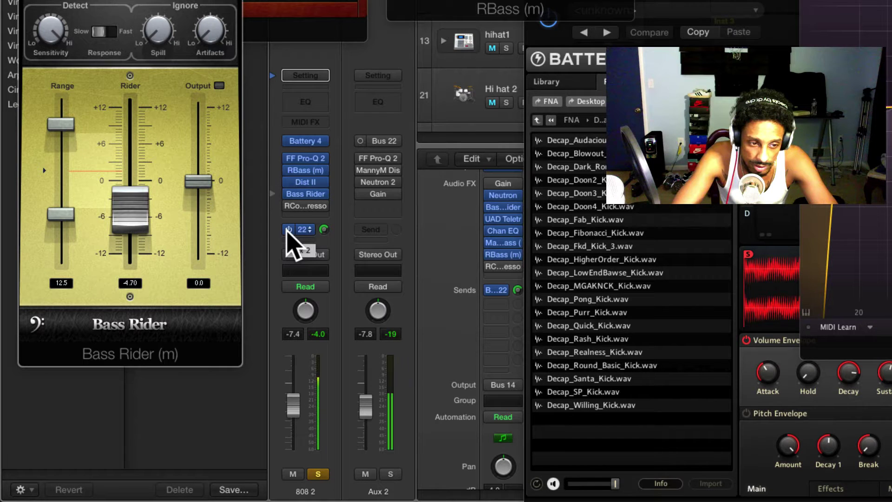
mouse_move(367, 167)
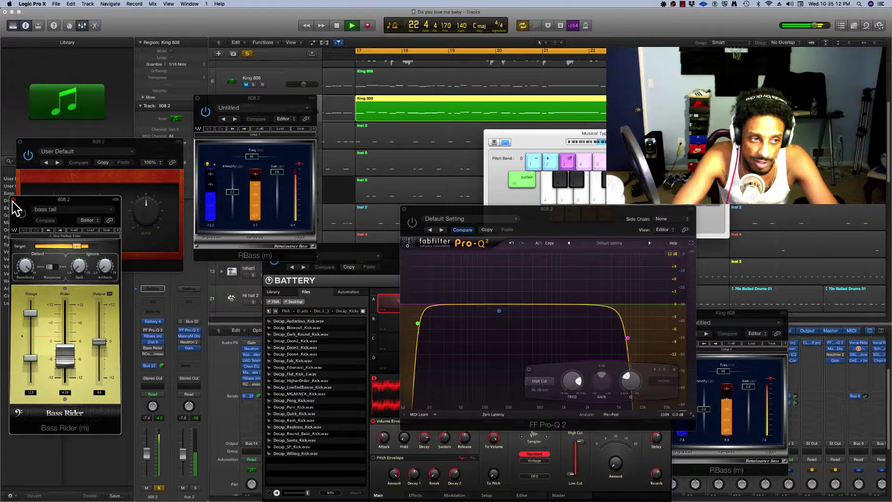
- Close 808 2's Bass Rider, Distortion II, RBass, Battery 4 and FF Pro-Q 2 windows
left_click(16, 193)
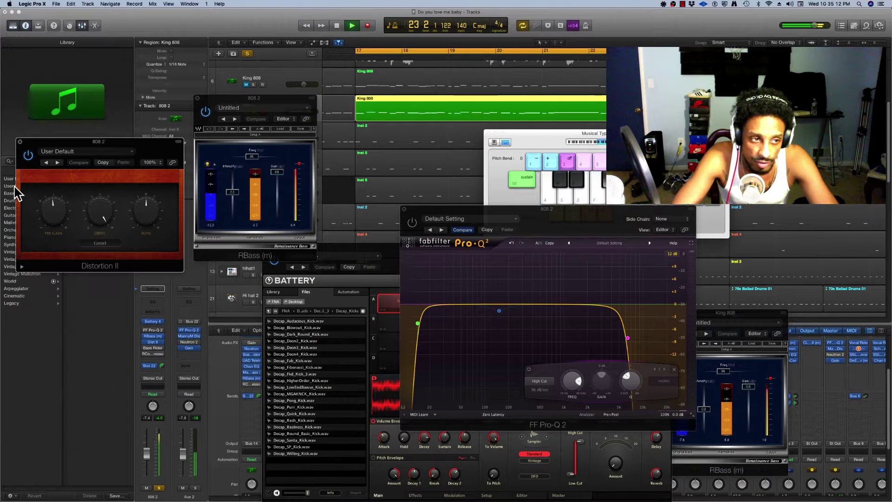
left_click(19, 142)
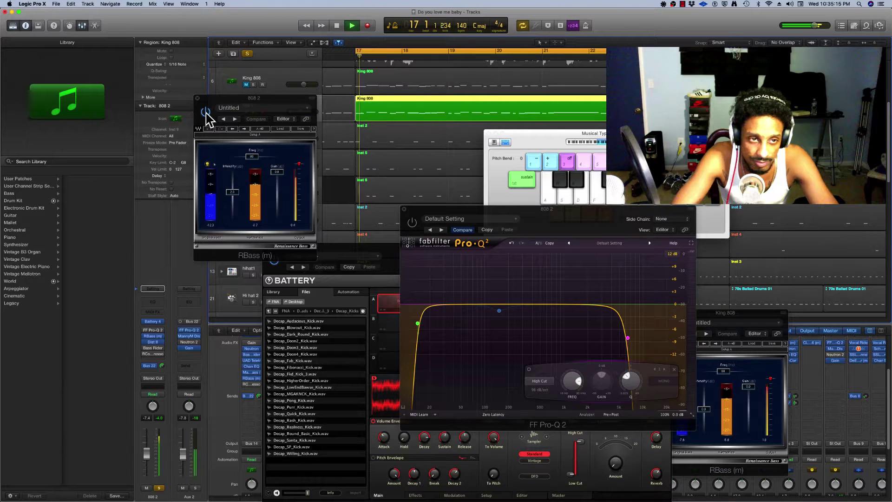
left_click(198, 99)
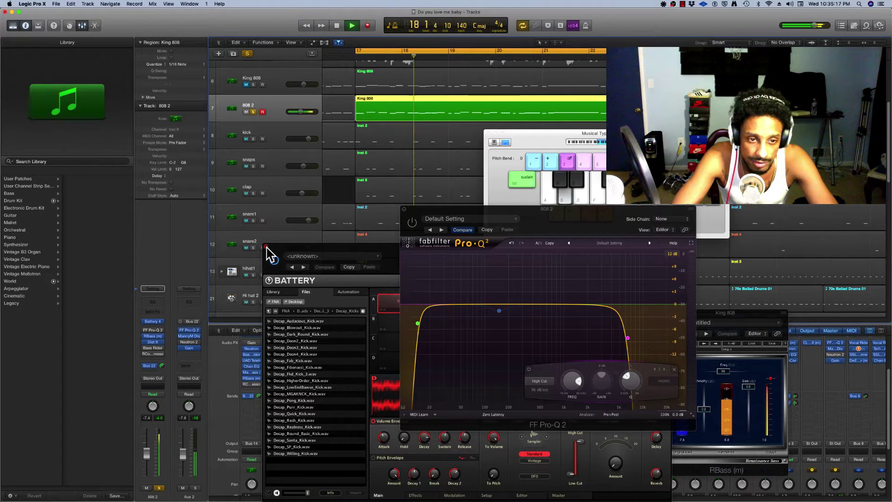
left_click(268, 253)
left_click(267, 247)
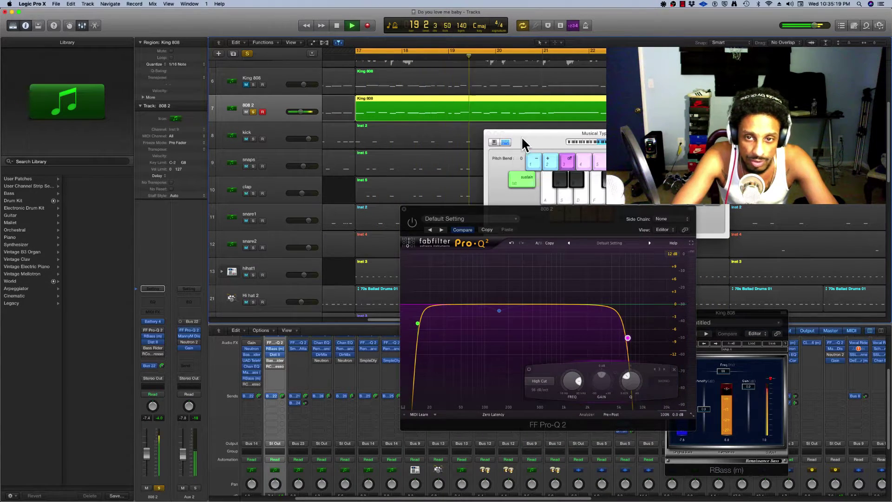
left_click(404, 209)
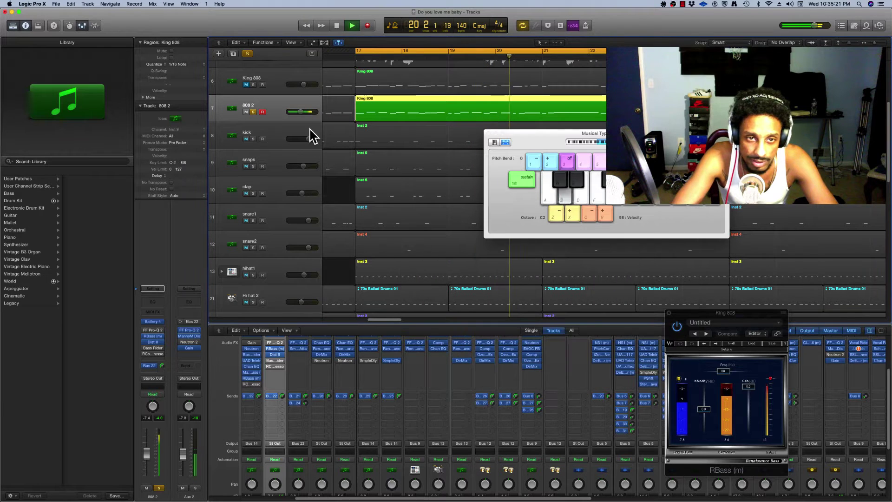
- Stop playback, mute 808 2 and solo King 808
key("space")
left_click(246, 111)
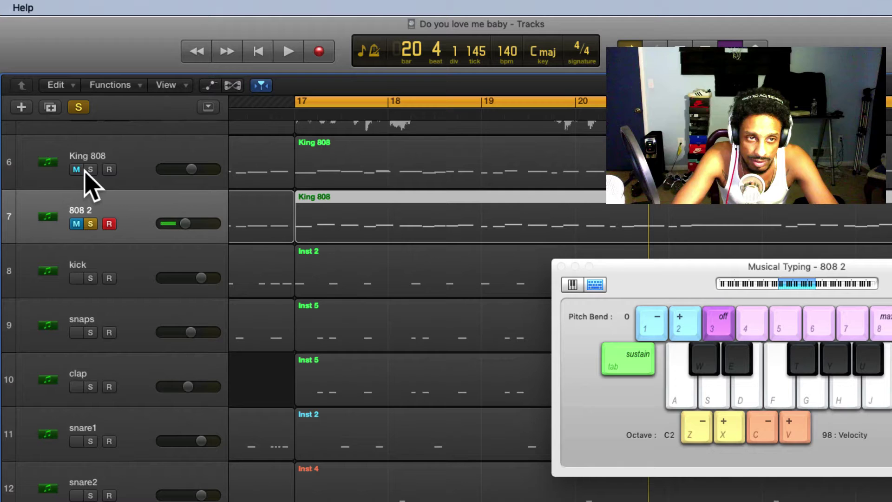
left_click(252, 85)
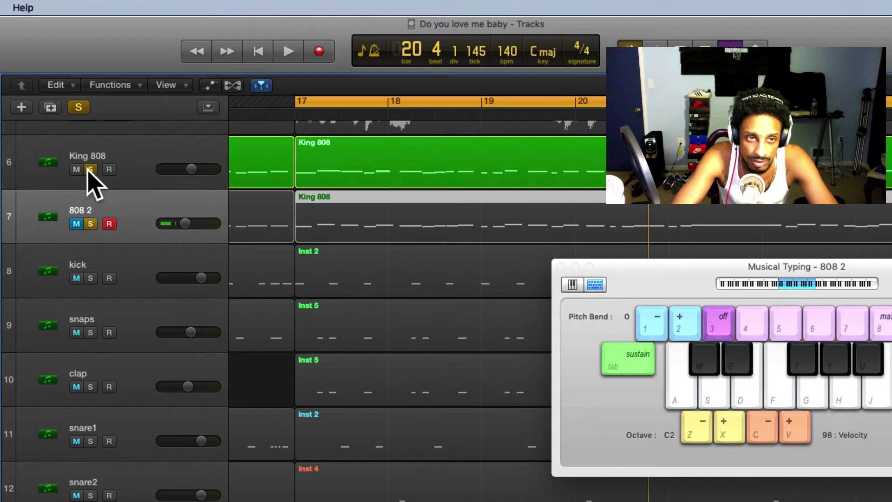
- Play back the soloed King 808 and move the Musical Typing window down, clear of the tracks
key("space")
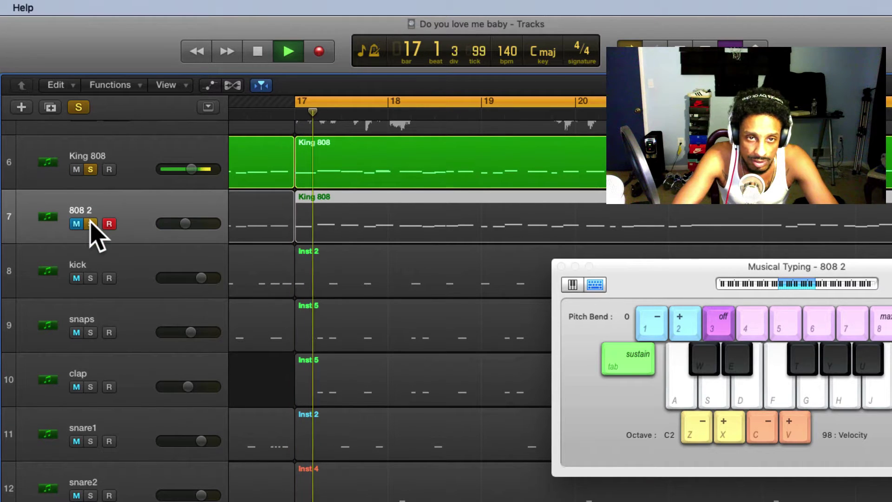
key("d")
key("s")
key("s")
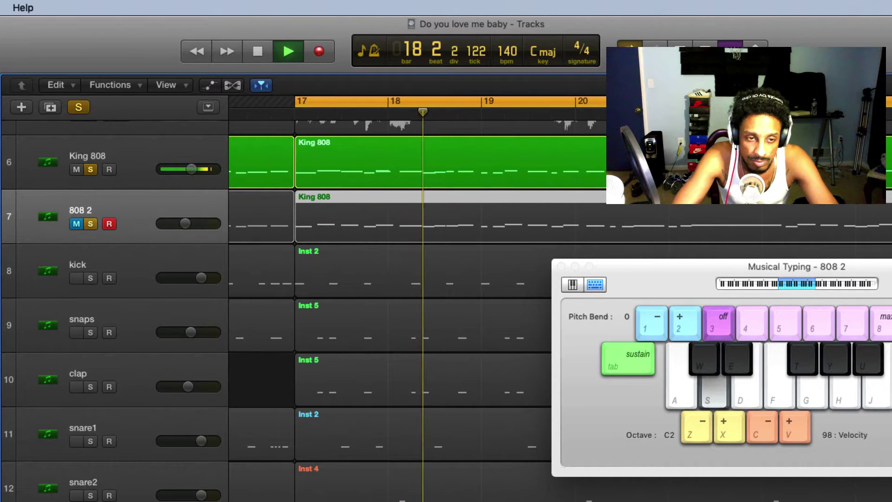
key("d")
key("d")
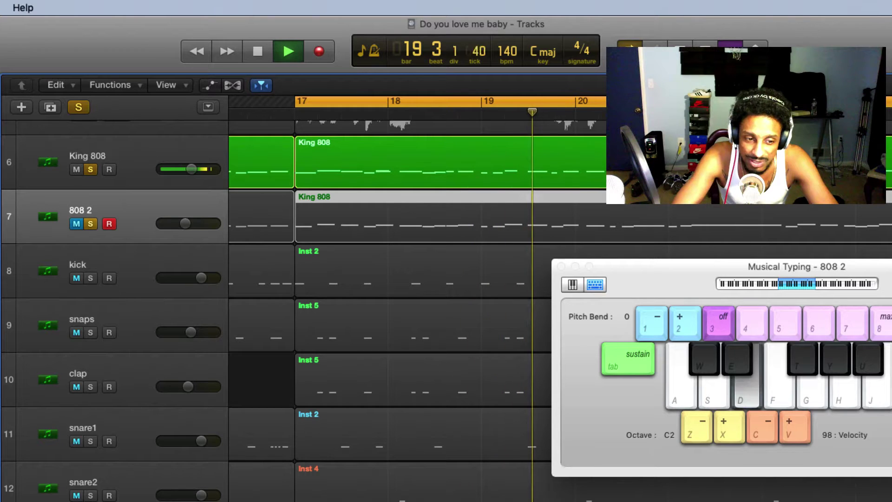
key("d")
key("s")
left_click_drag(702, 267, 454, 500)
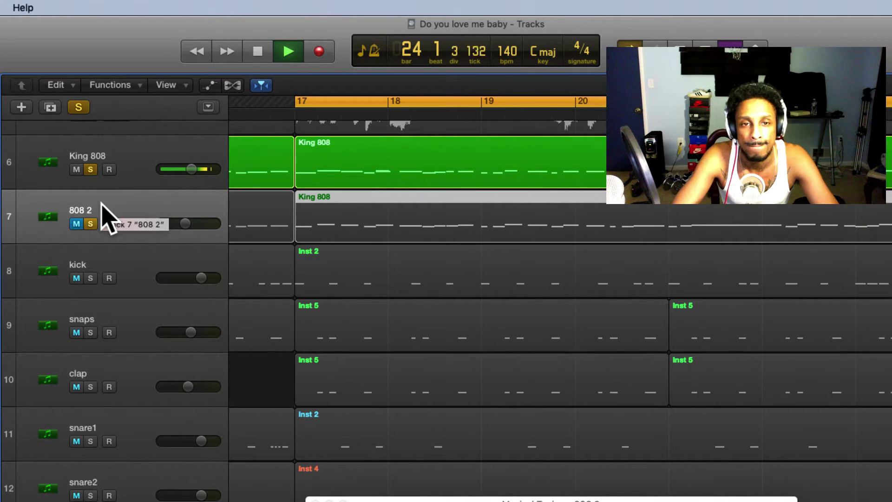
key("space")
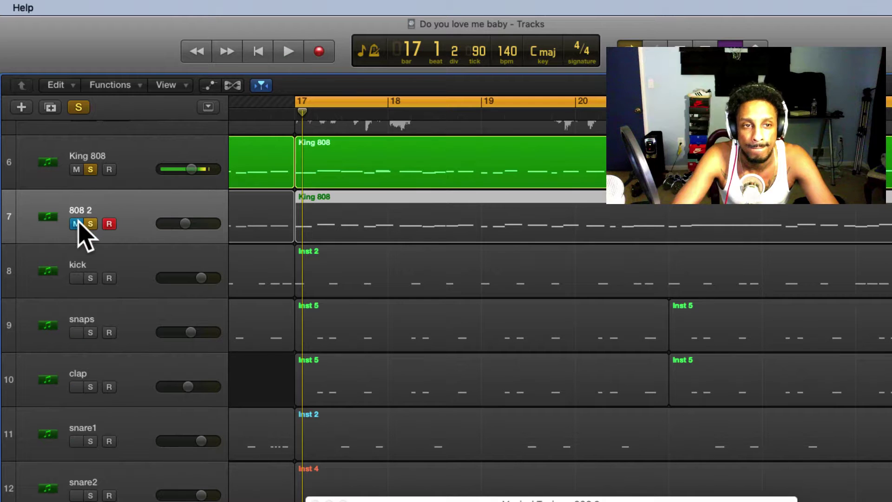
- Unmute 808 2, mute King 808, listen to 808 2 on its own and keep that track selected
left_click(77, 224)
left_click(76, 169)
key("space")
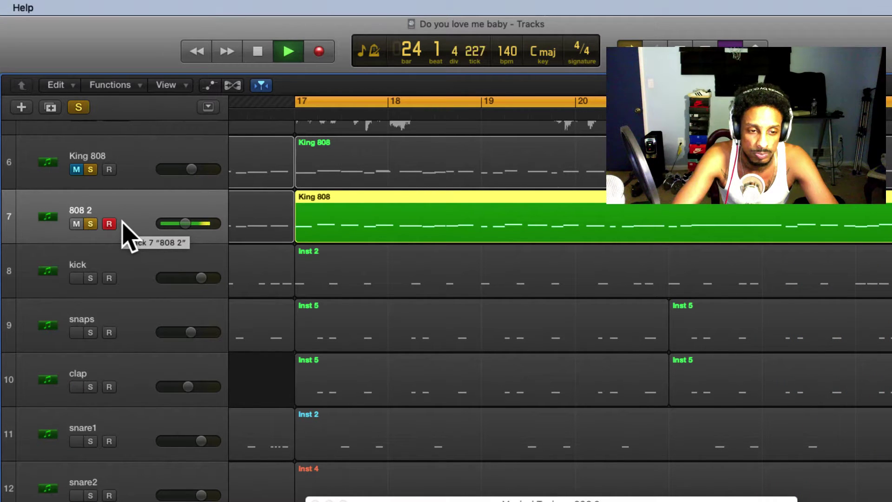
key("space")
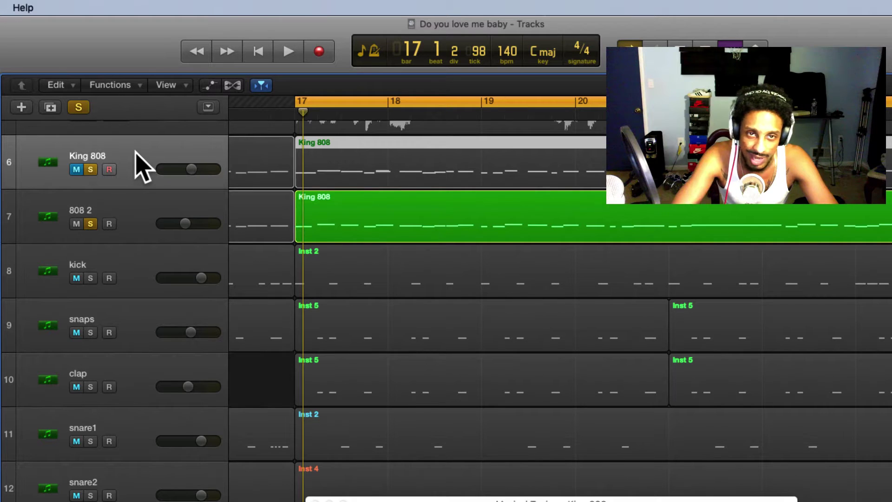
left_click(146, 214)
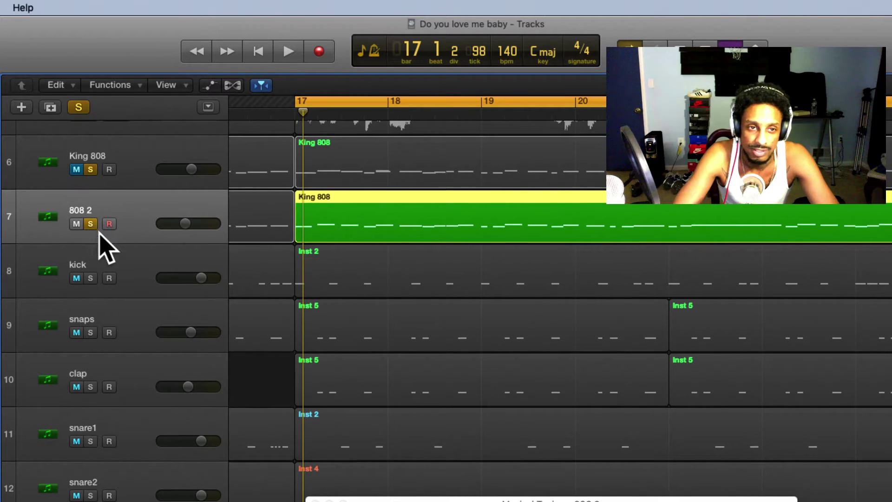
- Clear all existing solos and solo only the 808 2 track
scroll(106, 248, "up", 4)
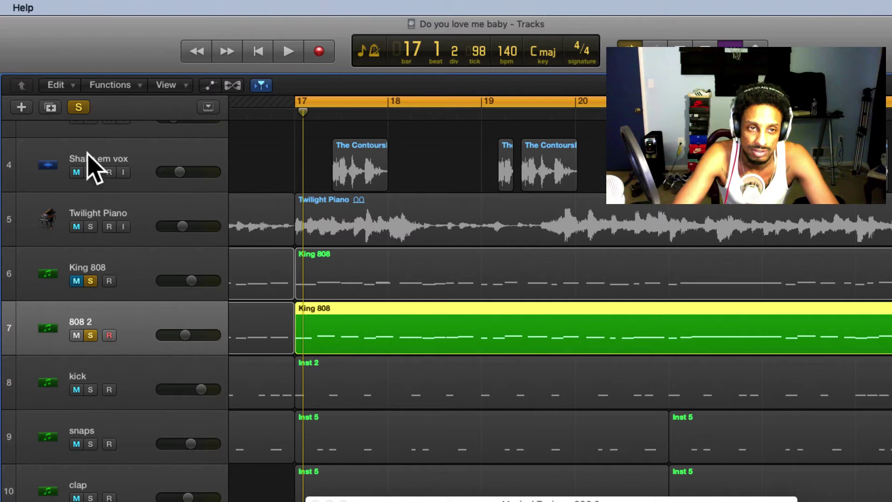
left_click(79, 107)
left_click(91, 335)
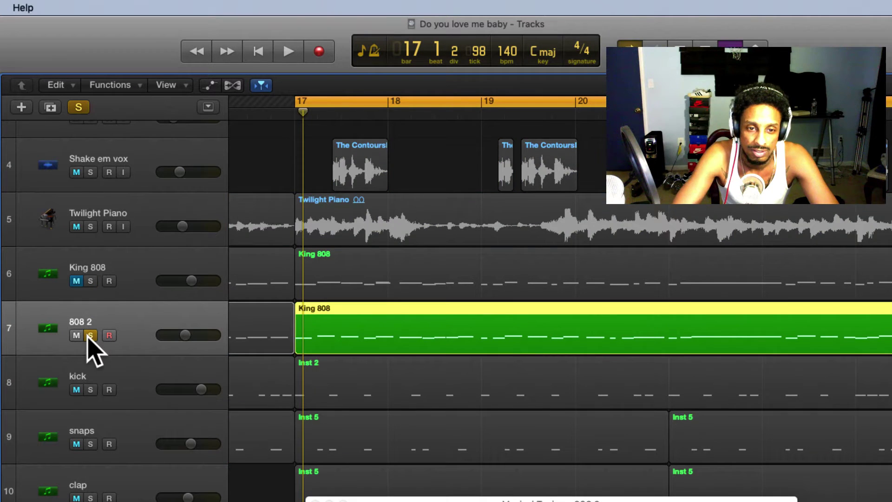
- Add Audio 11, Latin Day Bongo 01, hi hat3, Hi hat 2, hihat1 and snare2 to the soloed tracks
scroll(193, 404, "down", 10)
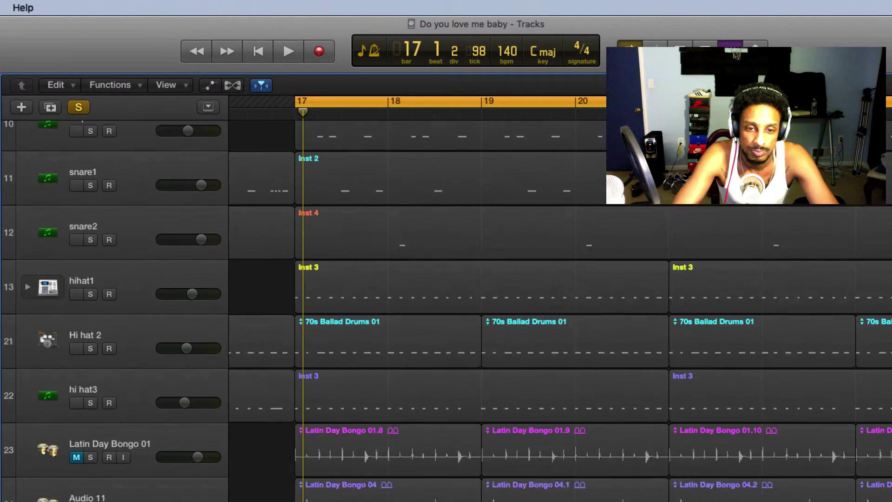
scroll(446, 310, "down", 11)
scroll(446, 311, "up", 7)
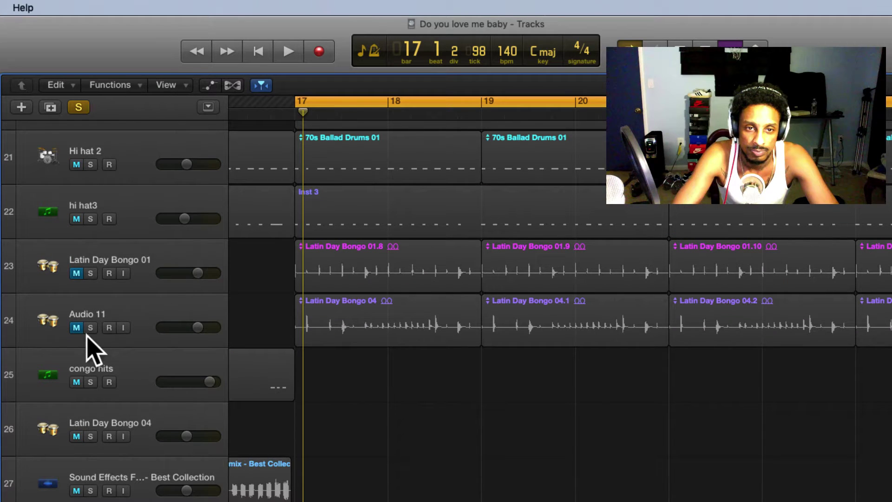
left_click_drag(92, 329, 89, 229)
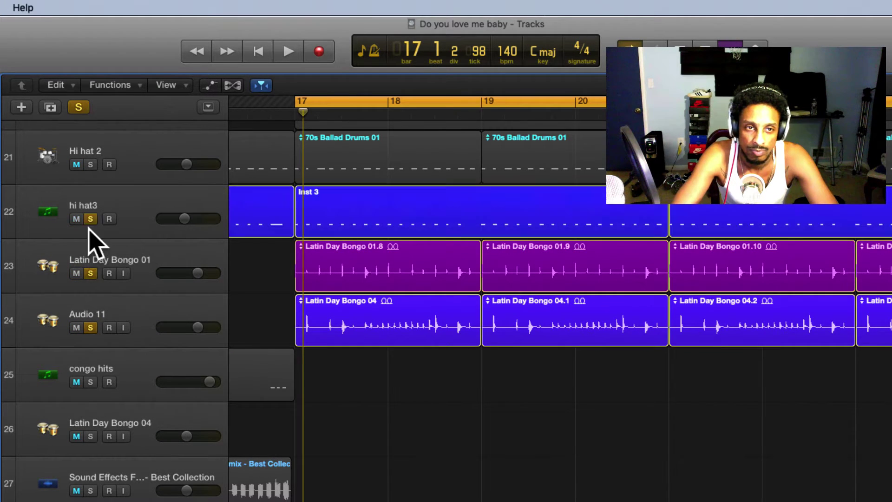
scroll(95, 325, "up", 3)
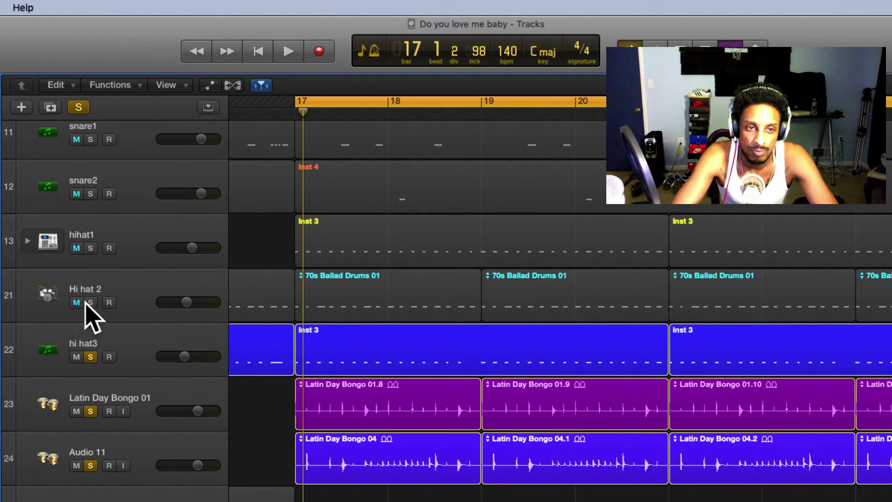
left_click(85, 304)
left_click_drag(91, 303, 94, 200)
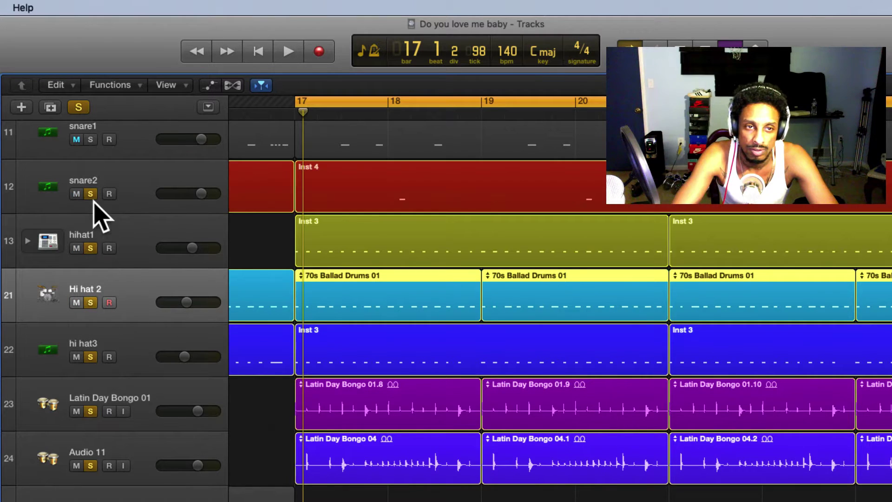
- Solo the snare1, clap, snaps and kick tracks as well
scroll(95, 232, "up", 4)
left_click_drag(89, 350, 93, 241)
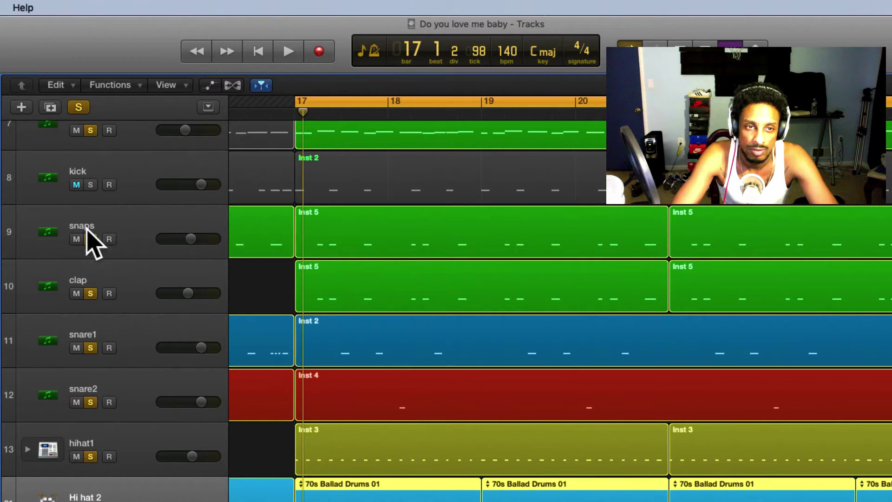
scroll(94, 242, "up", 2)
left_click(89, 308)
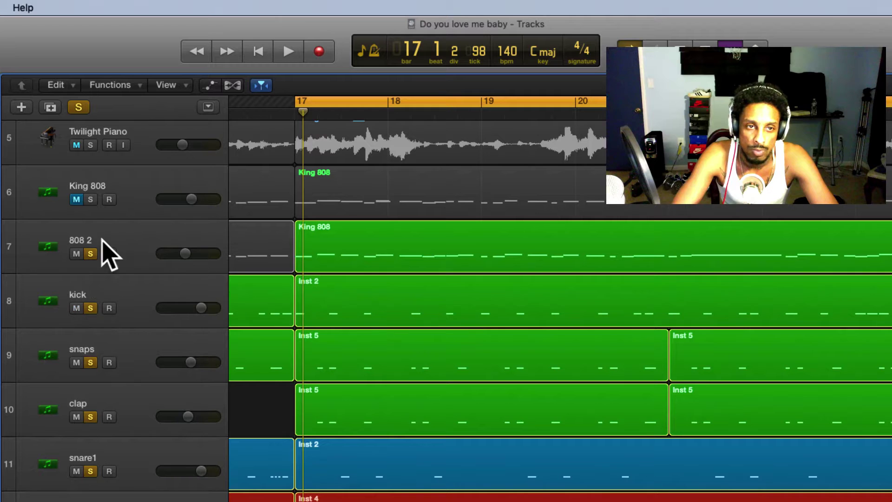
- Play back 808 2 together with the soloed drums and percussion, with the 808 2 track selected
scroll(117, 261, "up", 1)
key("space")
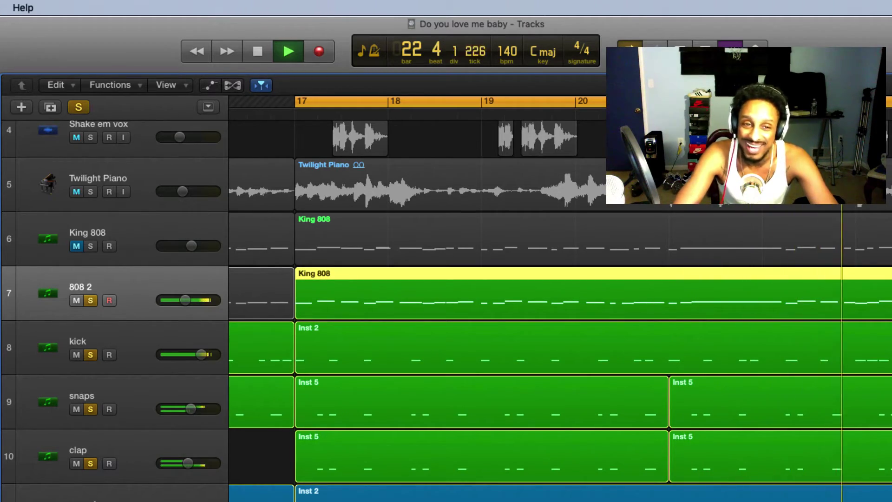
key("space")
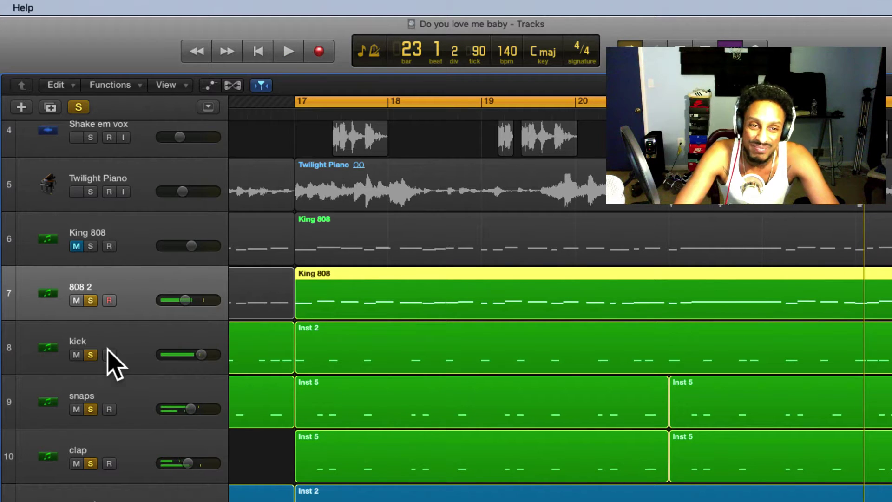
- Swap the solo from 808 2 to King 808 and play it back with the drums
left_click(90, 300)
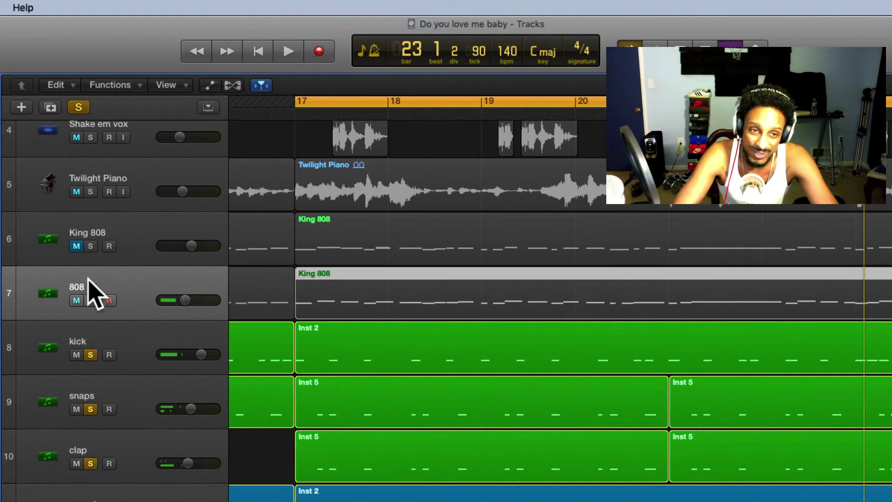
left_click(91, 246)
key("space")
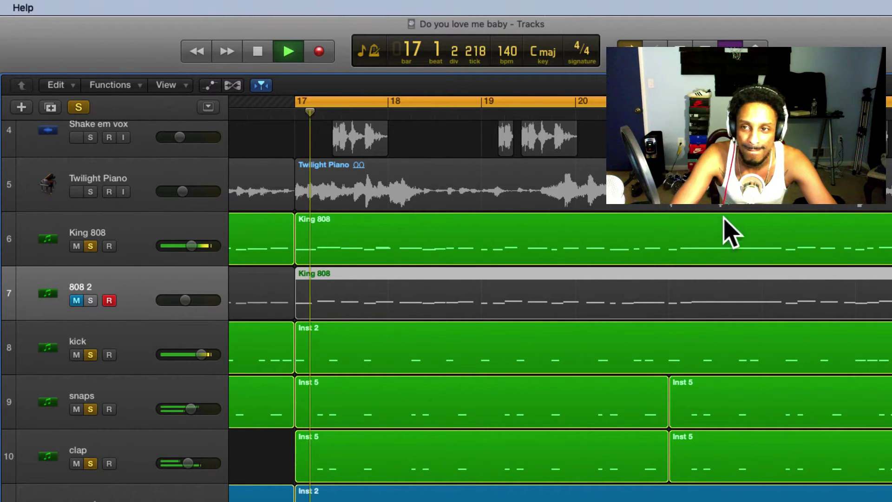
key("space")
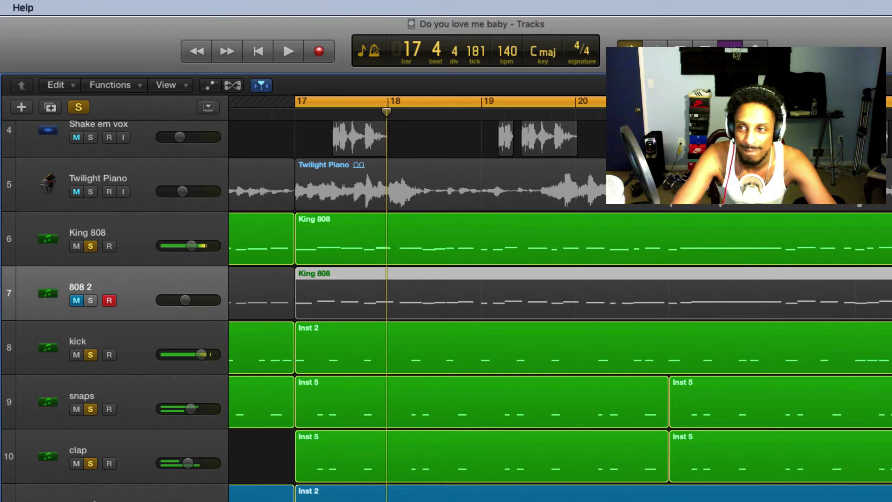
- Zoom out on the arrangement, solo 808 2 alongside King 808 and mute the King 808 track's region at bar 17
key("z")
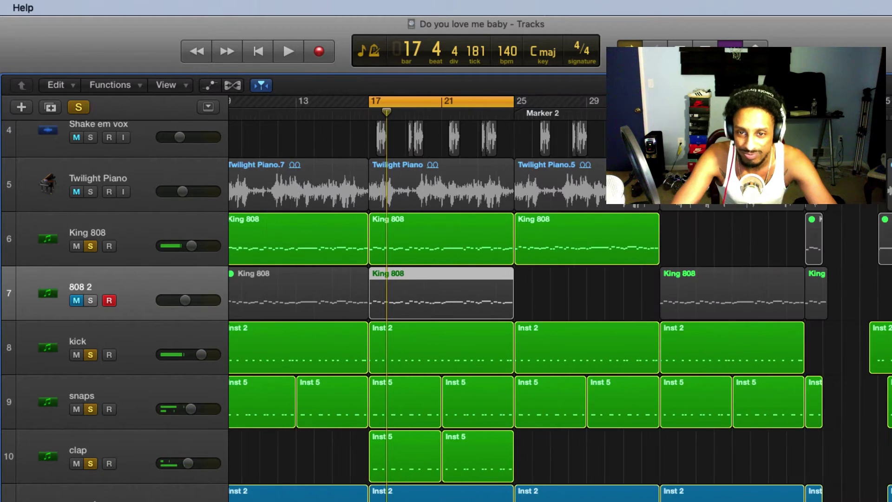
scroll(437, 460, "down", 3)
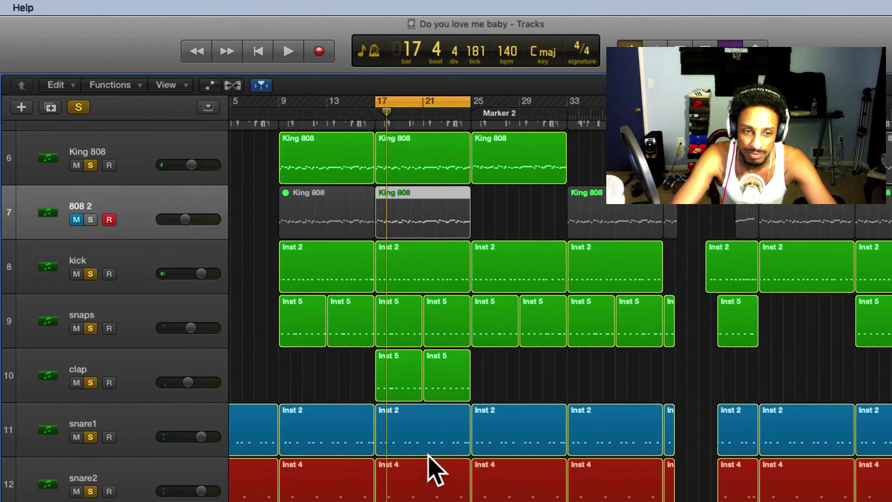
scroll(404, 455, "up", 4)
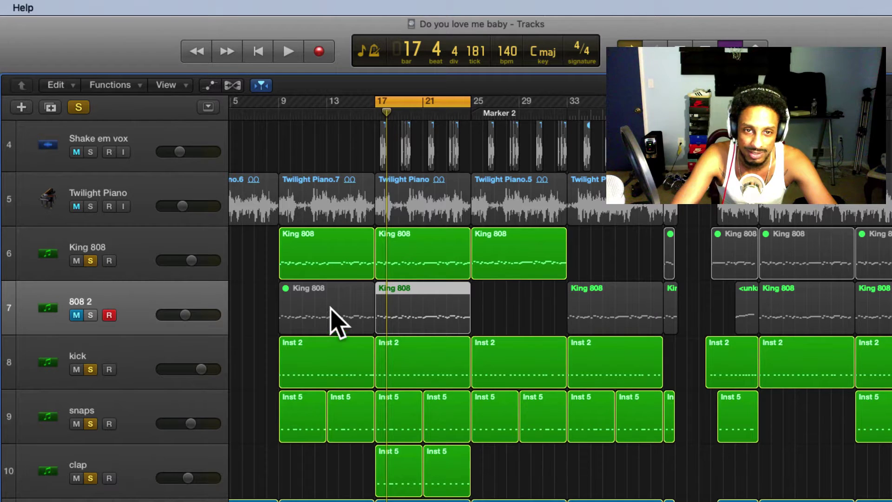
left_click(89, 315)
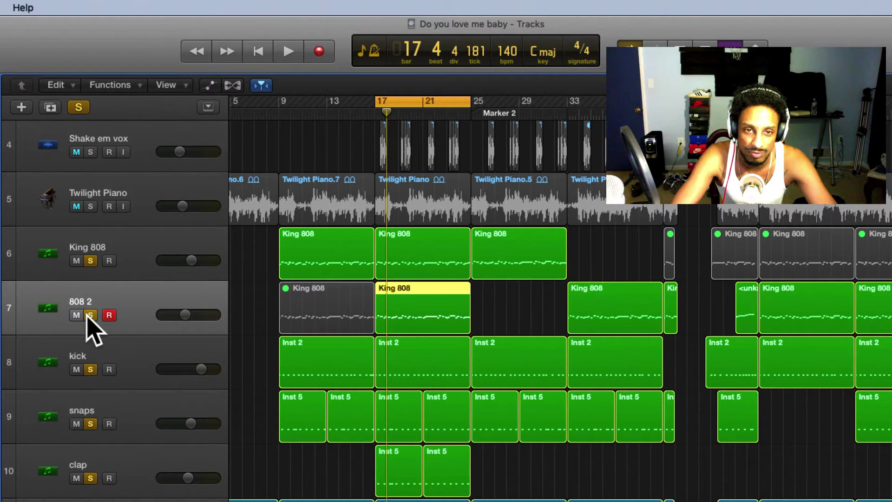
right_click(421, 258)
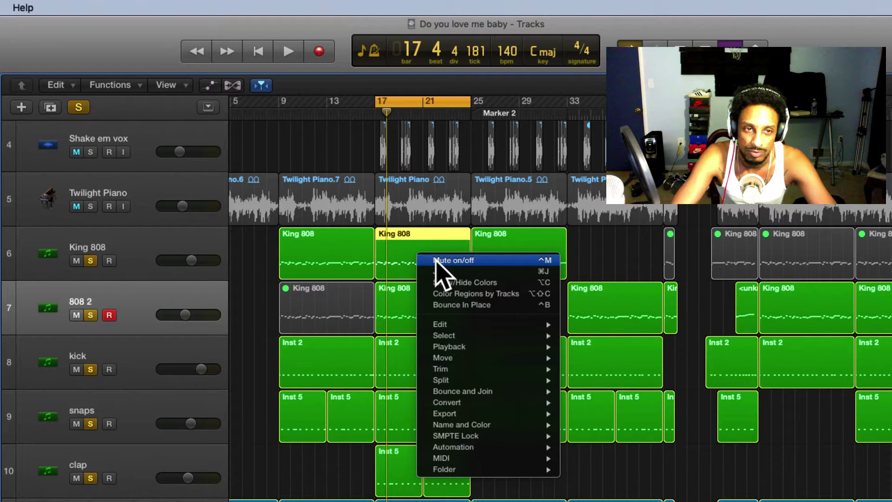
left_click(436, 261)
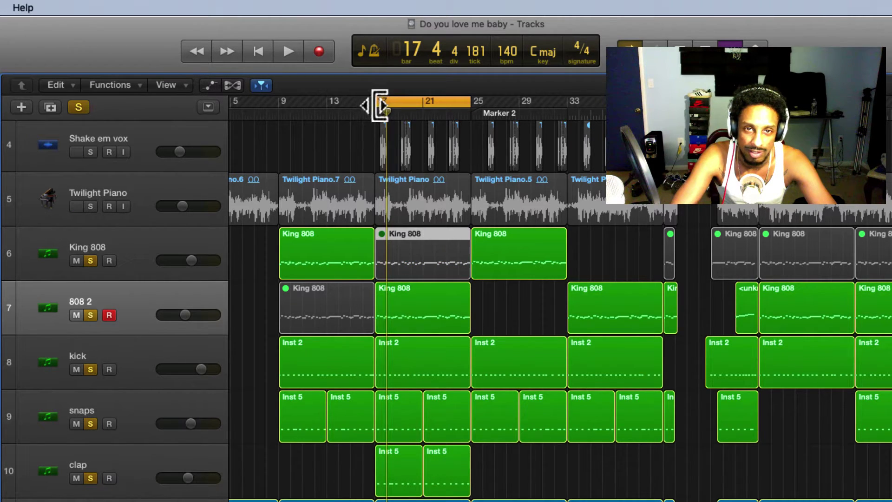
- Extend the cycle range back to bar 9 and play the section where King 808 hands over to 808 2
left_click_drag(380, 106, 281, 160)
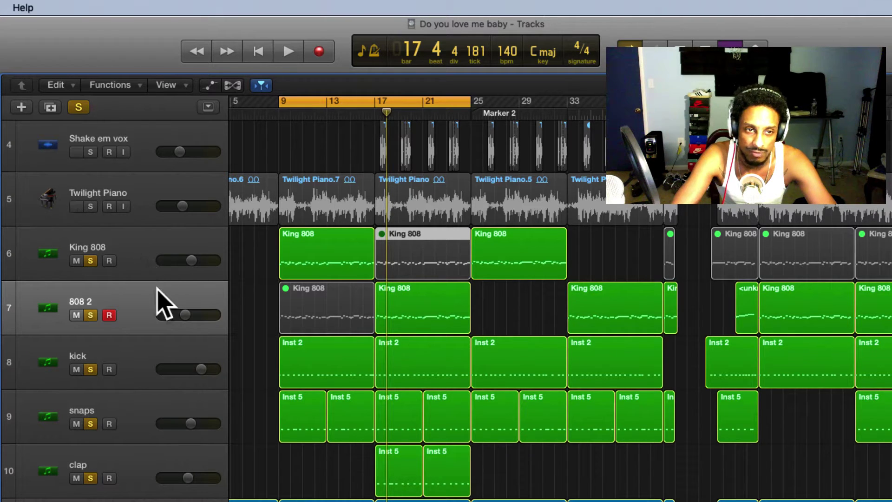
key("space")
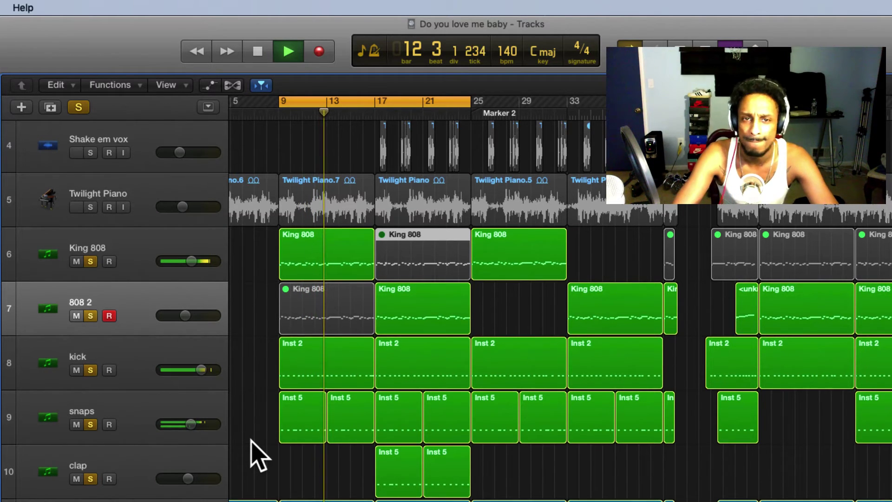
- Solo Shake em vox, Twilight Piano, Love me vocal and the Contours sample track during playback
scroll(195, 355, "up", 1)
scroll(195, 357, "up", 1)
left_click(90, 189)
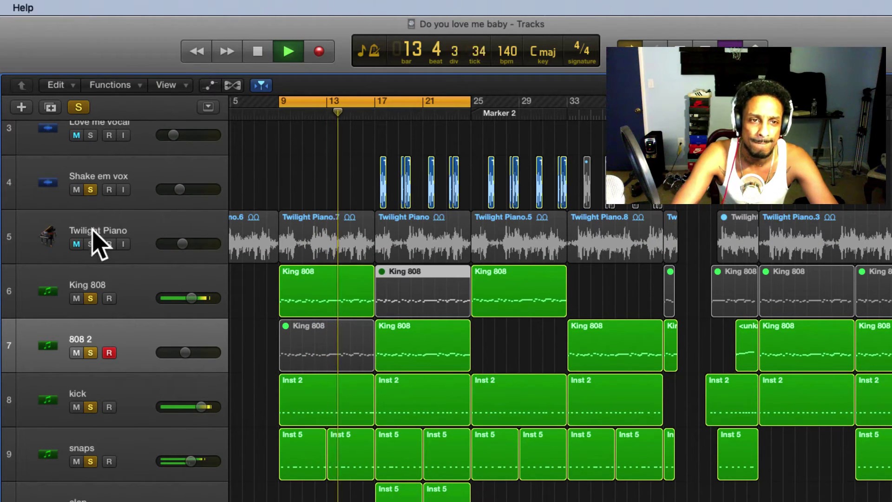
left_click(91, 243)
left_click(90, 135)
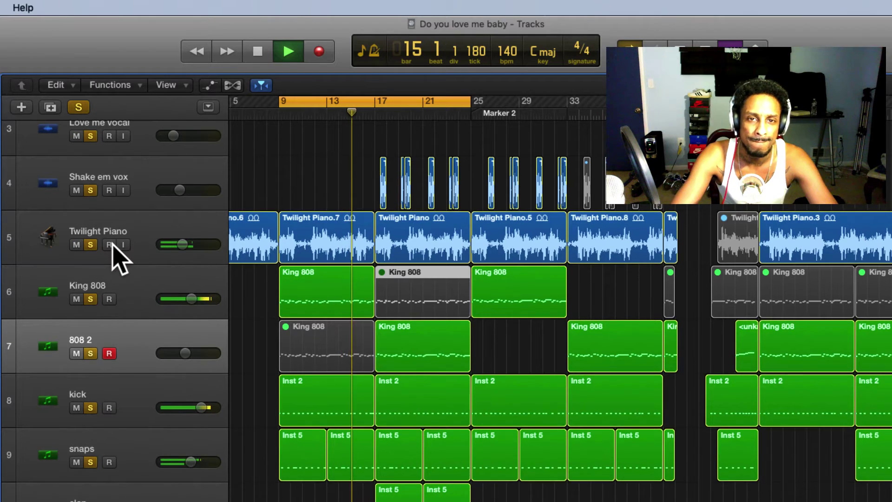
scroll(113, 246, "up", 4)
left_click(91, 206)
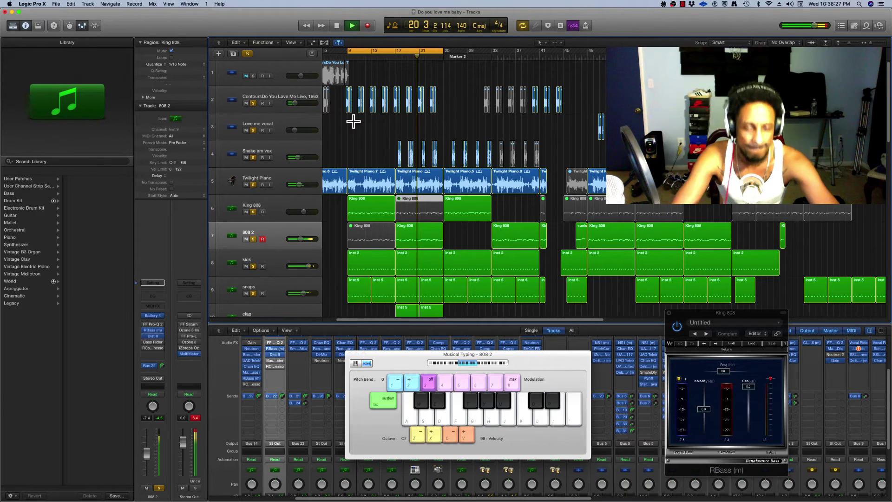
- Switch to Chrome and play the Contours Do You Love Me video muted from about 1:15
key("super+Tab")
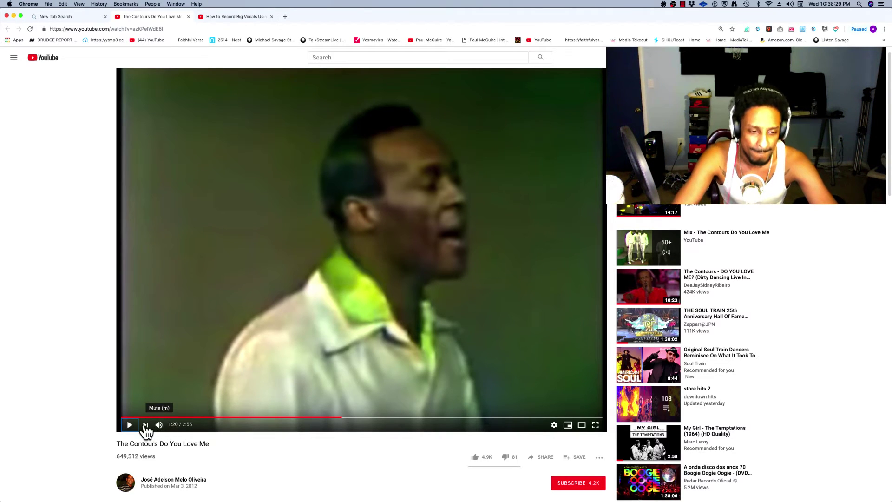
left_click(130, 425)
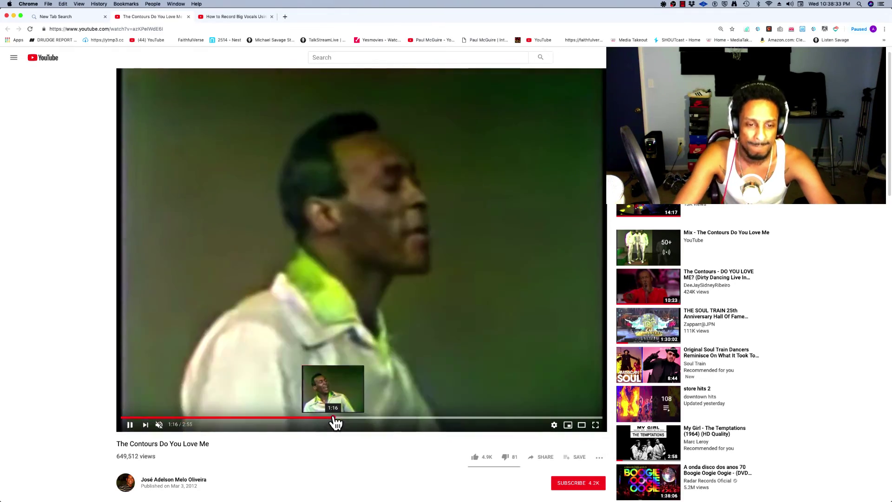
left_click(331, 418)
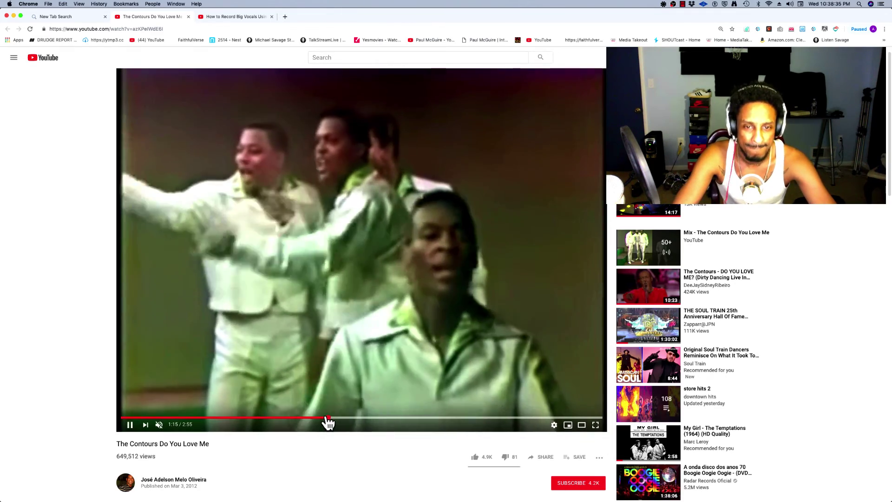
left_click(329, 418)
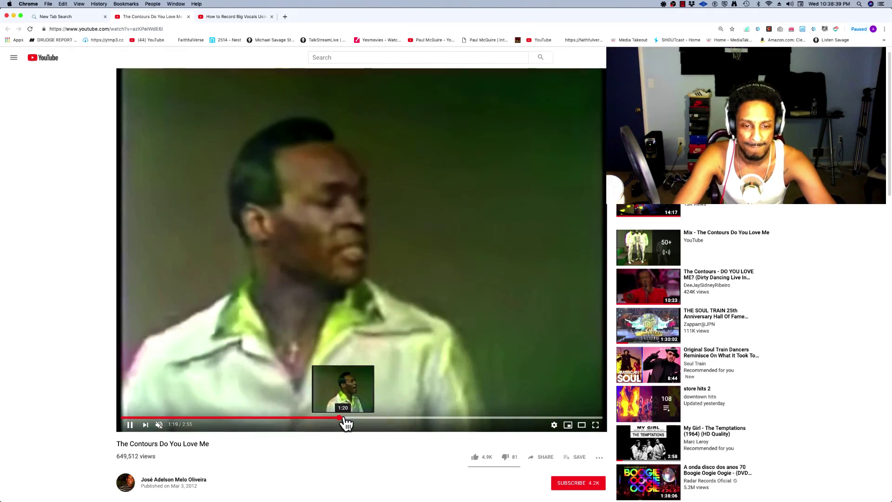
- Skip forward through the Contours video in short jumps from about 1:26 to 2:03
left_click(359, 418)
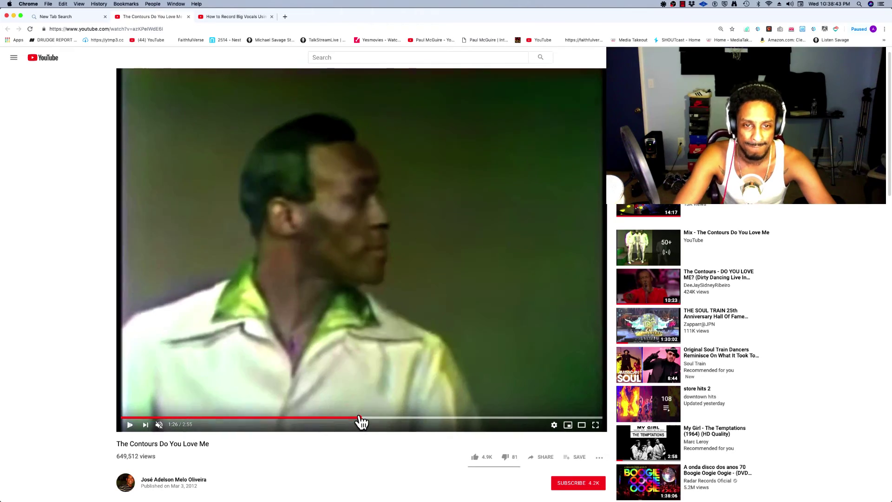
left_click(384, 418)
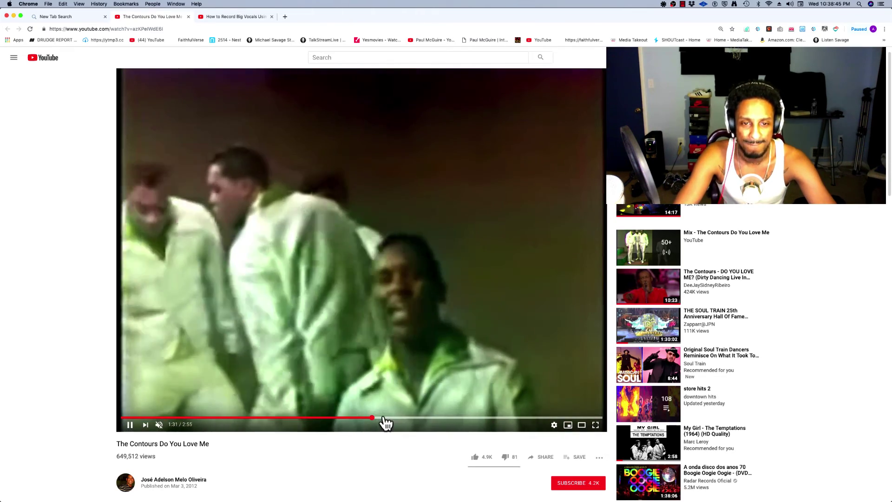
left_click(402, 418)
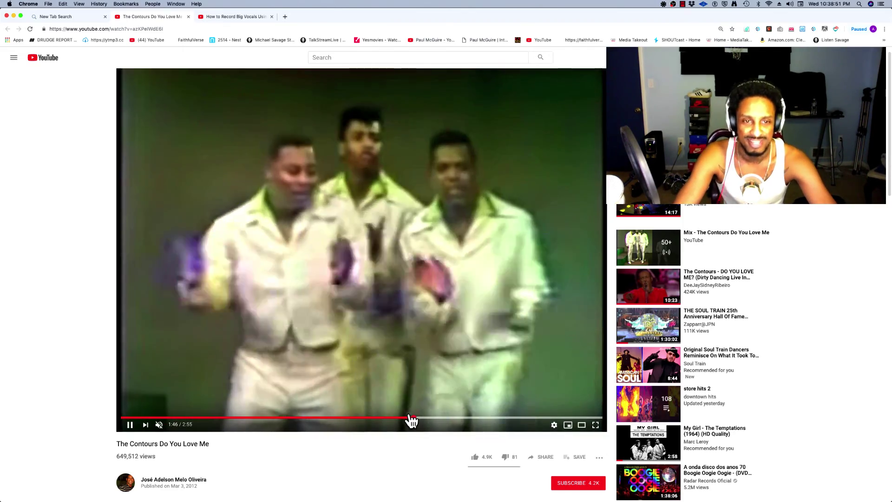
left_click(411, 418)
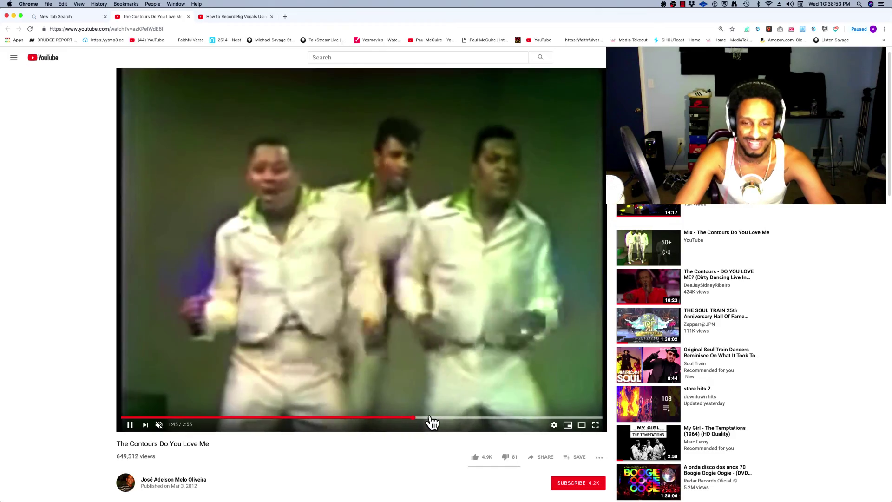
left_click(430, 418)
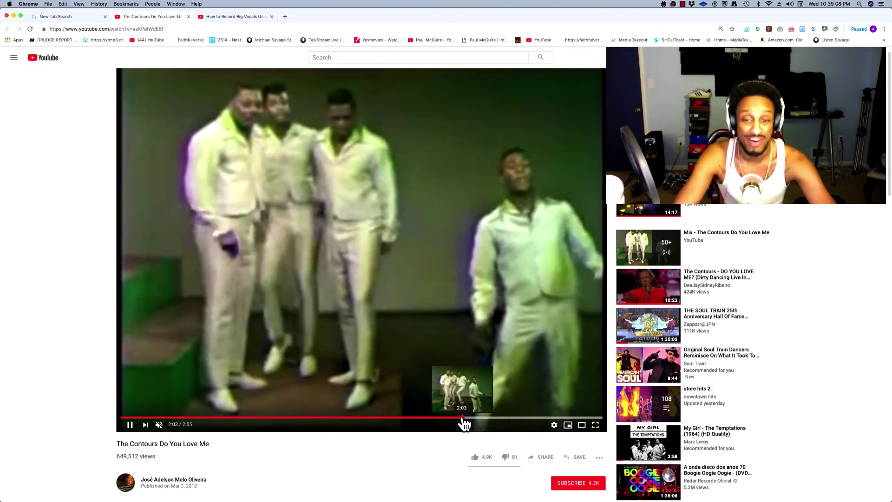
left_click(463, 417)
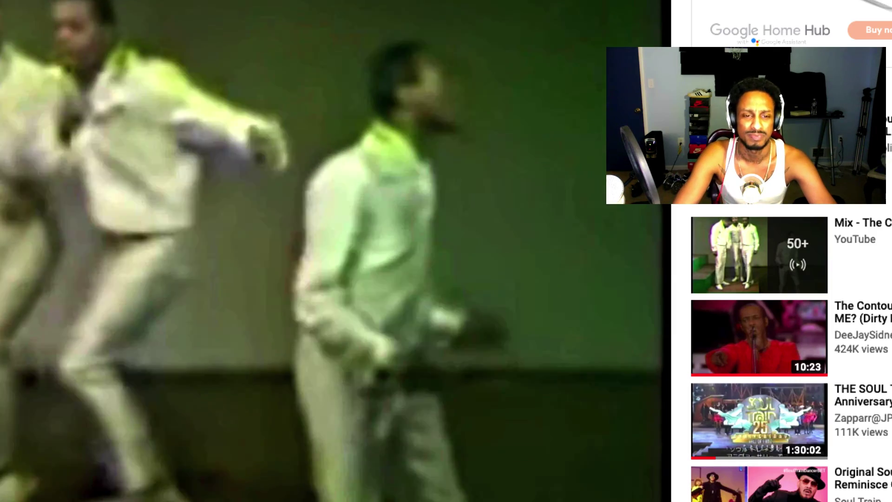
- Jump back in the Contours video and replay the passage around 0:56 several times
left_click(309, 418)
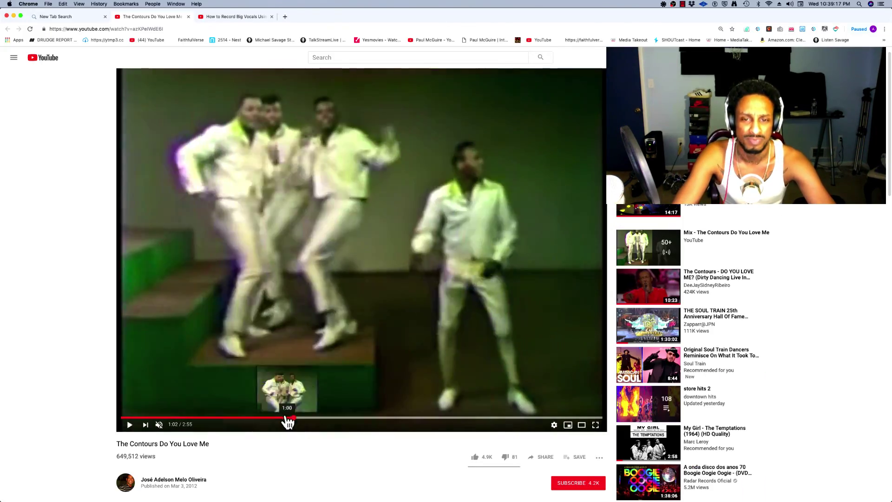
left_click(279, 417)
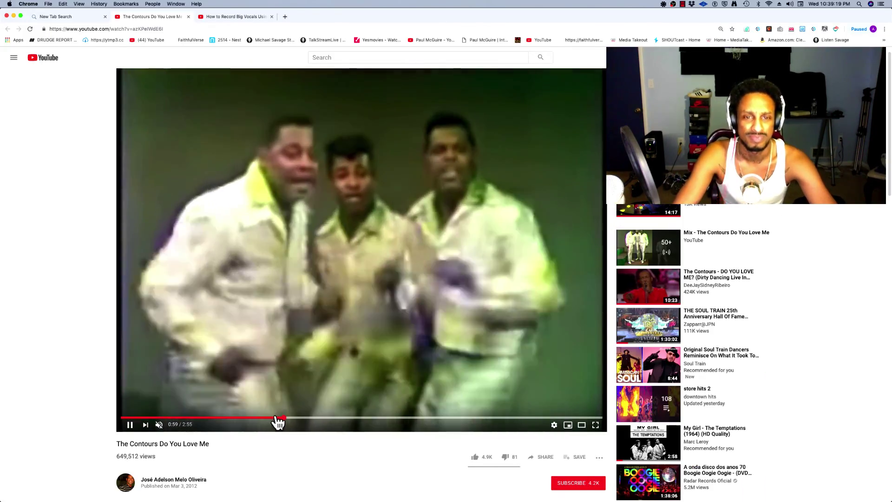
left_click(277, 418)
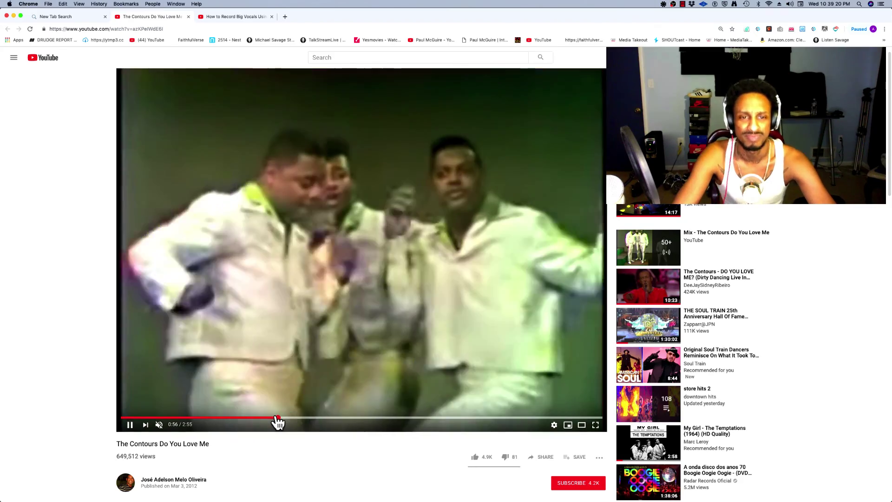
left_click(277, 418)
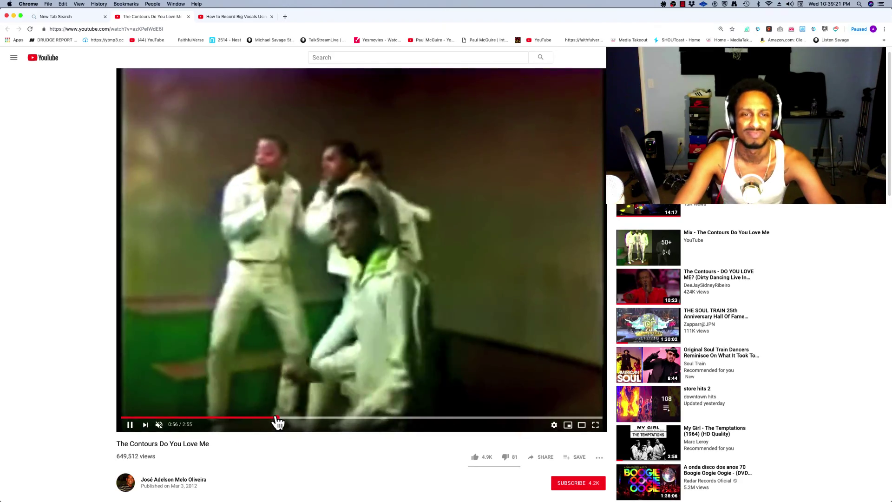
left_click(278, 417)
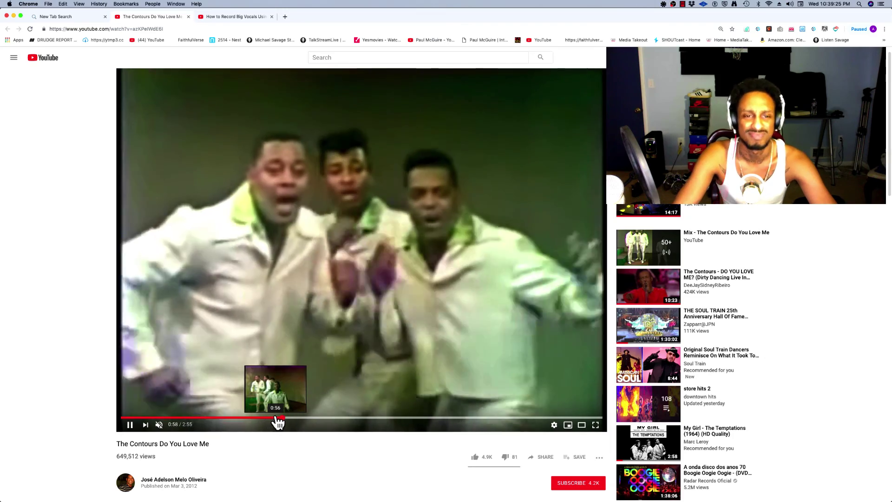
left_click(274, 417)
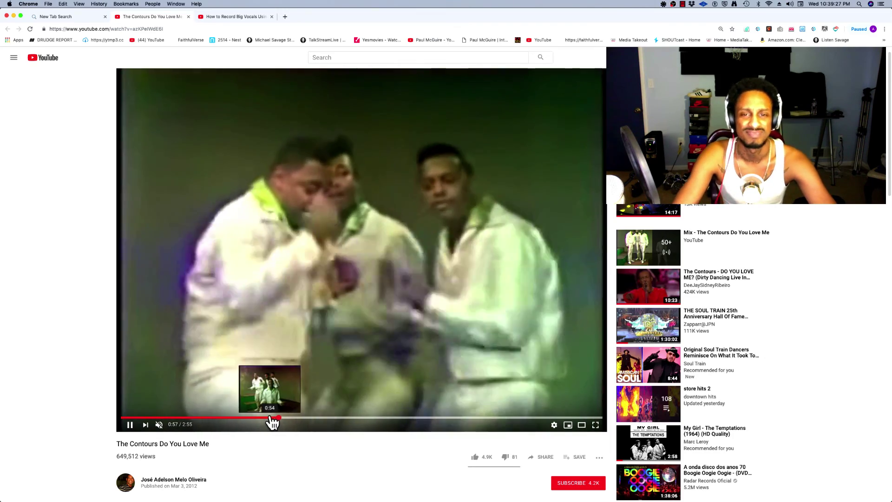
left_click(271, 418)
- Rewind the Contours video further, play it from about 0:21 and stop it
left_click_drag(268, 418, 256, 418)
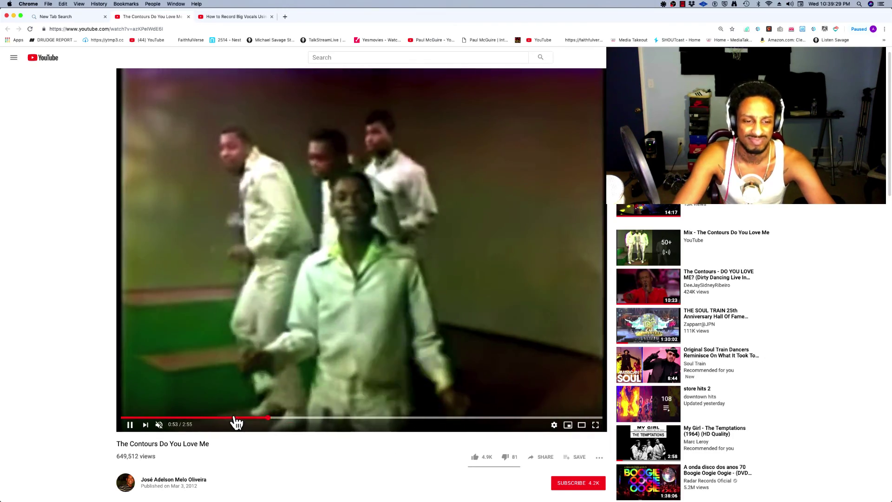
left_click(235, 418)
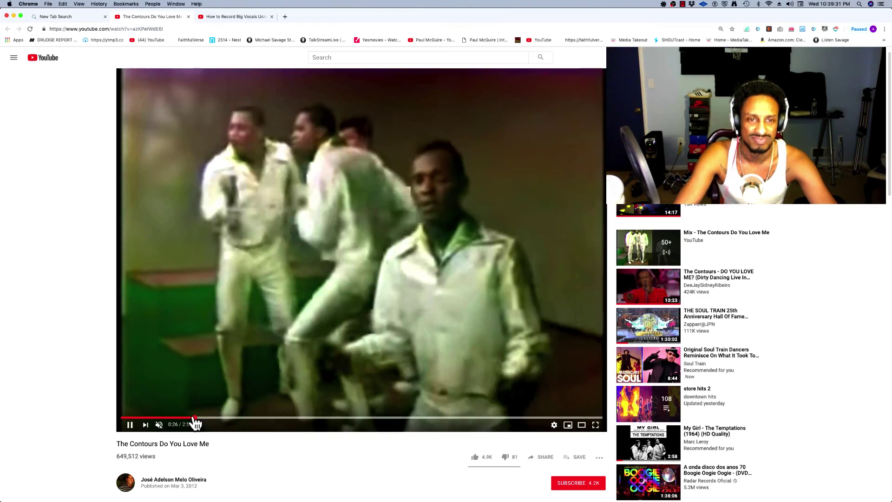
left_click_drag(186, 424, 179, 420)
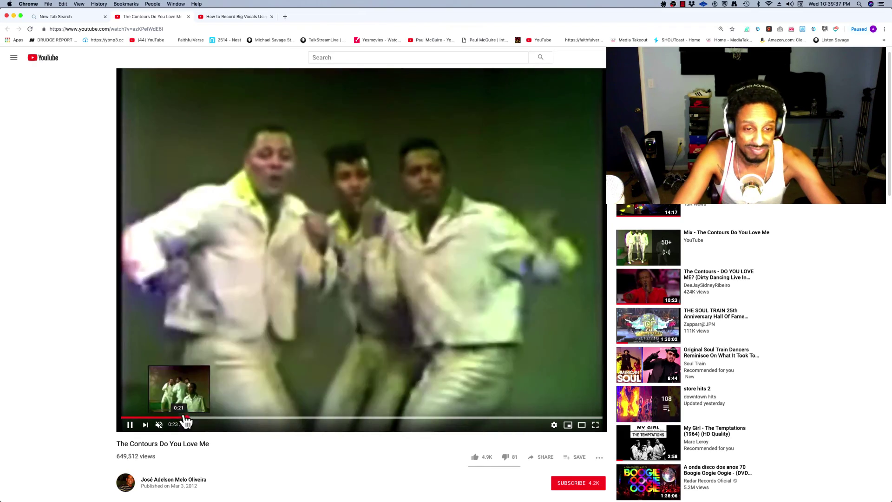
left_click(132, 419)
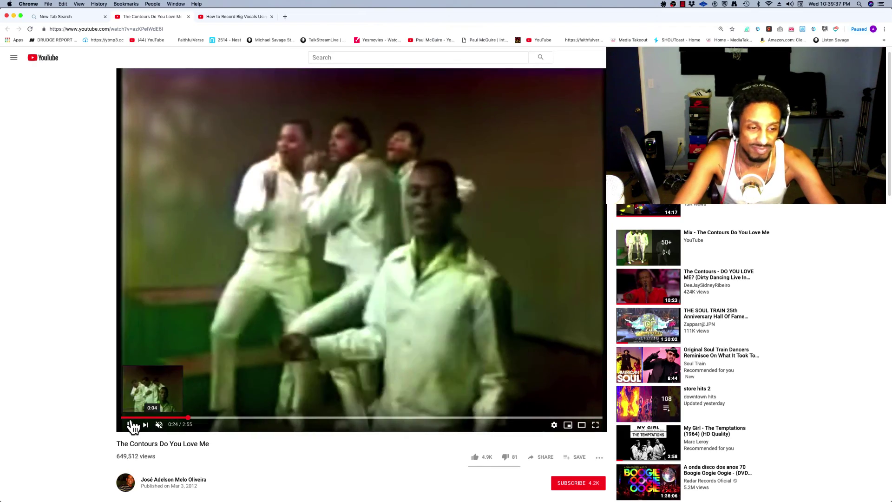
- Return to Logic Pro X and take the Hi hat 2 track out of solo
key("super+Tab")
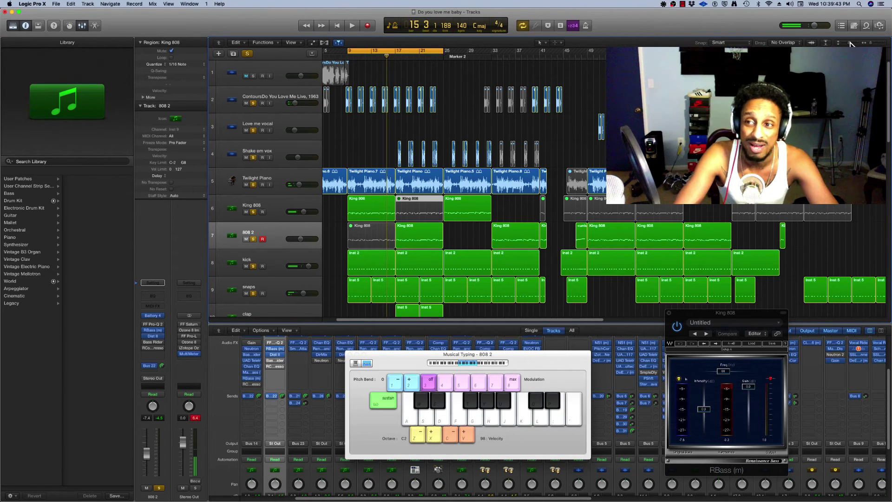
left_click(849, 44)
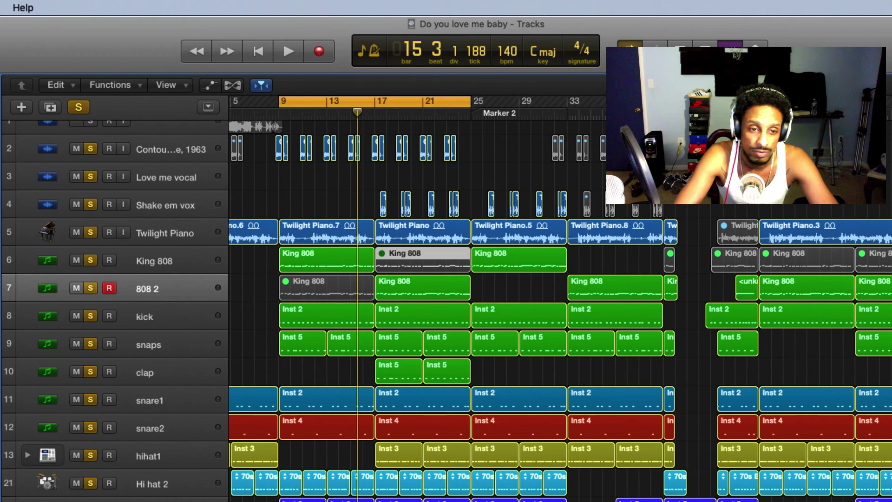
left_click(91, 484)
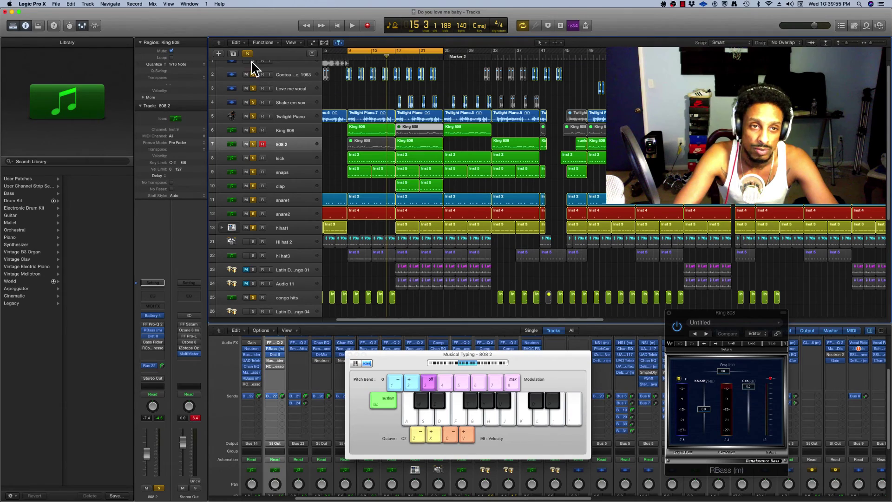